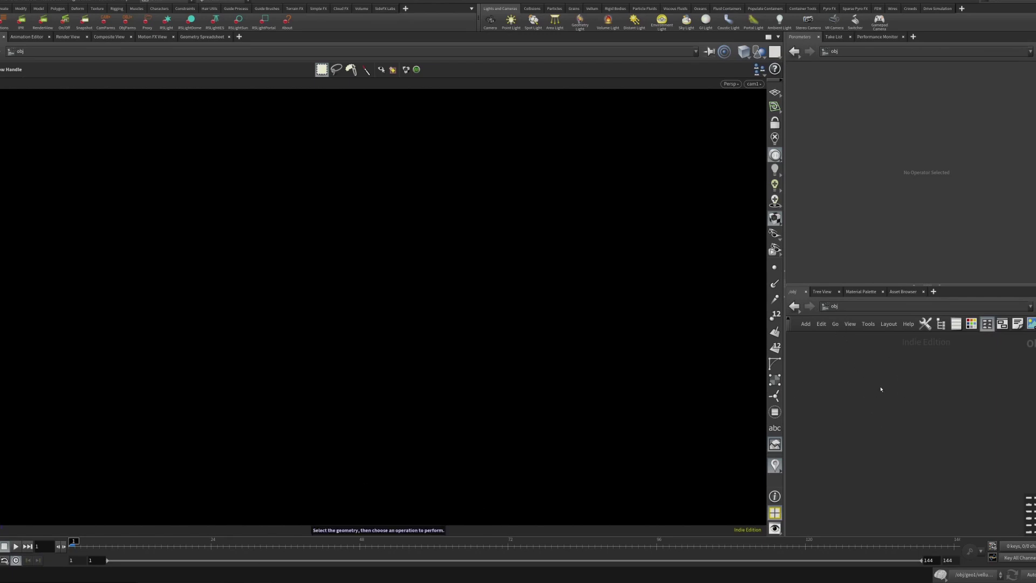
Create a Geometry object at the object level and enter its network
key(Tab)
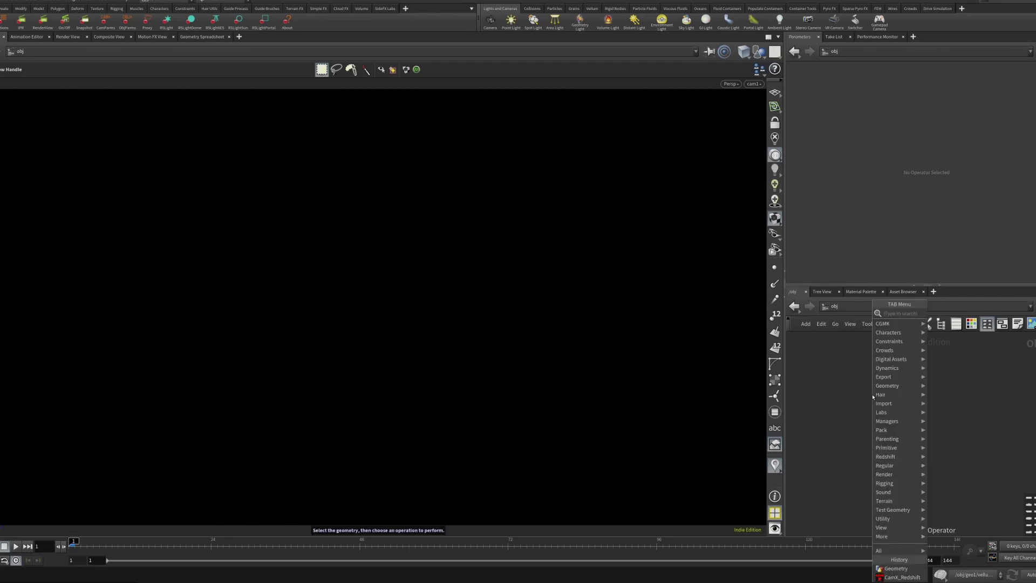
text(geo)
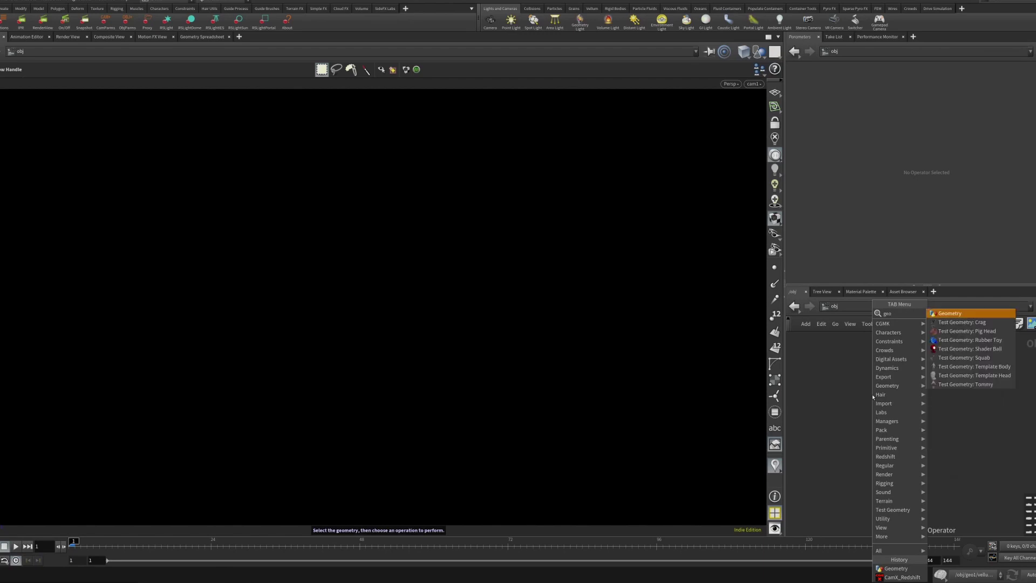
key(Return)
click(875, 426)
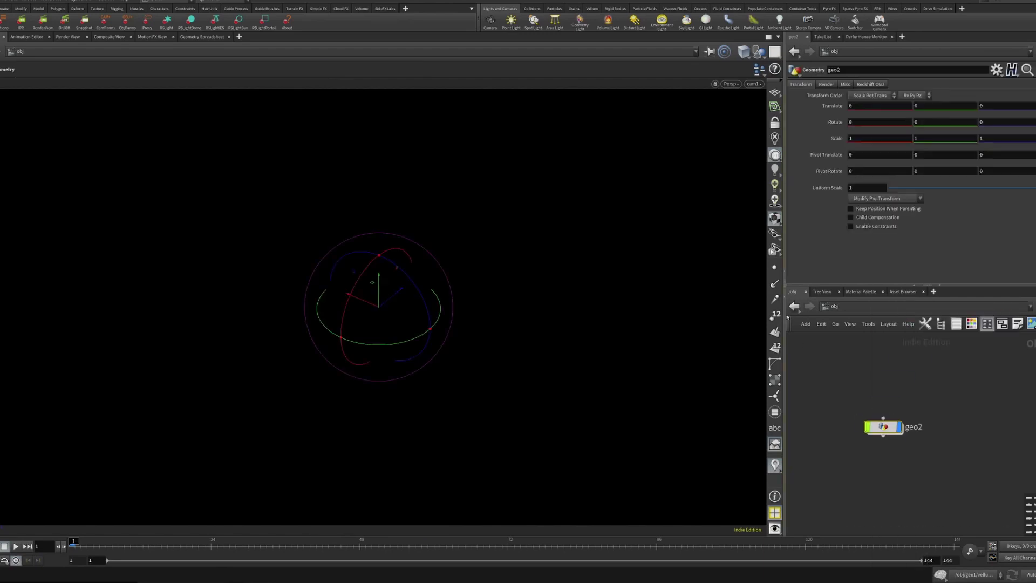
drag(885, 429, 881, 408)
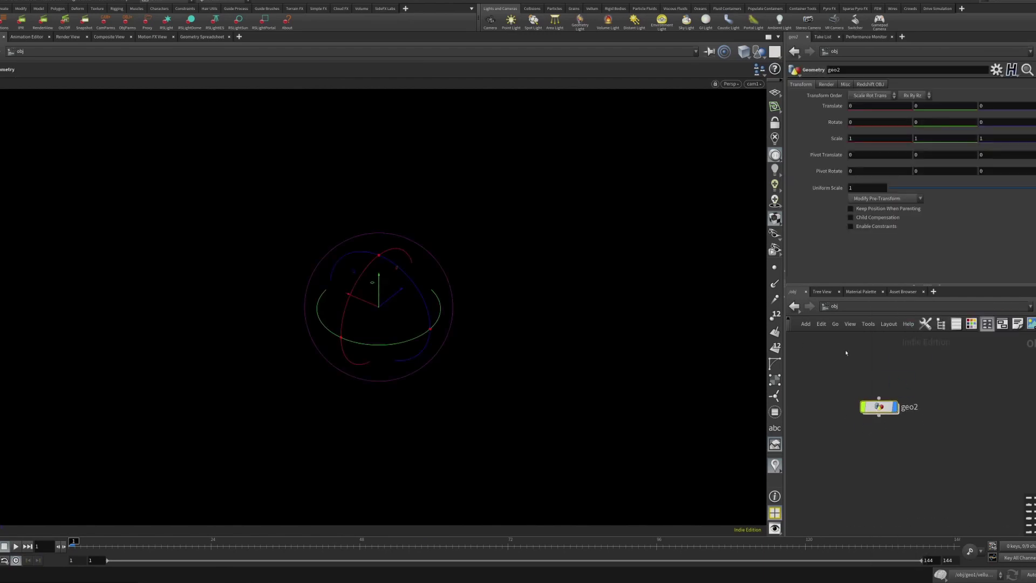
double_click(879, 407)
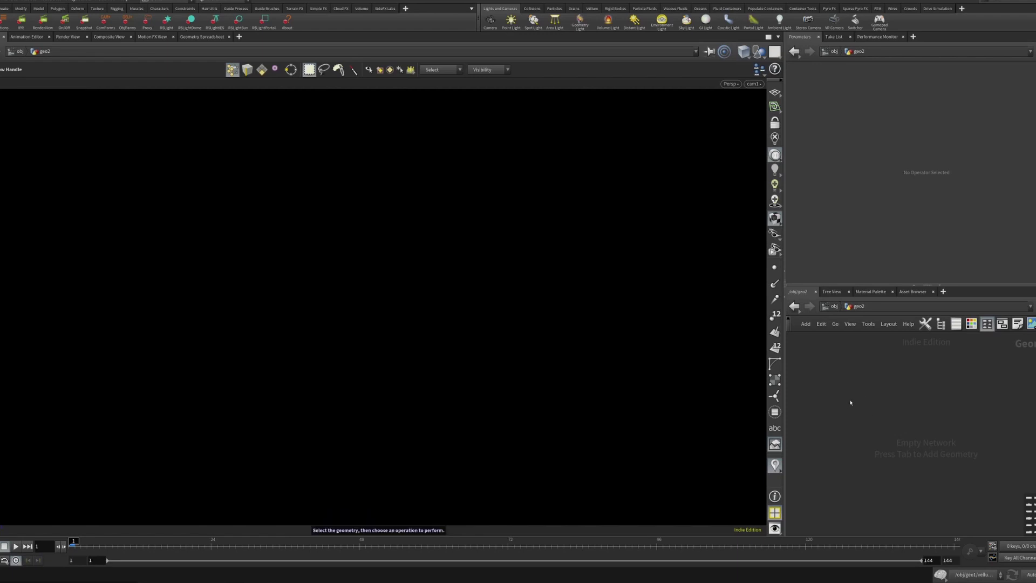
Add a Grid node to the empty geometry network
key(Tab)
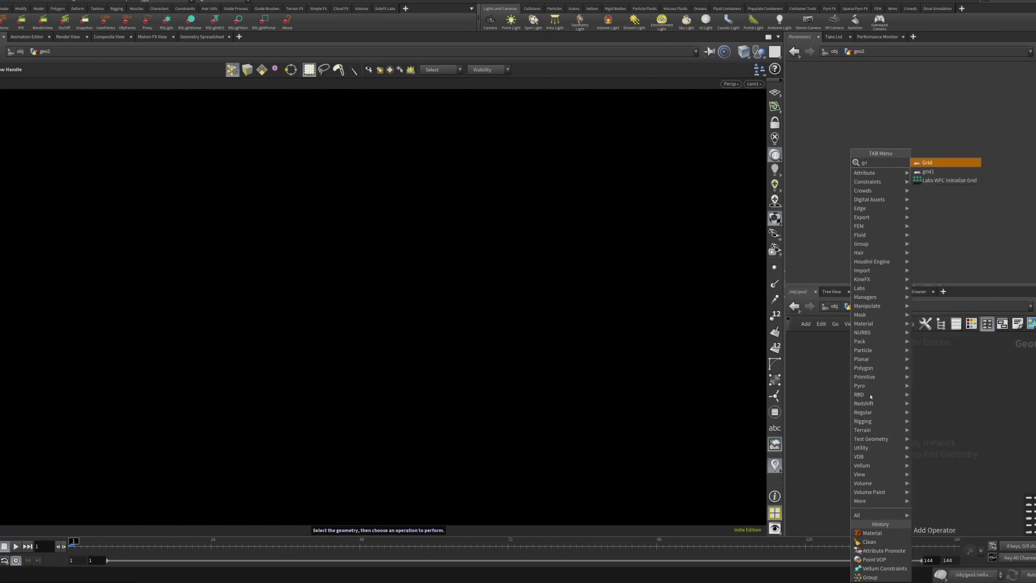
text(gri)
key(Return)
click(838, 394)
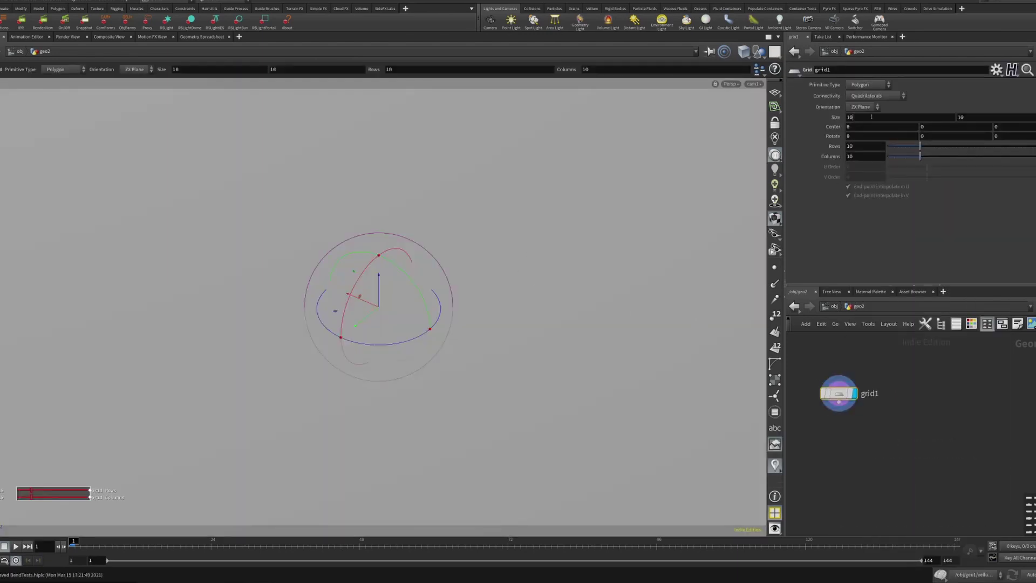
Set the grid's size to 1 by 1, with 100 rows and 100 columns
key(BackSpace)
key(Tab)
drag(857, 147, 820, 160)
text(1)
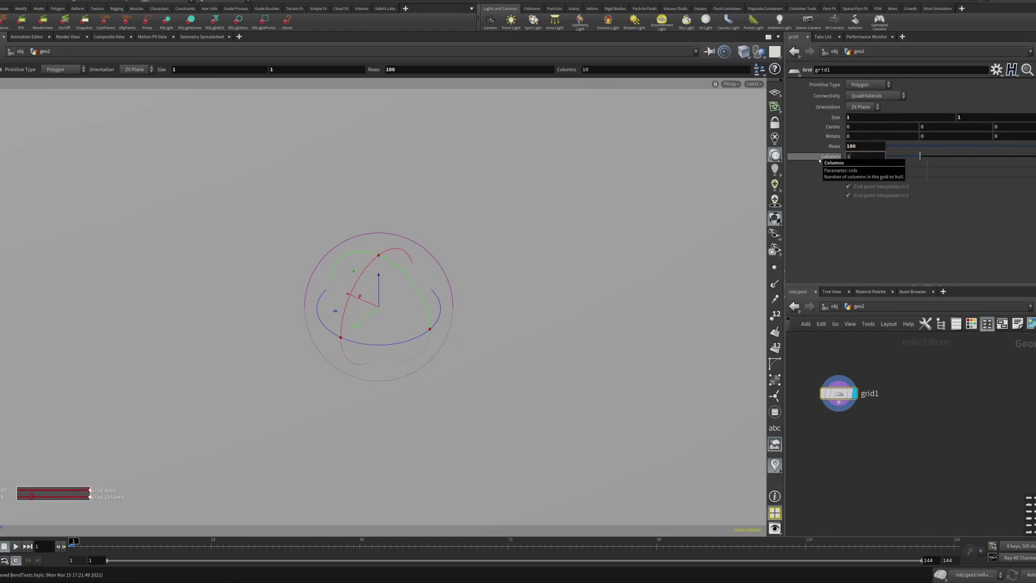
key(Escape)
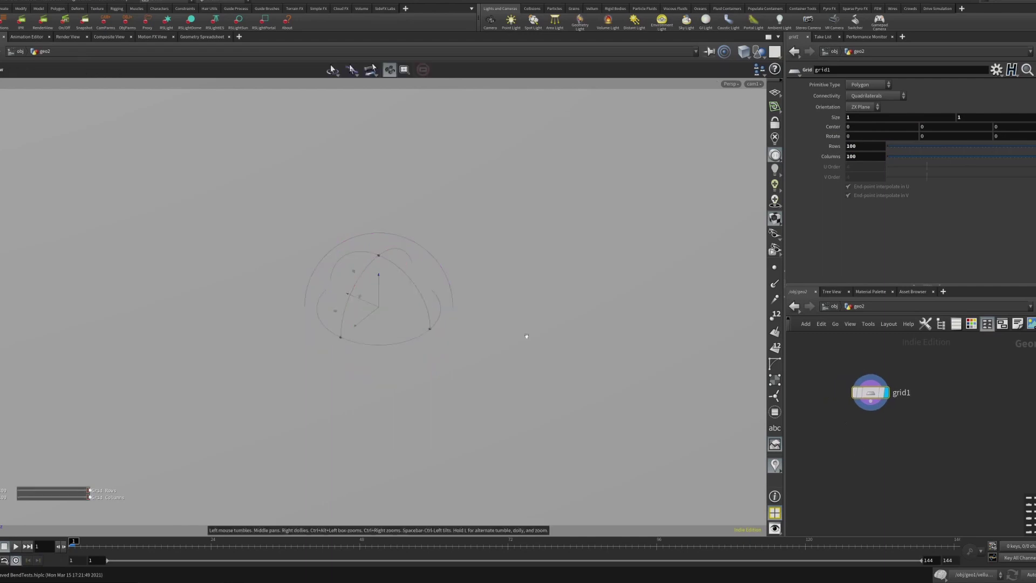
Switch the viewport to shaded display with wireframe so the grid's polygon edges are drawn
drag(522, 308, 488, 261)
key(Return)
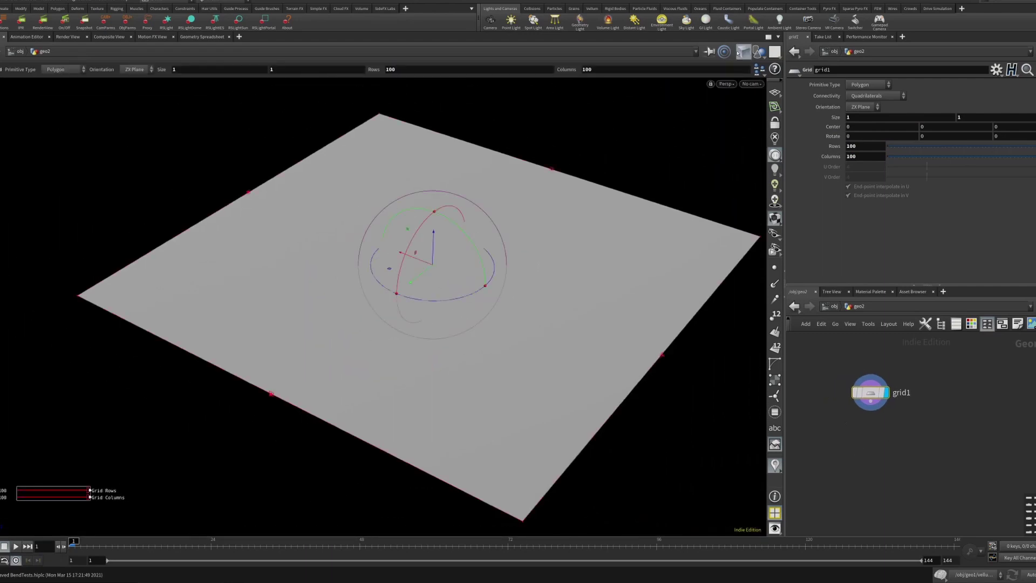
click(745, 54)
click(762, 128)
key(Escape)
mouse_move(551, 278)
mouse_down()
mouse_move(537, 284)
mouse_move(550, 271)
mouse_up()
alt+right_drag(550, 271, 555, 254)
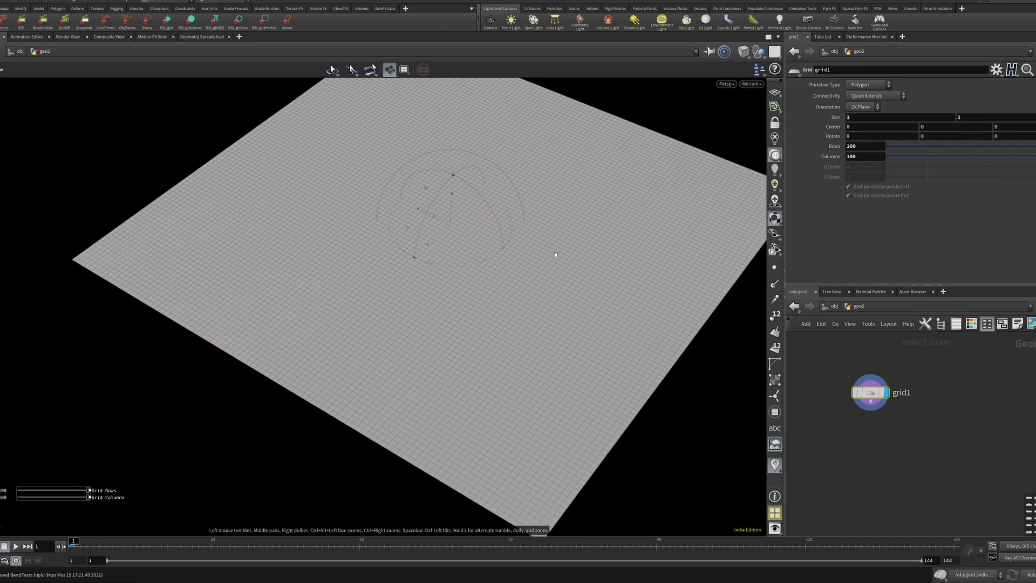
Add a Vellum Constraints node configured as cloth below the grid, fed by the grid's output
drag(871, 393, 885, 435)
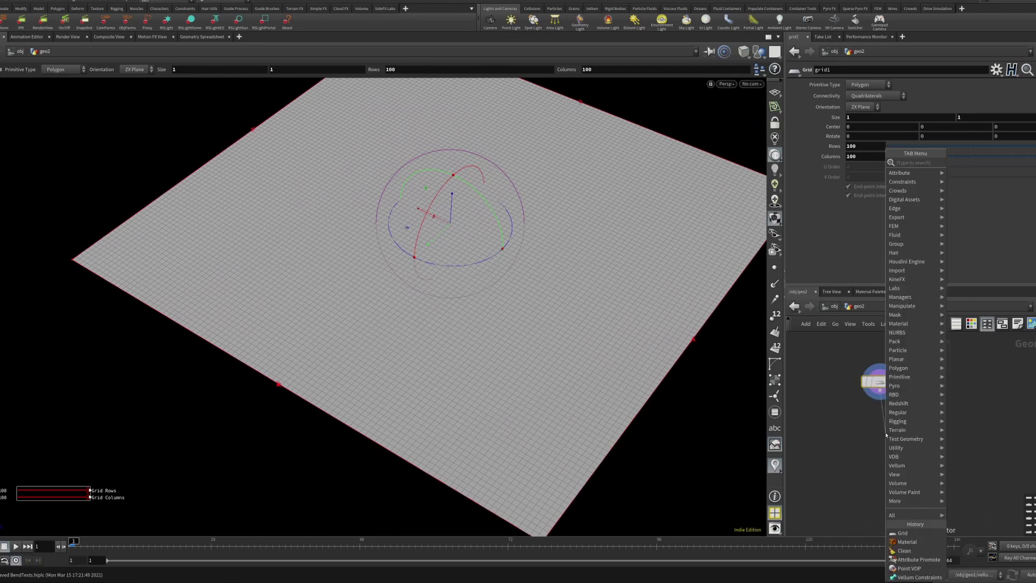
text(velc)
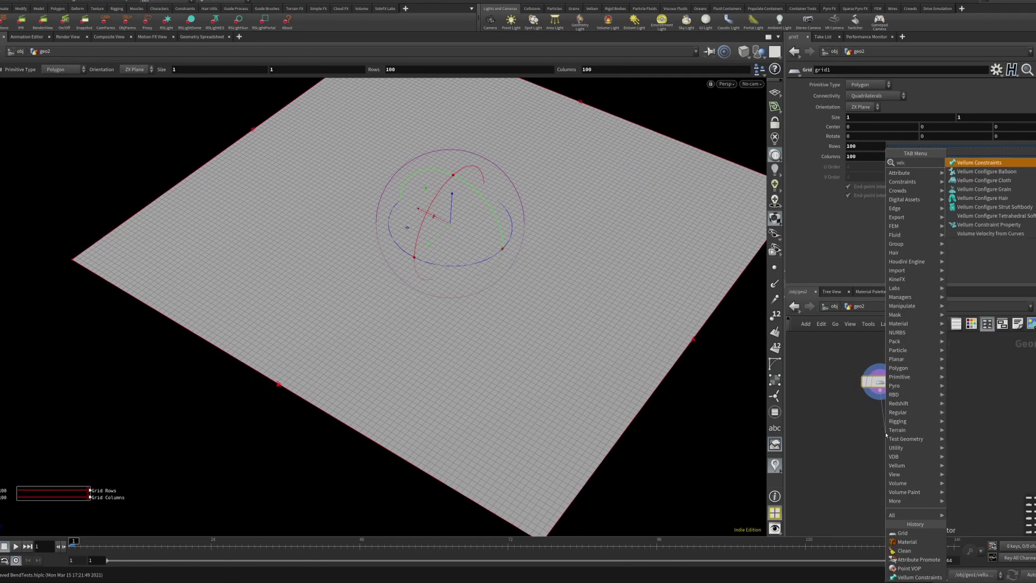
key(Return)
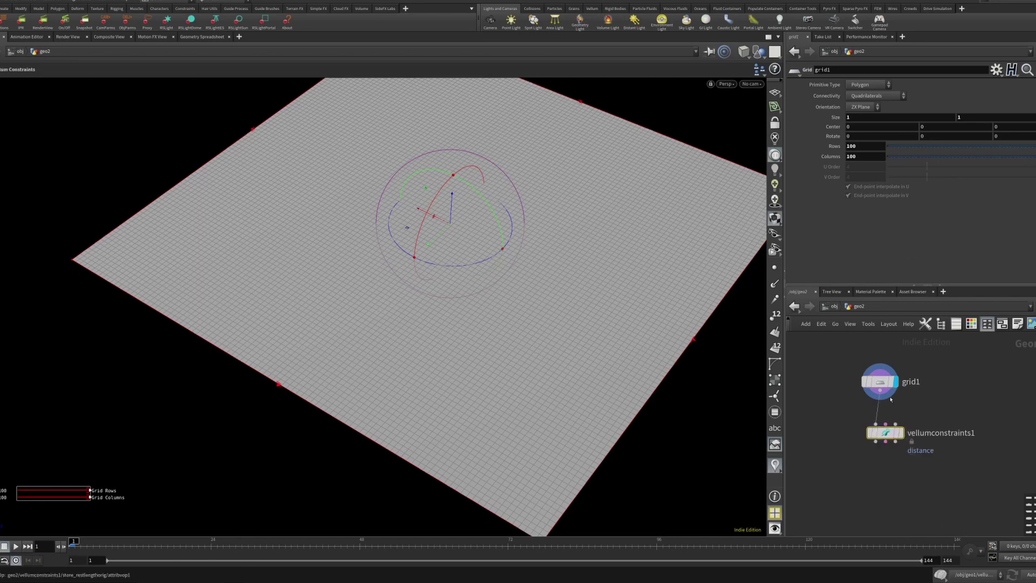
drag(882, 438, 877, 436)
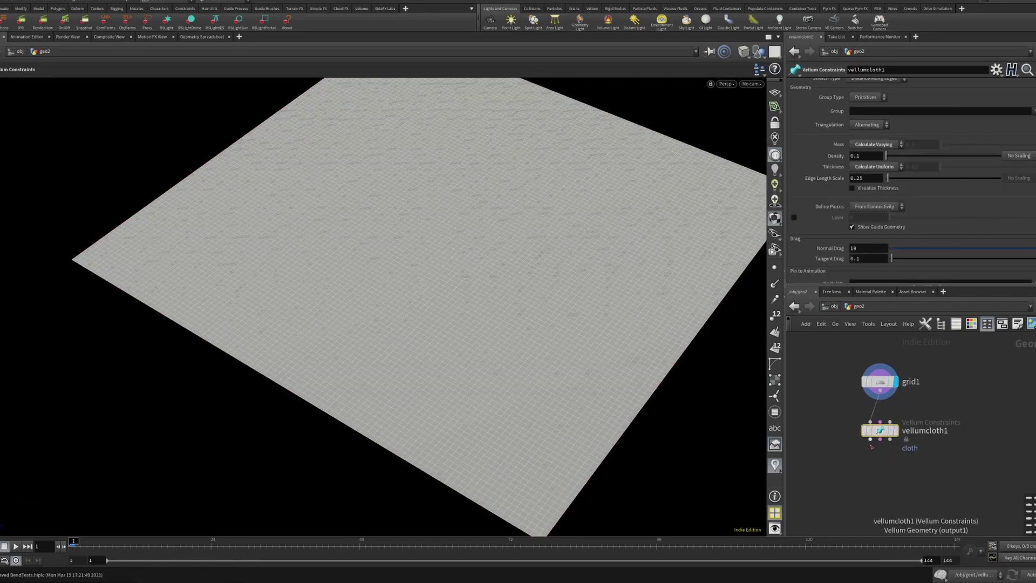
Add a Vellum Solver below the cloth node, wire it to all three cloth outputs, and make it the displayed node
key(Tab)
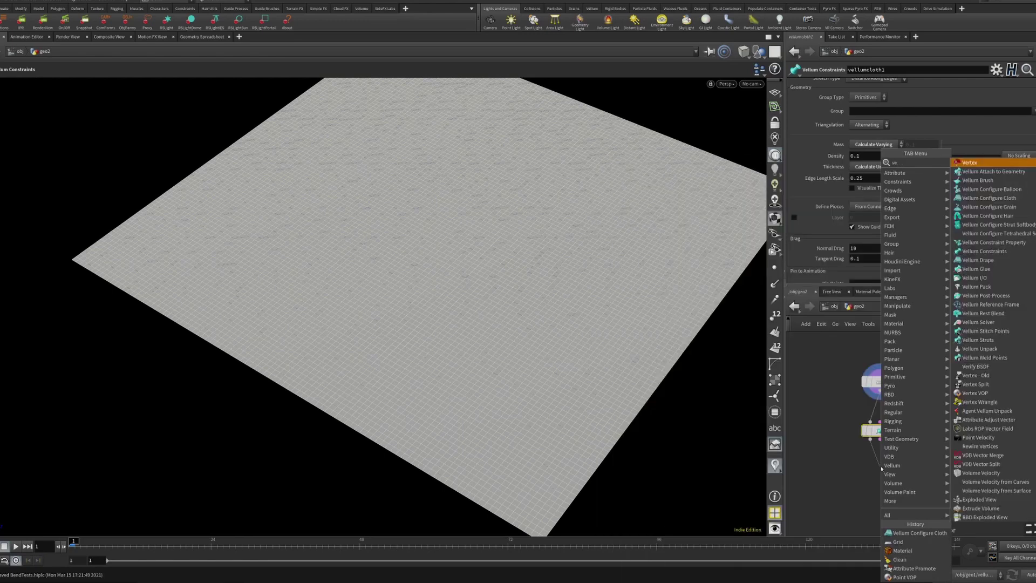
key(Escape)
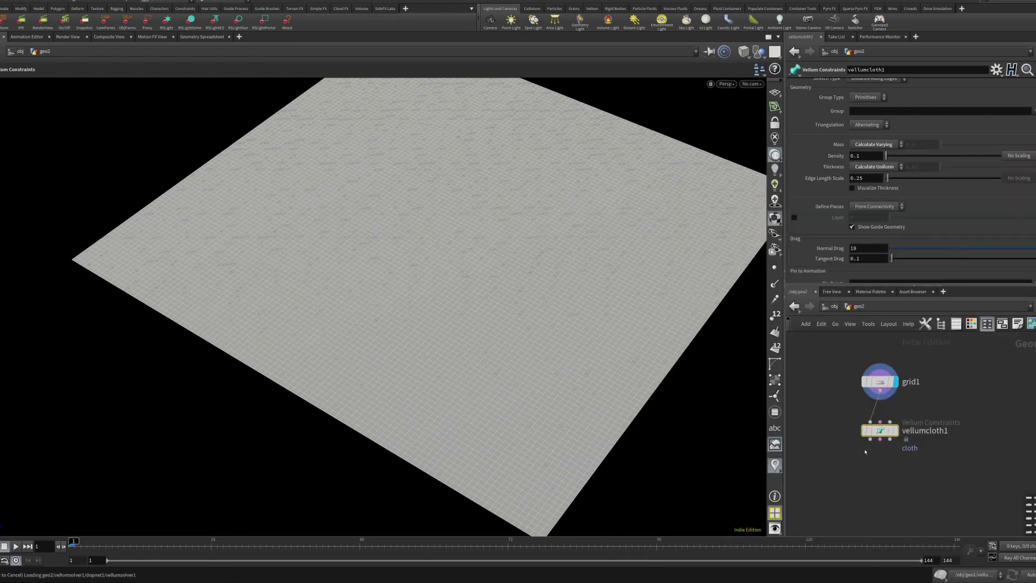
click(880, 470)
key(ctrl+s)
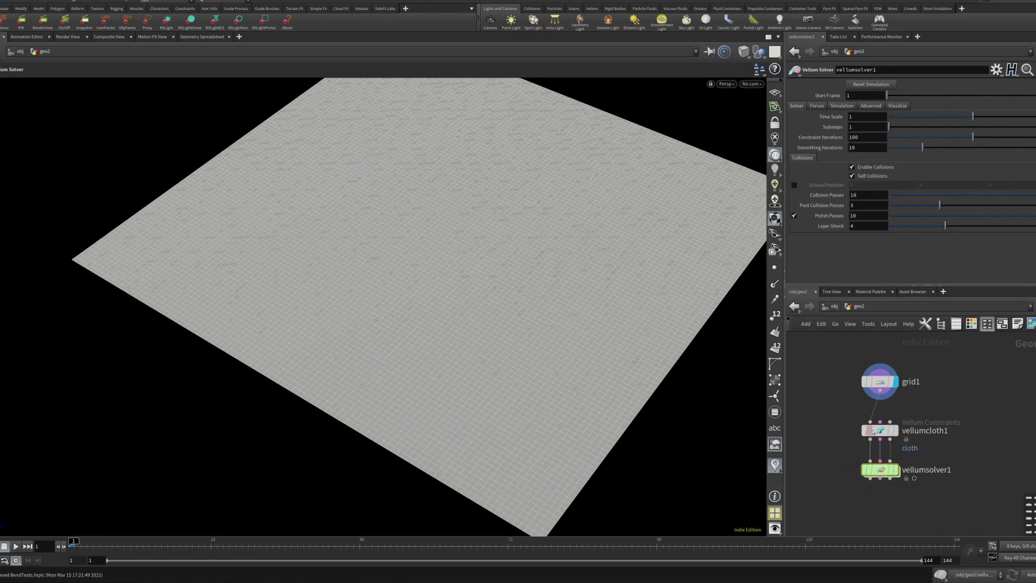
mouse_move(881, 384)
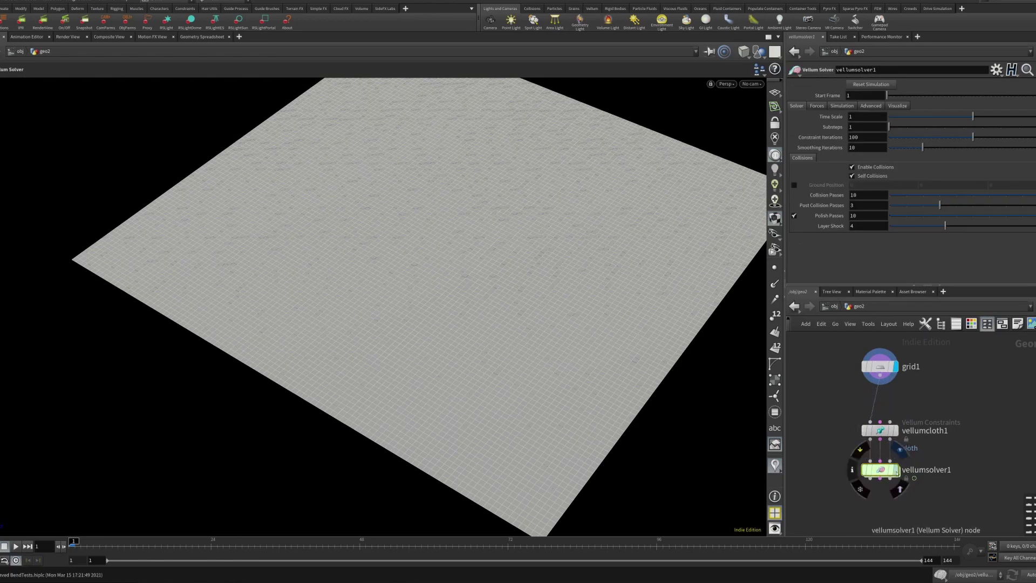
click(879, 430)
click(870, 468)
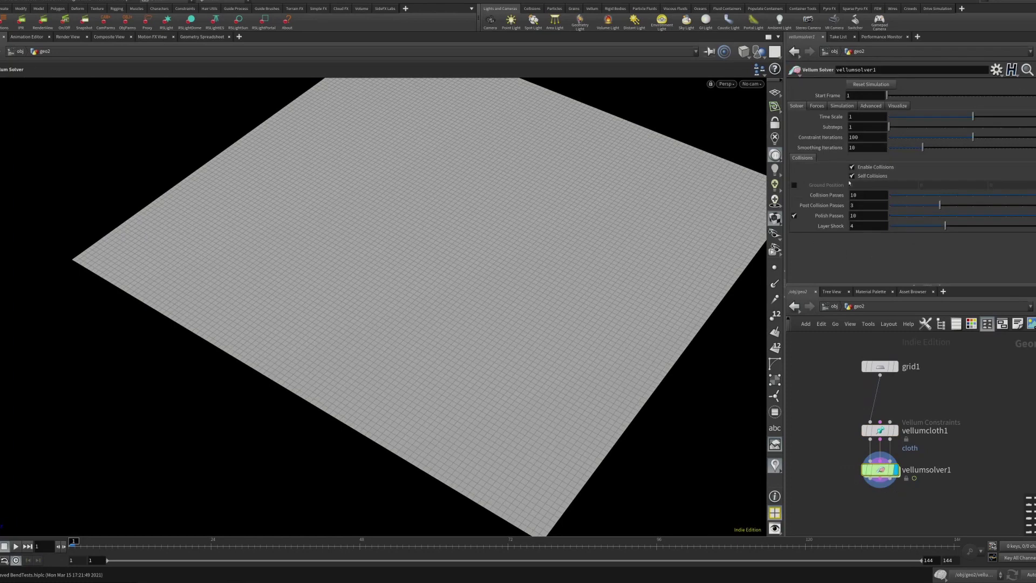
Open the solver's Y gravity value for editing, and inside the solver wire a new POP Force node into force_output
click(817, 106)
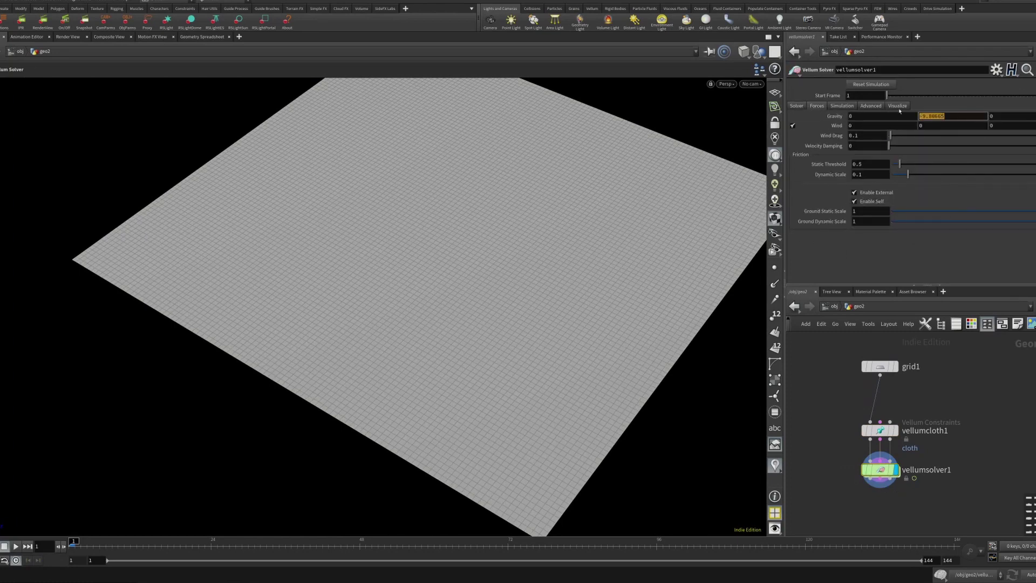
double_click(881, 473)
key(Tab)
text(popf)
key(Down)
key(Down)
key(Down)
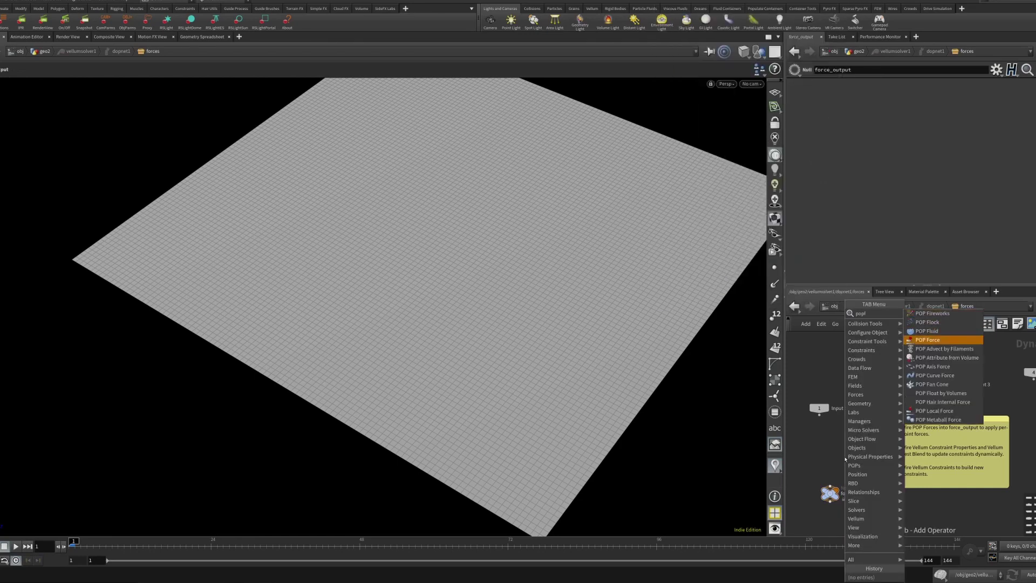
key(Return)
click(830, 459)
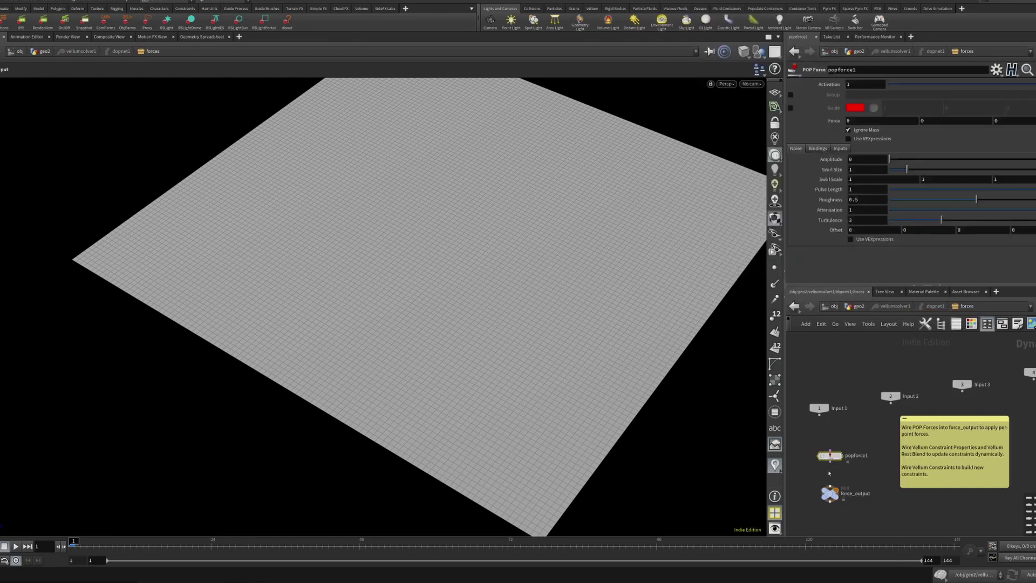
drag(830, 462, 829, 485)
middle_drag(860, 414, 868, 395)
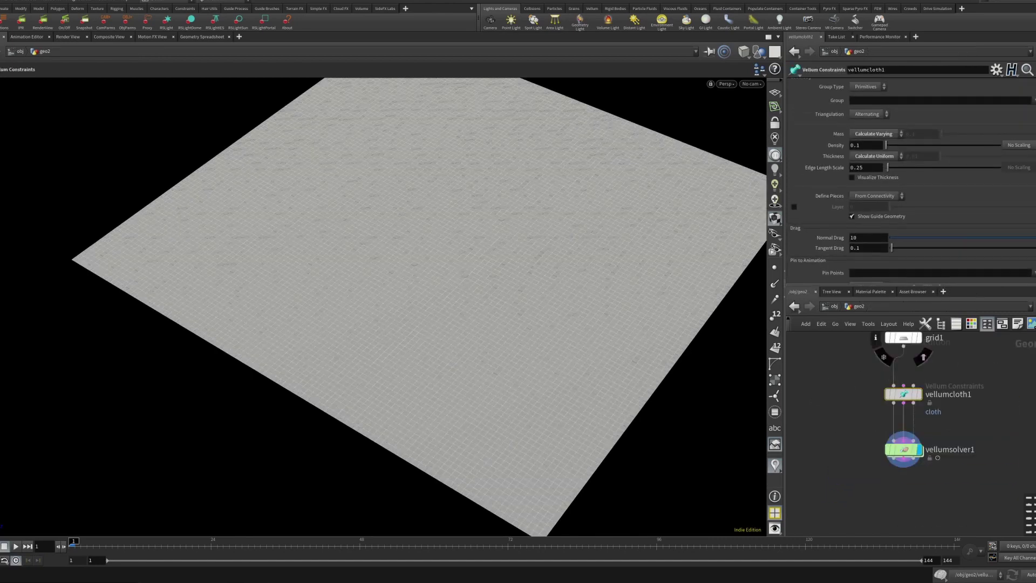
Set the cloth constraint's stretch type to Triangle Stretch
scroll(912, 183, up, 2)
scroll(912, 183, down, 1)
scroll(912, 184, up, 1)
click(877, 96)
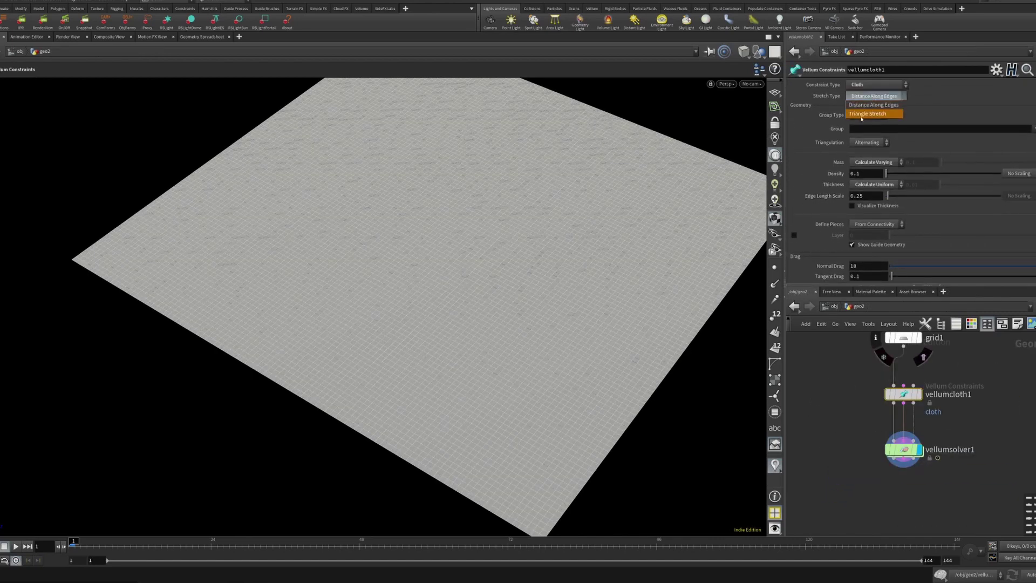
click(867, 114)
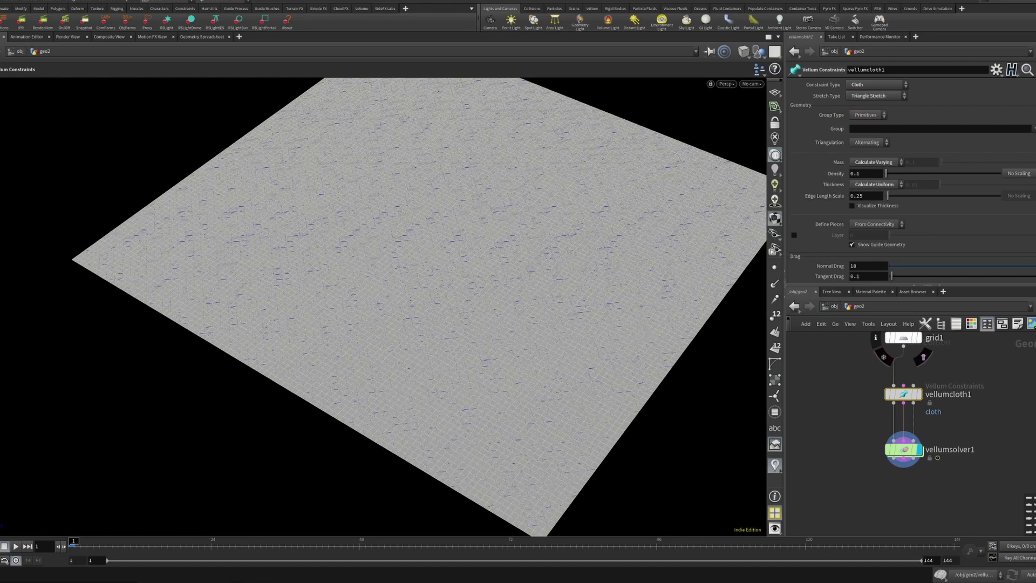
Examine the cloth constraint's stretch and bend parameters, including stiffness, damping ratio and rest scale
scroll(912, 181, down, 10)
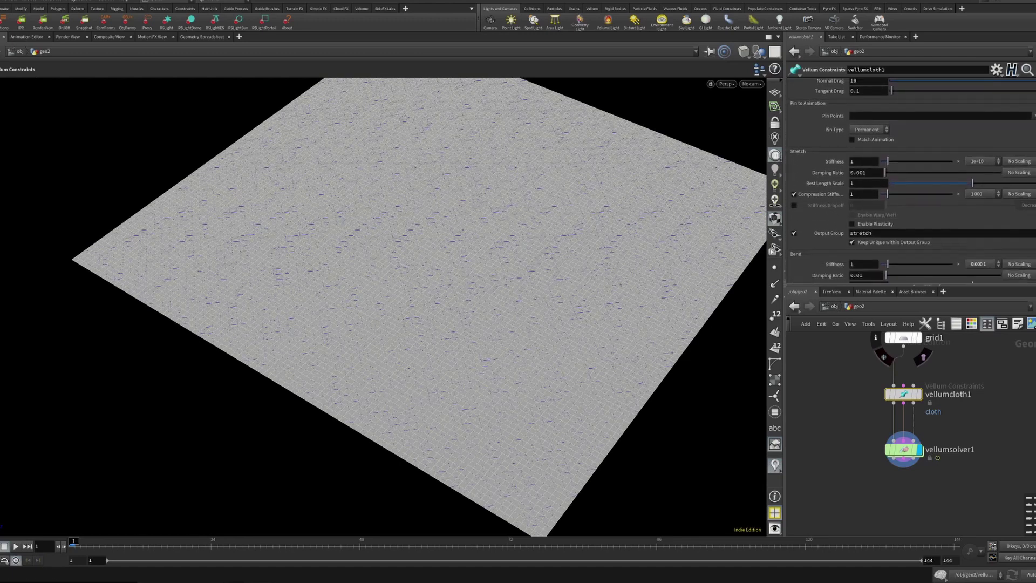
scroll(912, 182, down, 4)
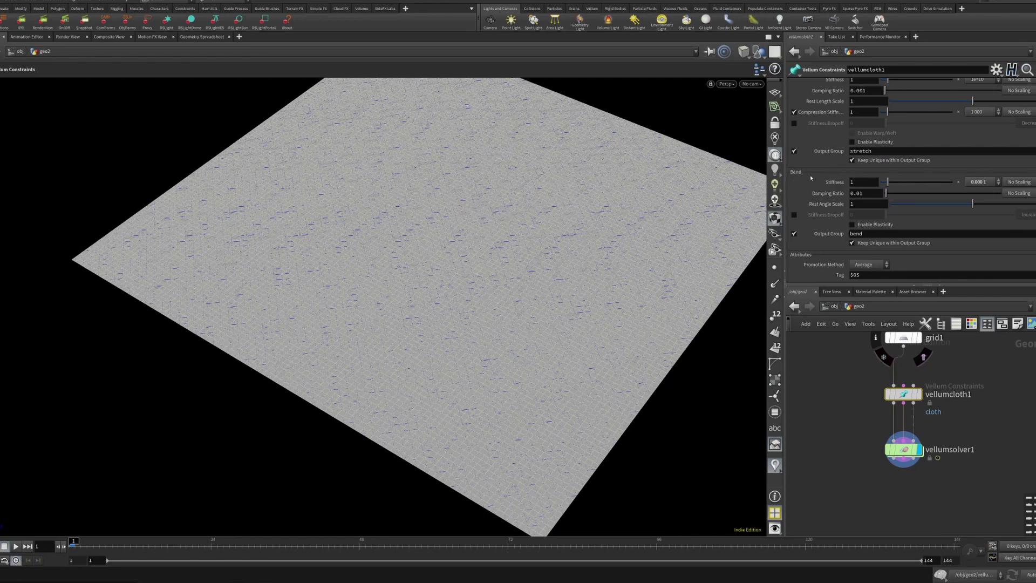
scroll(912, 182, up, 2)
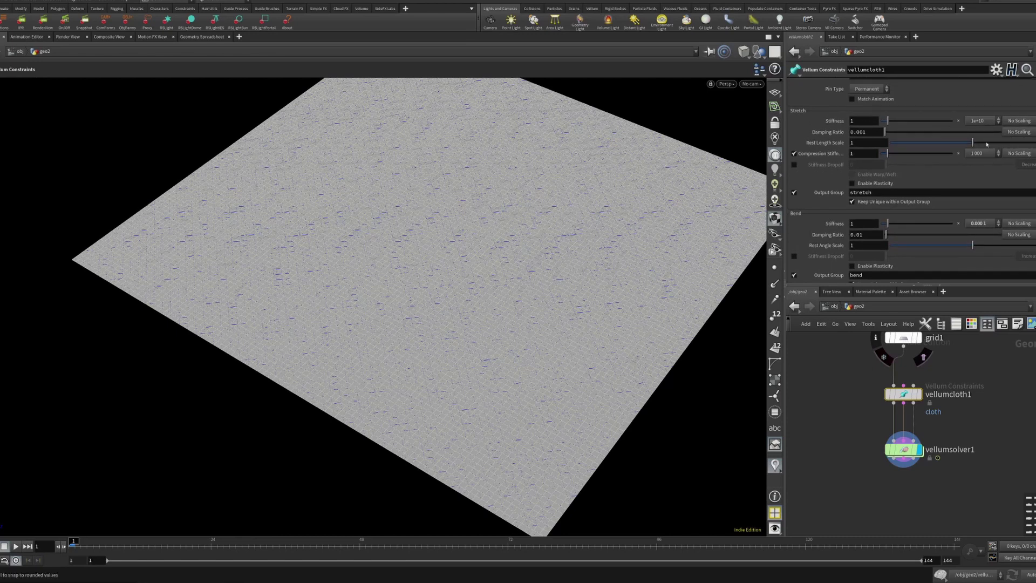
scroll(871, 190, down, 2)
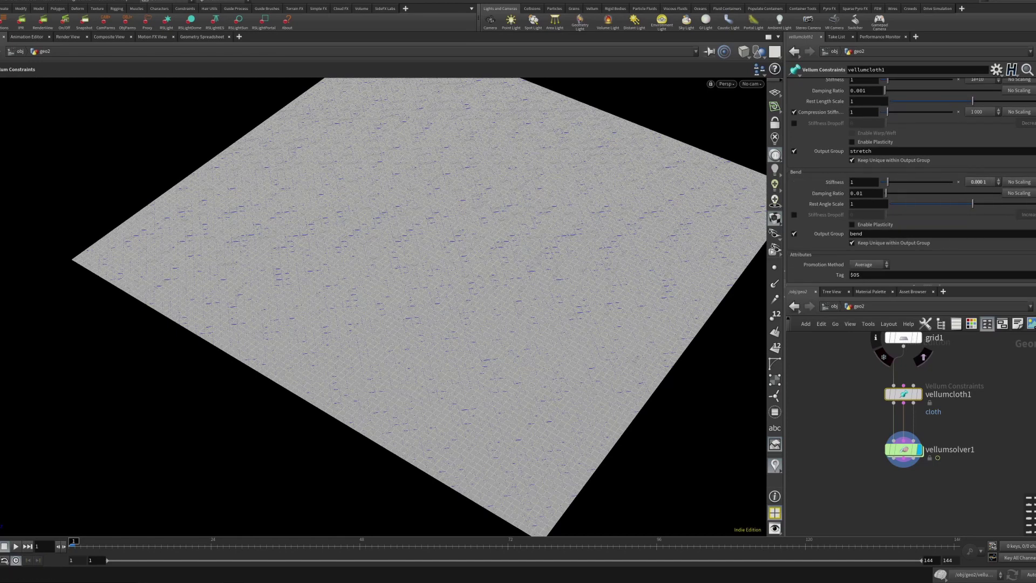
scroll(913, 180, up, 1)
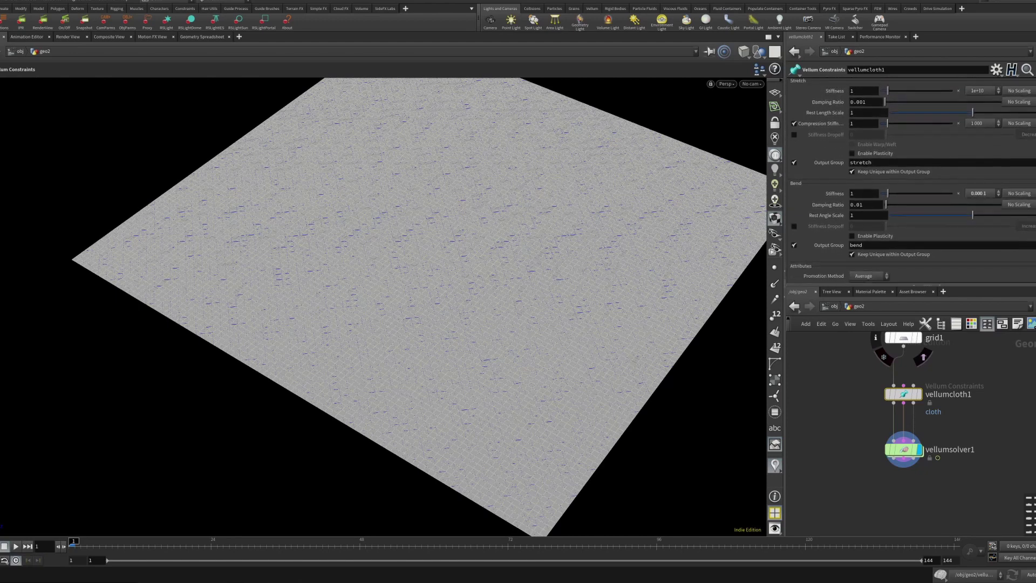
scroll(913, 180, down, 1)
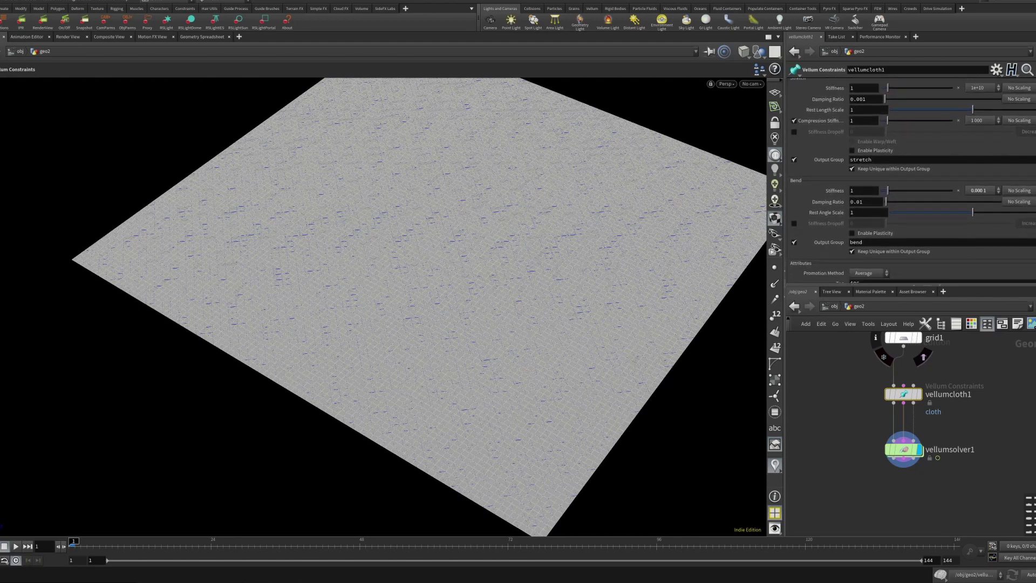
scroll(913, 182, down, 1)
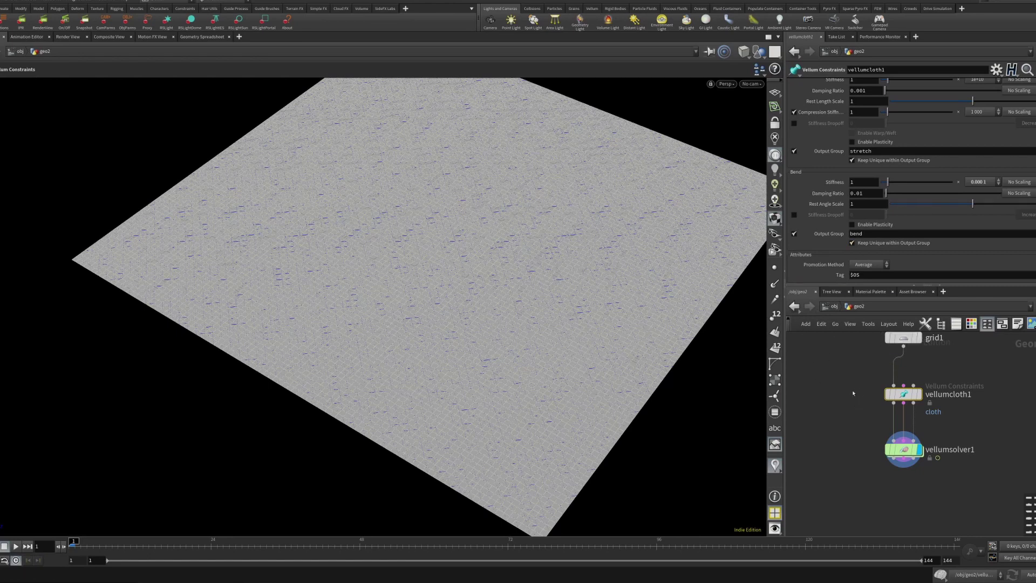
Rearrange the cloth and solver nodes closer together beneath the grid in the network
drag(895, 394, 896, 374)
drag(890, 456, 889, 419)
middle_drag(850, 413, 874, 412)
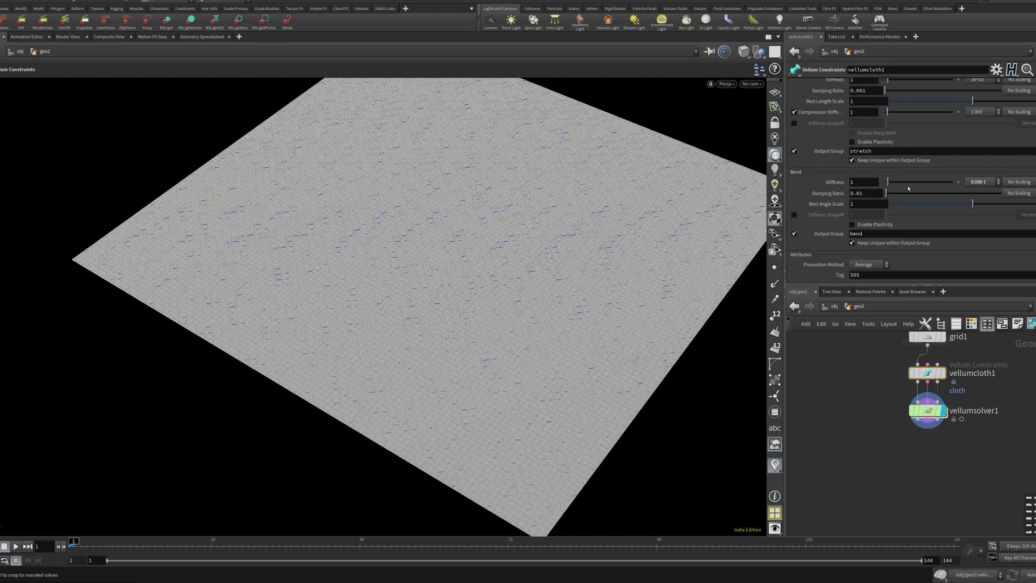
drag(926, 420, 929, 427)
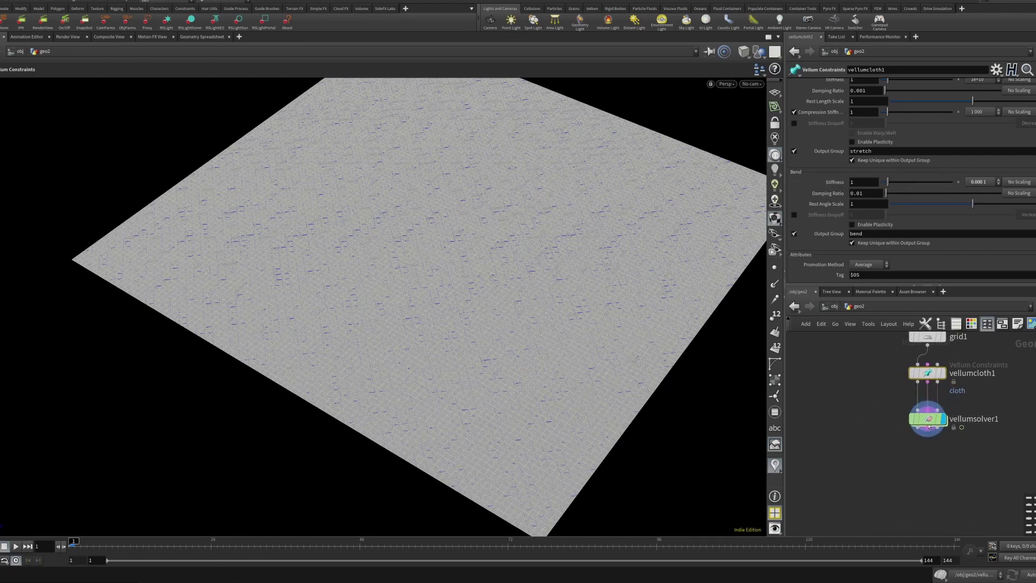
Play the cloth simulation from the first frame twice and rewind it to the start
key(Up)
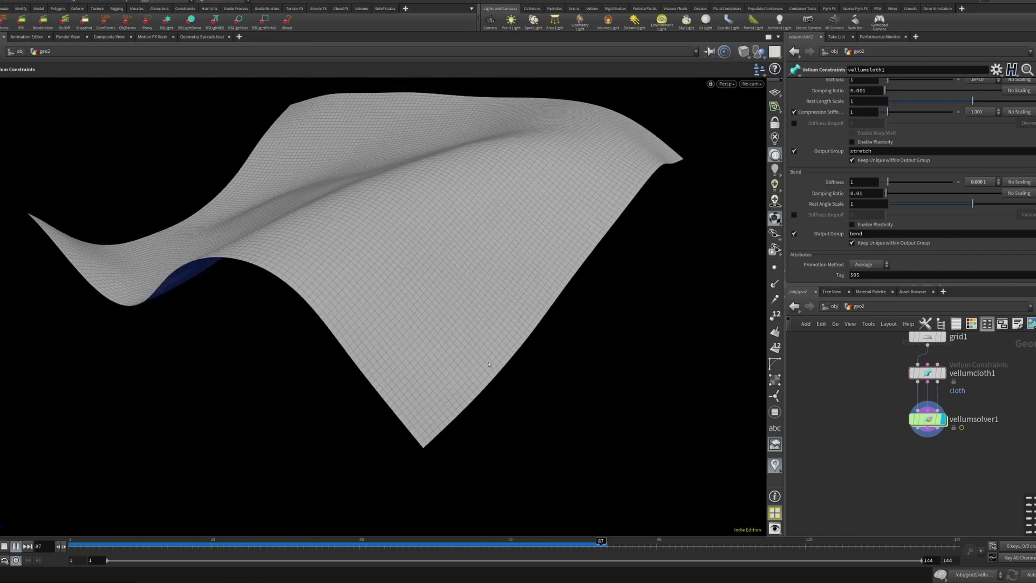
key(ctrl+Up)
key(Up)
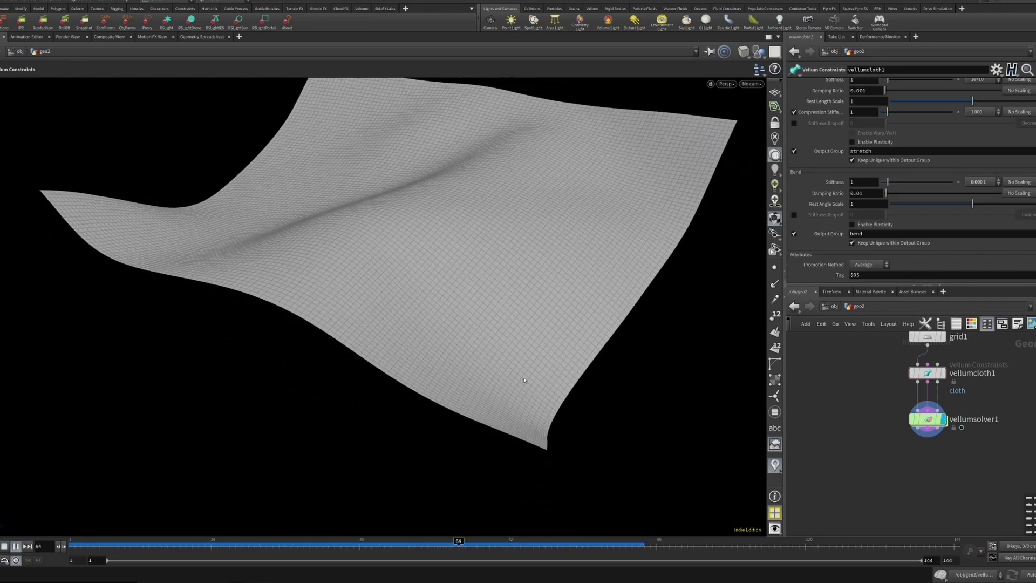
key(ctrl+Up)
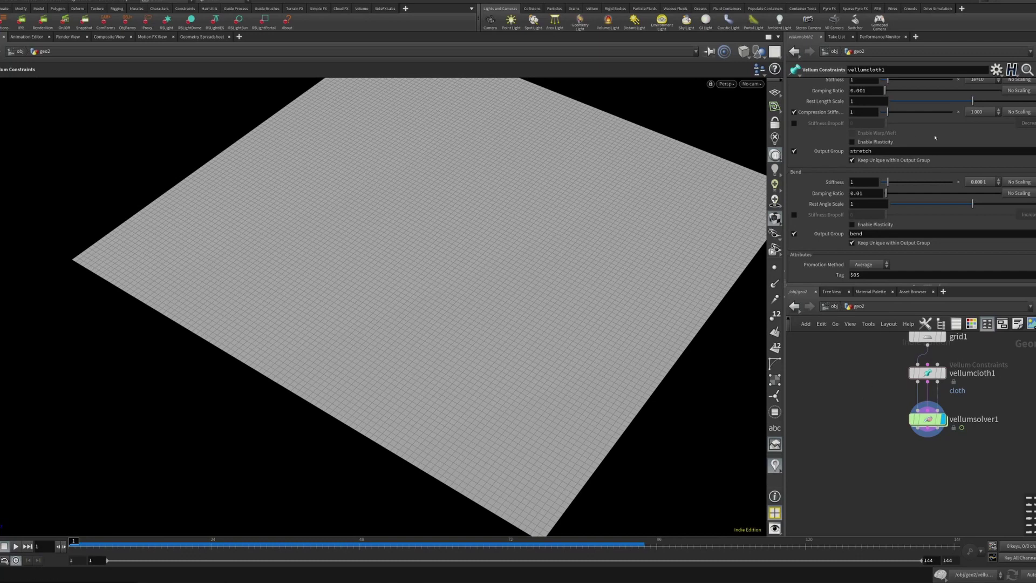
Set the cloth's bend stiffness multiplier to 1e+10, play the simulation and return to the first frame
click(995, 183)
click(972, 231)
middle_drag(847, 376, 895, 407)
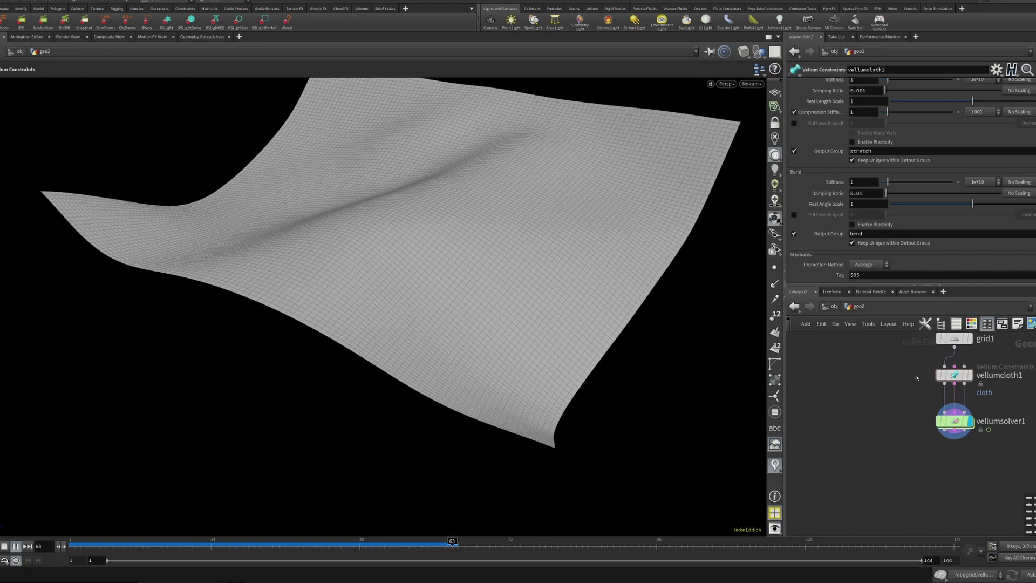
key(ctrl+Up)
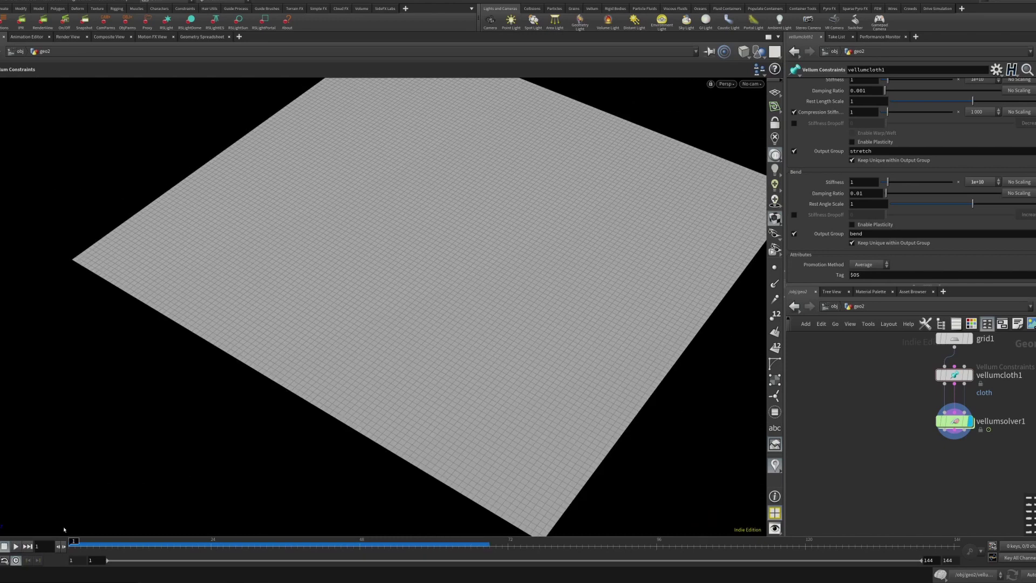
mouse_move(73, 544)
mouse_down()
mouse_move(421, 556)
mouse_move(152, 560)
mouse_move(73, 541)
mouse_up()
Set the Vellum solver's substeps to 5
click(945, 422)
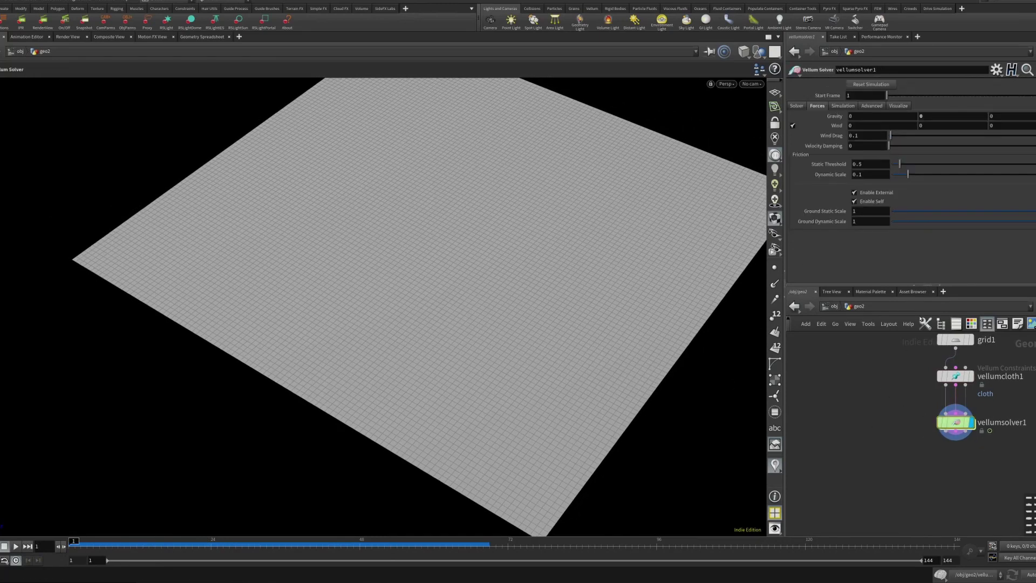
click(839, 106)
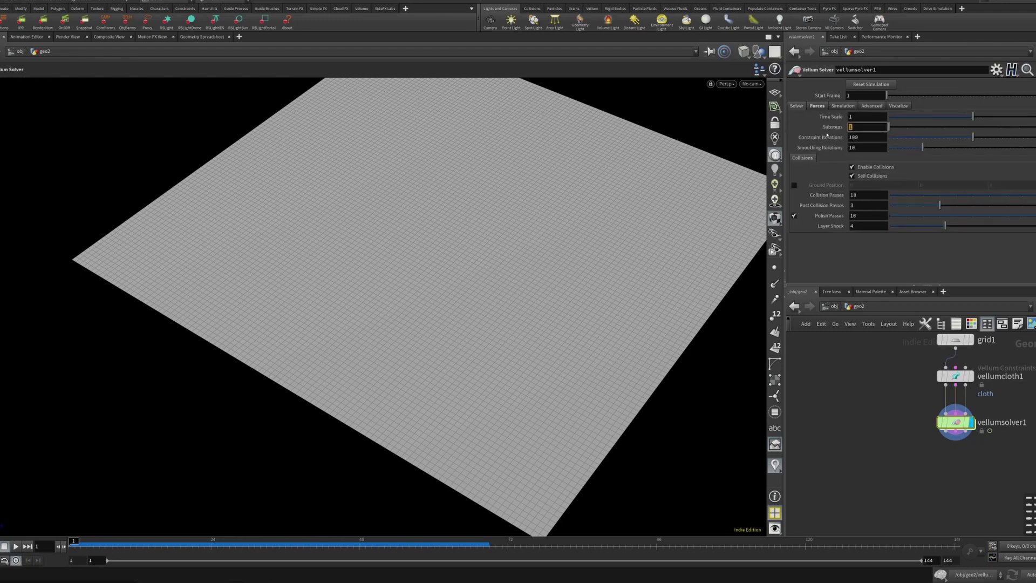
text(5)
key(Return)
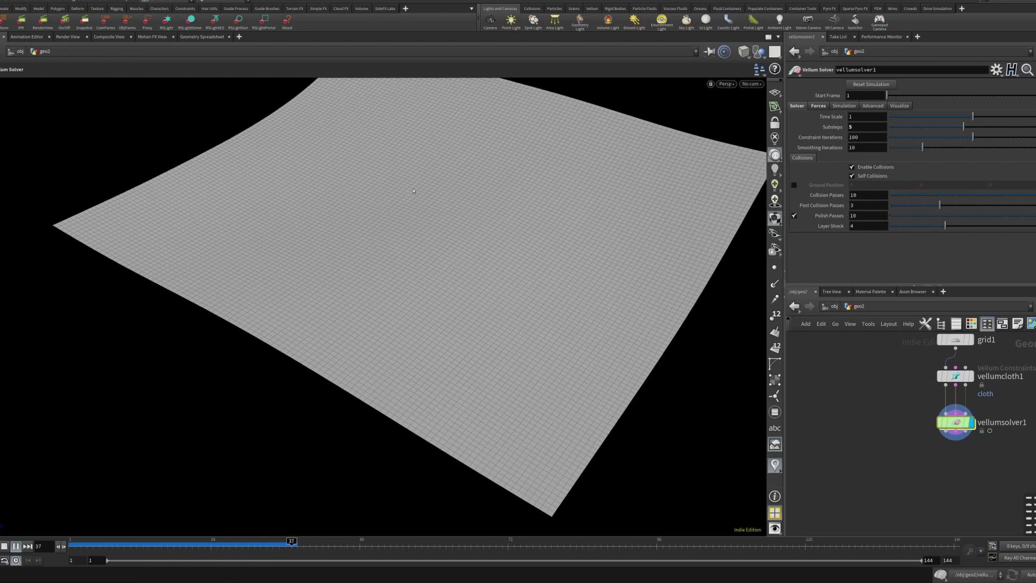
Inspect the simulated cloth from a low angle during playback and return the timeline to frame 1
key(space)
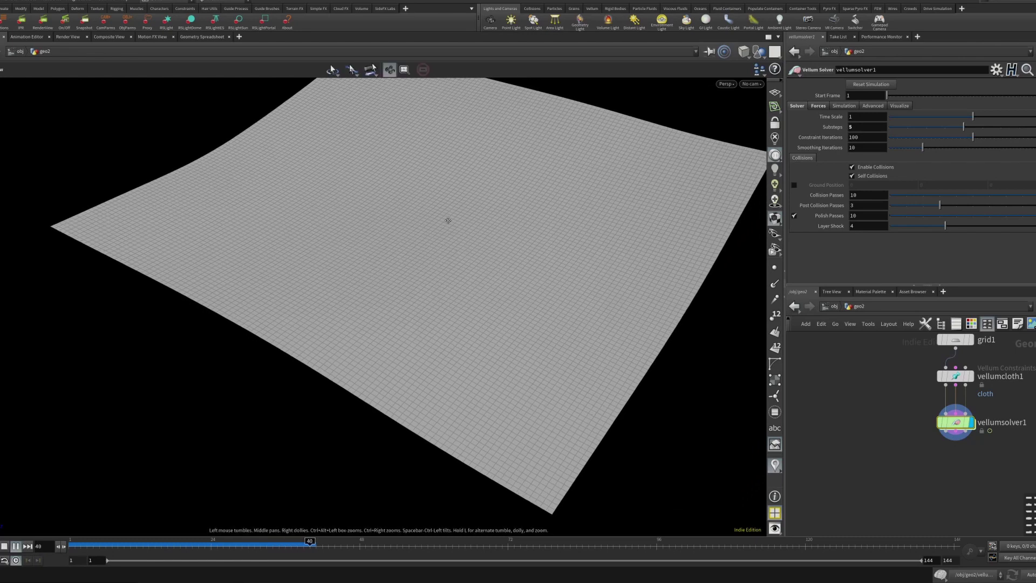
drag(448, 220, 528, 201)
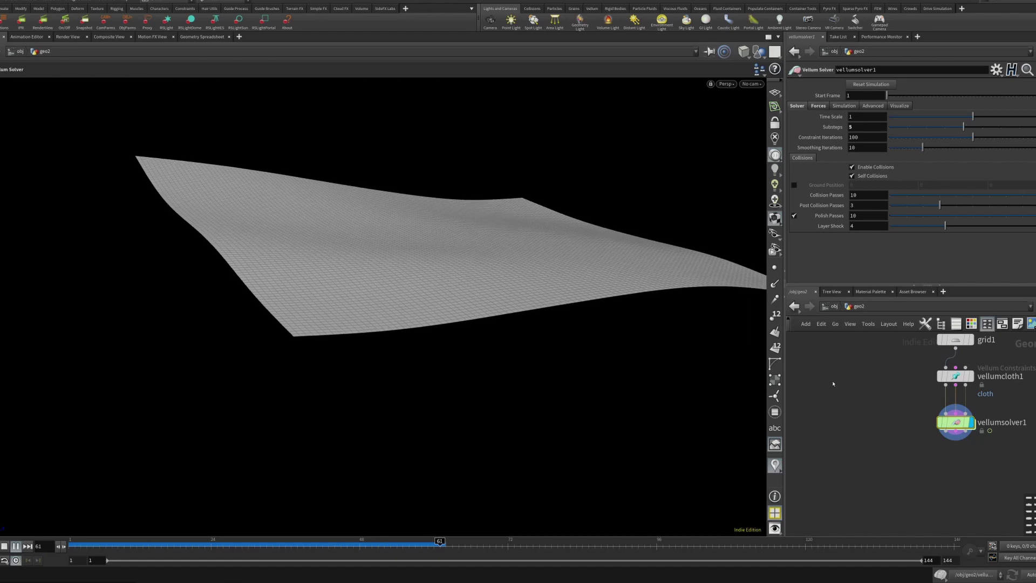
drag(453, 544, 60, 551)
middle_drag(860, 416, 849, 442)
key(Escape)
drag(494, 277, 576, 319)
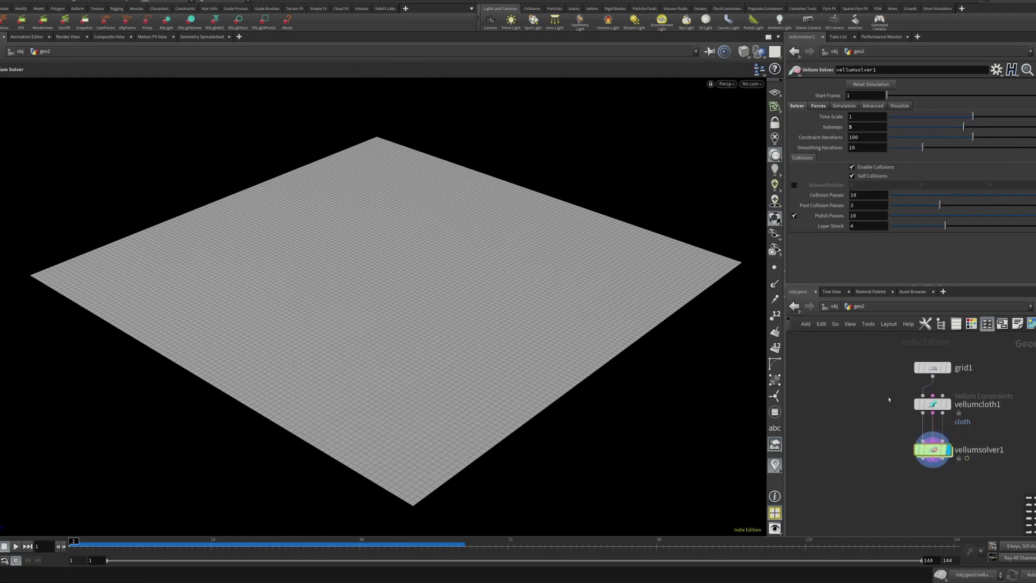
Place the solver node further below the cloth node and set its substeps to 3
drag(930, 456, 930, 445)
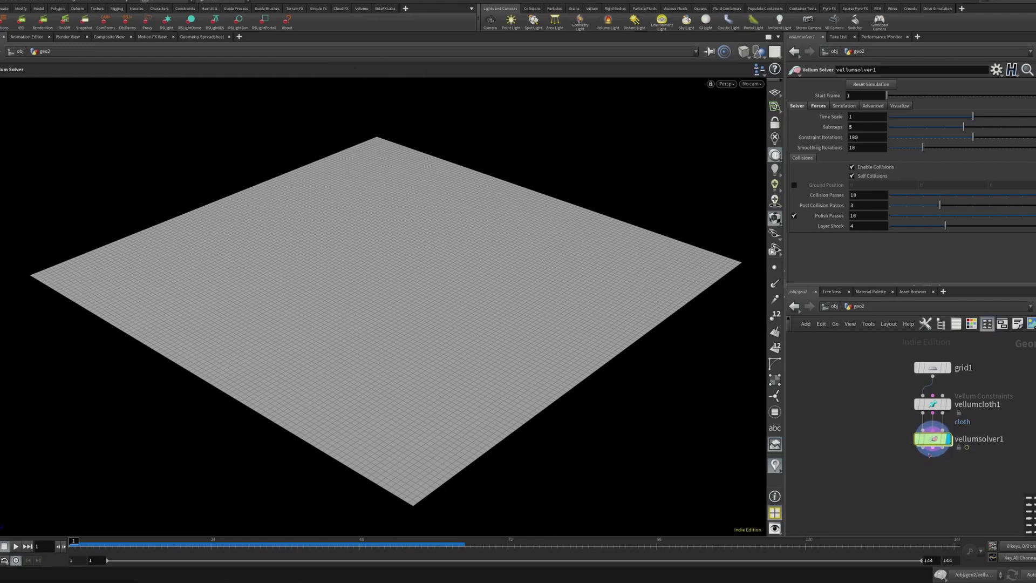
middle_drag(908, 419, 920, 407)
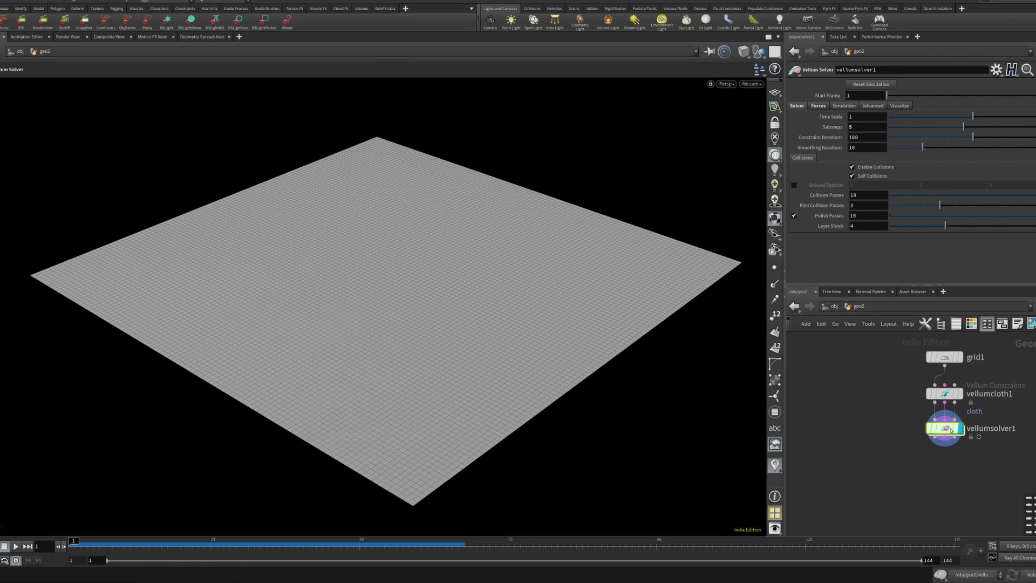
drag(934, 430, 934, 450)
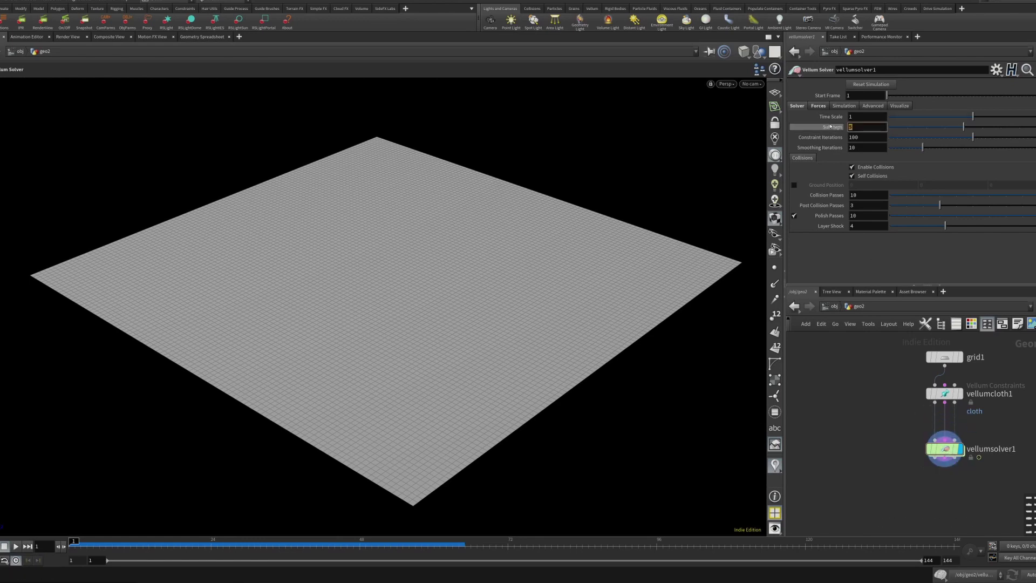
text(3)
key(Return)
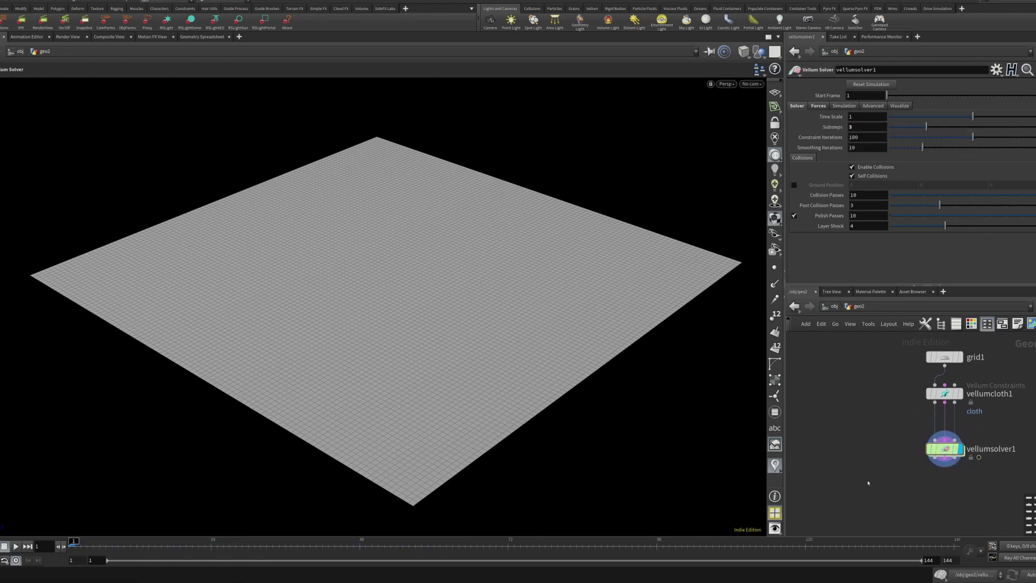
Space the grid and cloth nodes apart above the solver in the network
middle_drag(917, 449, 910, 490)
drag(936, 400, 937, 392)
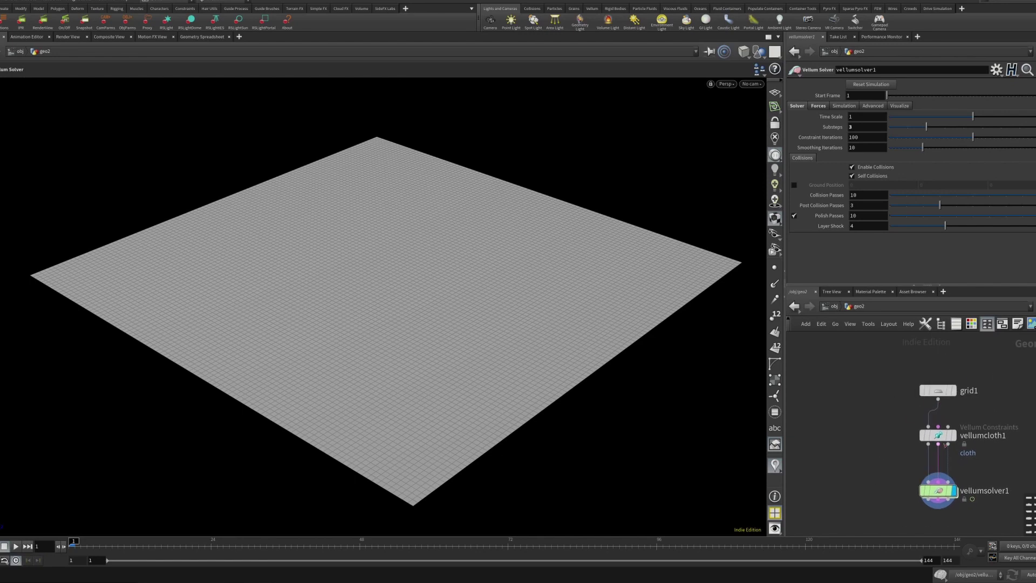
drag(937, 436, 945, 441)
Set the cloth's bend stiffness multiplier to 1e-10, play the simulation and stop it at frame 68
click(933, 439)
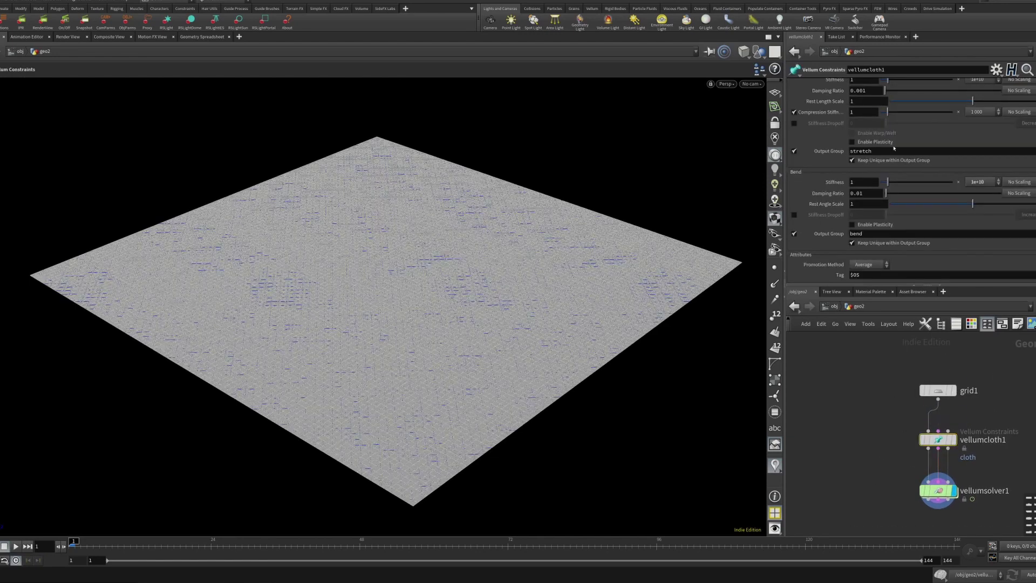
click(980, 182)
click(979, 368)
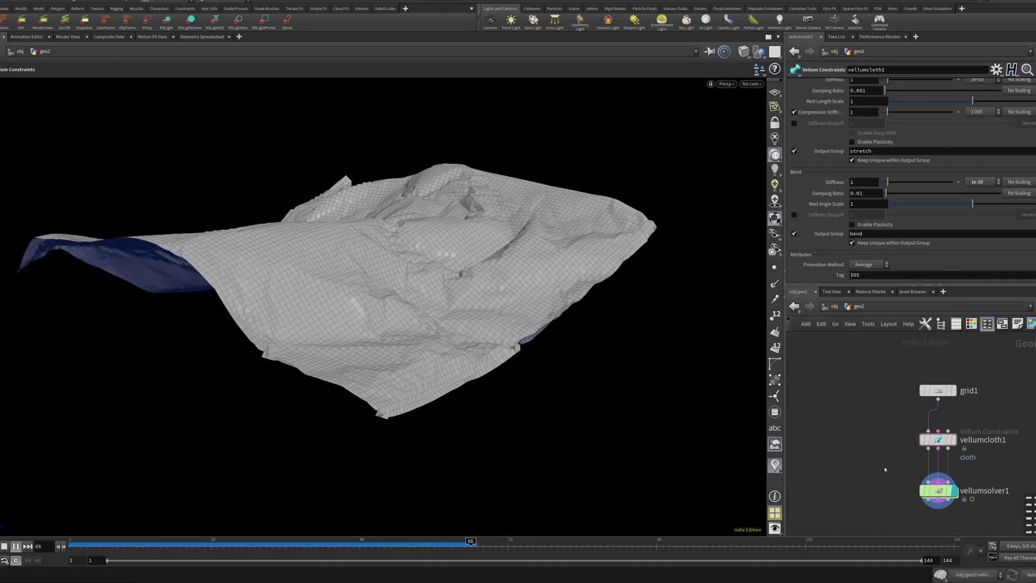
key(Escape)
middle_drag(400, 219, 460, 246)
drag(459, 246, 551, 279)
right_drag(550, 279, 571, 287)
Add a Vellum Post-Process node below the solver, wired to its three outputs, and display it
middle_drag(918, 513, 903, 444)
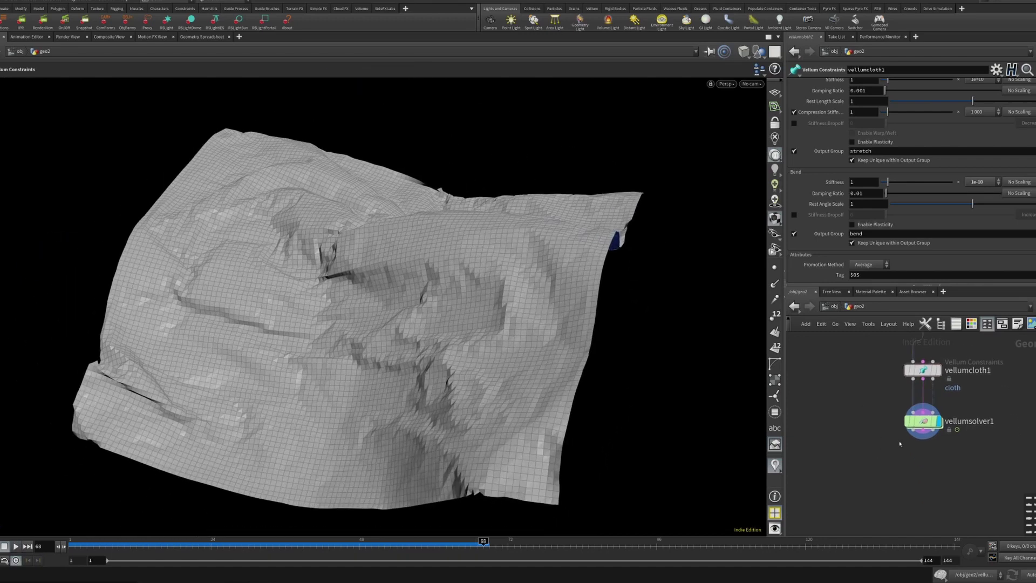
key(Tab)
text(velp)
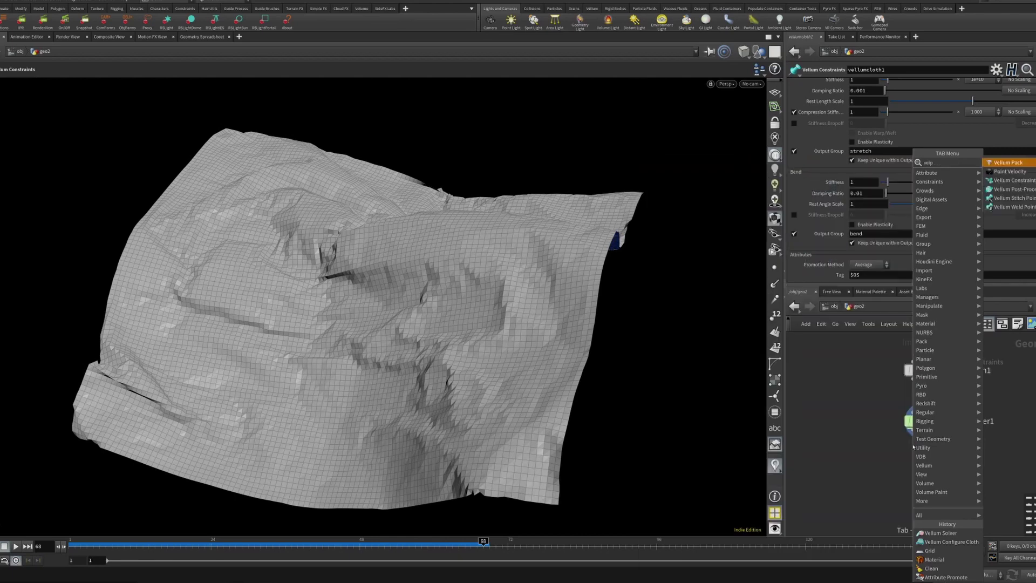
key(Escape)
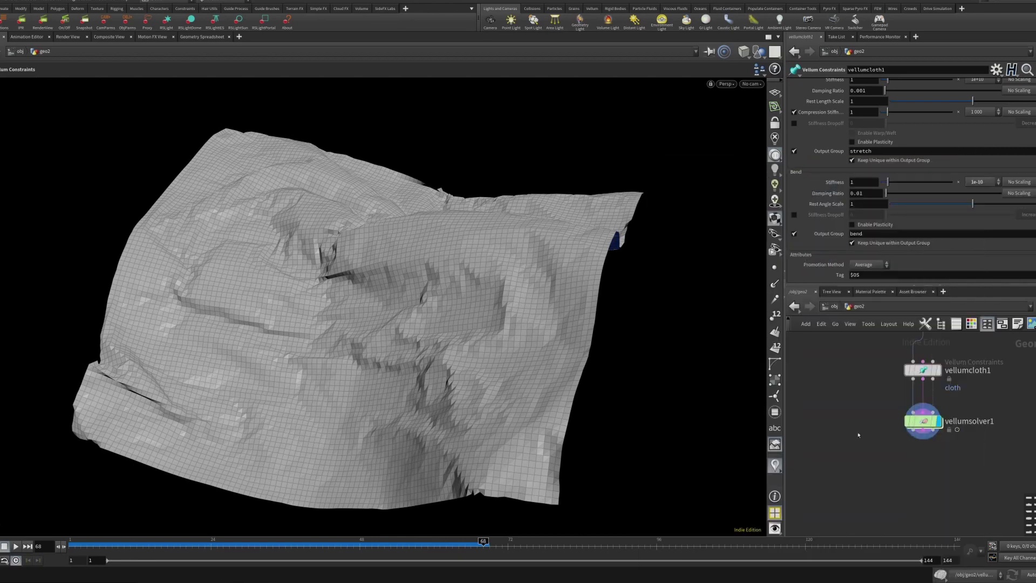
click(913, 457)
click(928, 457)
drag(913, 458, 927, 471)
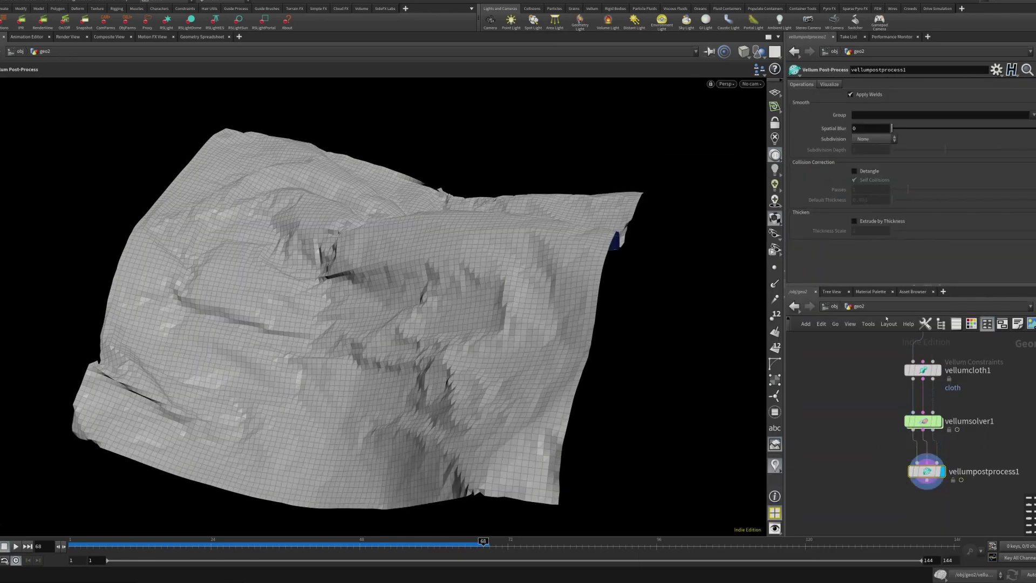
Set the post-process subdivision to Catmull-Clark with a subdivision depth of 2
click(873, 138)
click(877, 146)
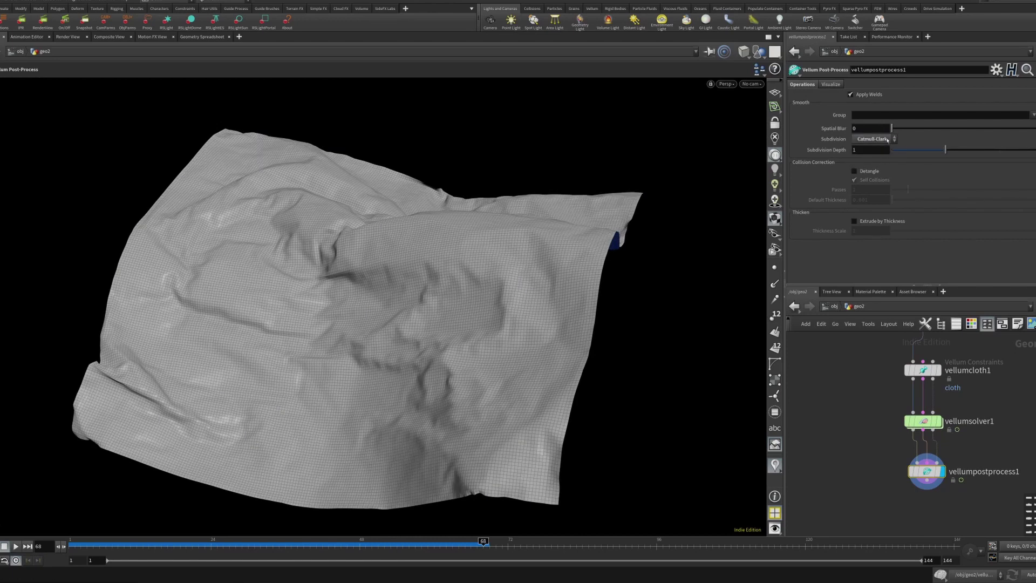
alt+drag(488, 377, 359, 329)
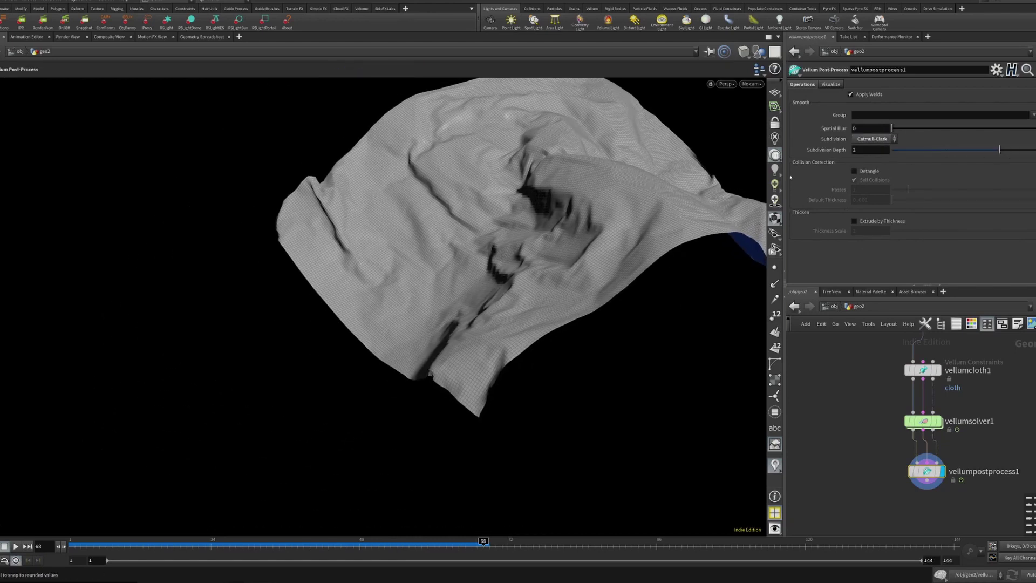
alt+drag(588, 245, 562, 289)
alt+right_drag(562, 290, 634, 328)
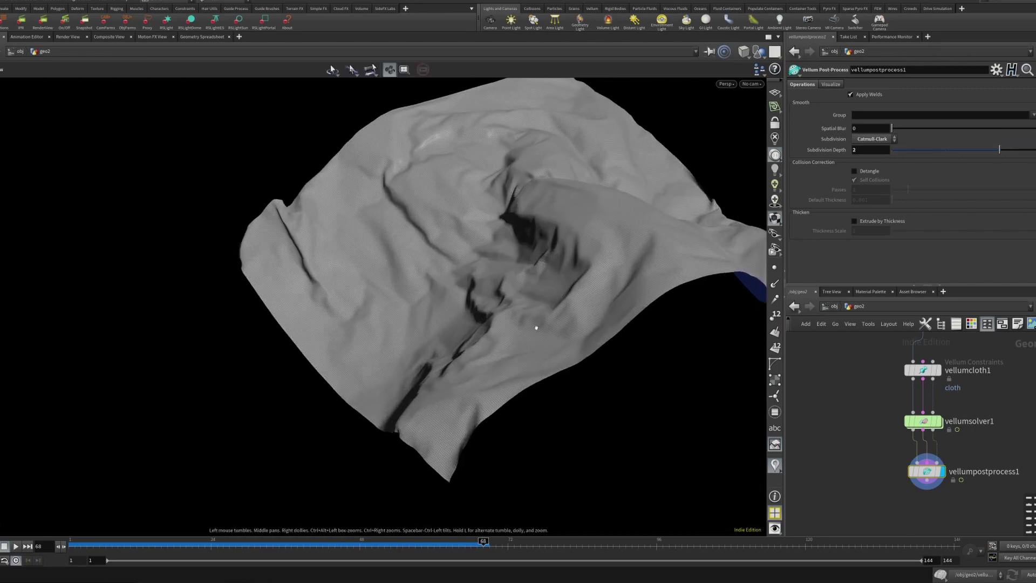
alt+drag(534, 322, 502, 329)
key(Return)
Capture a screen snip of the cloth in the viewport, open it in Snip & Sketch and return to Houdini
key(super+shift+s)
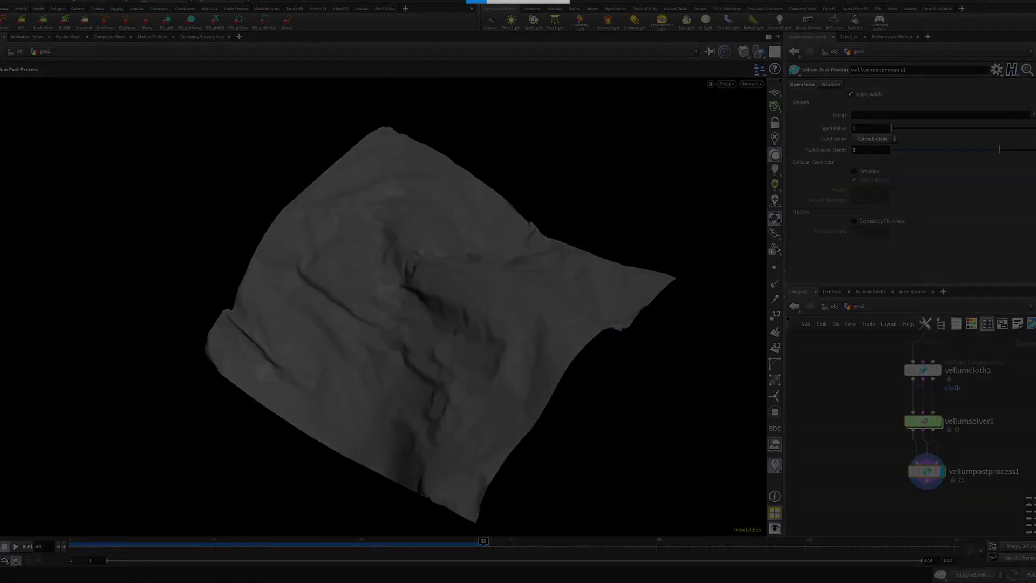
drag(120, 106, 709, 528)
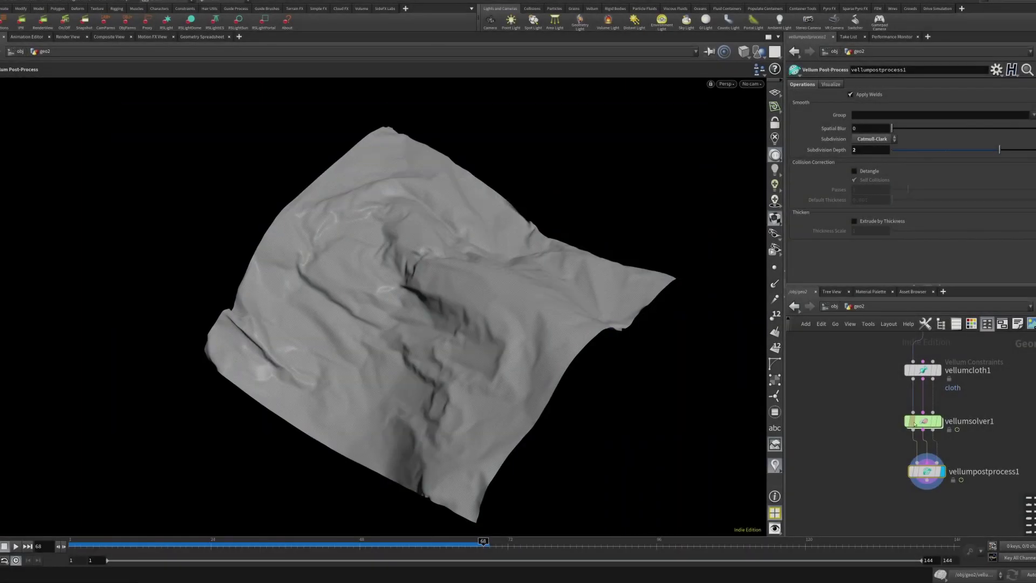
click(967, 516)
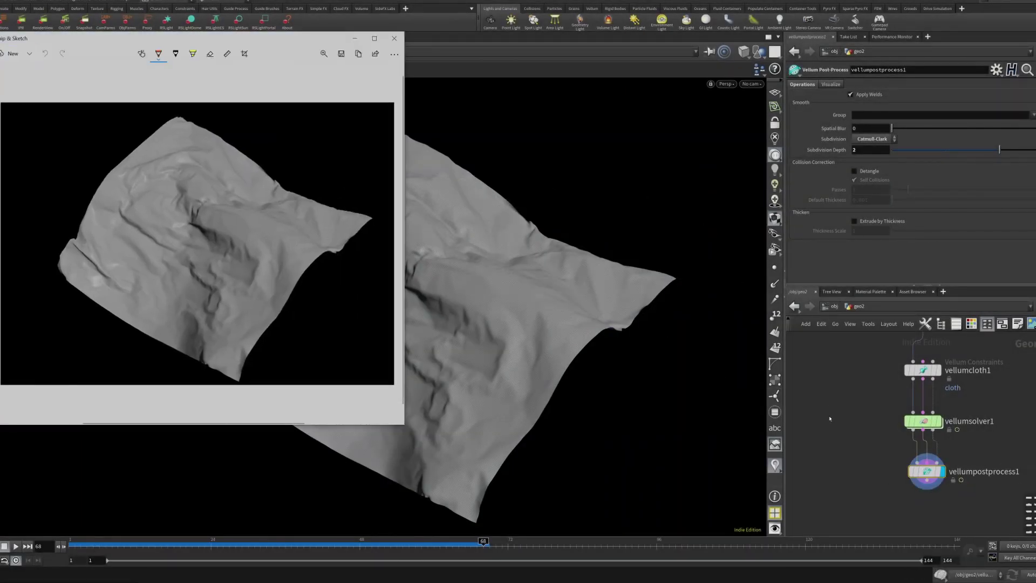
click(826, 418)
alt+right_drag(509, 370, 615, 348)
alt+drag(615, 348, 602, 318)
alt+middle_drag(602, 318, 592, 390)
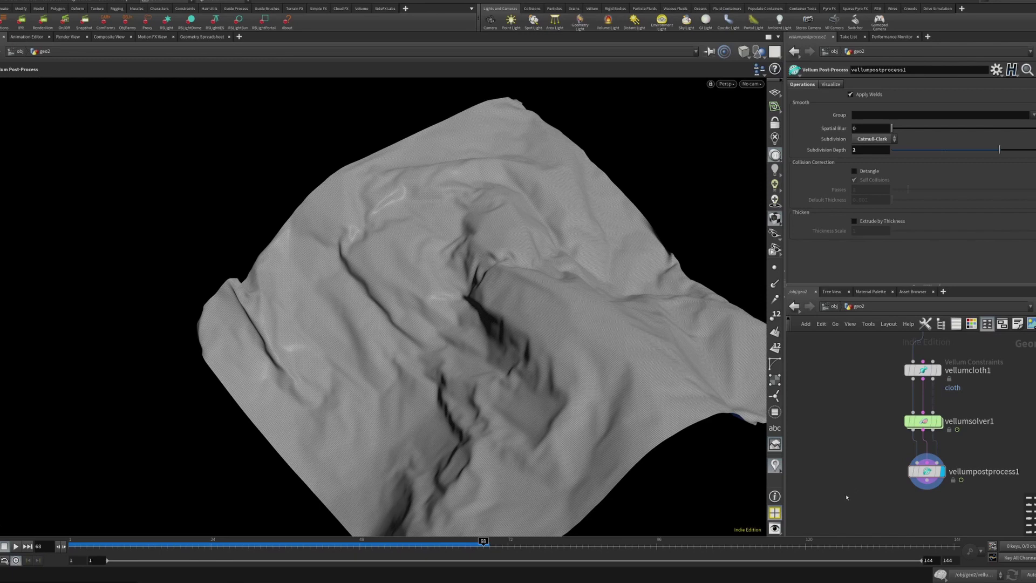
key(super)
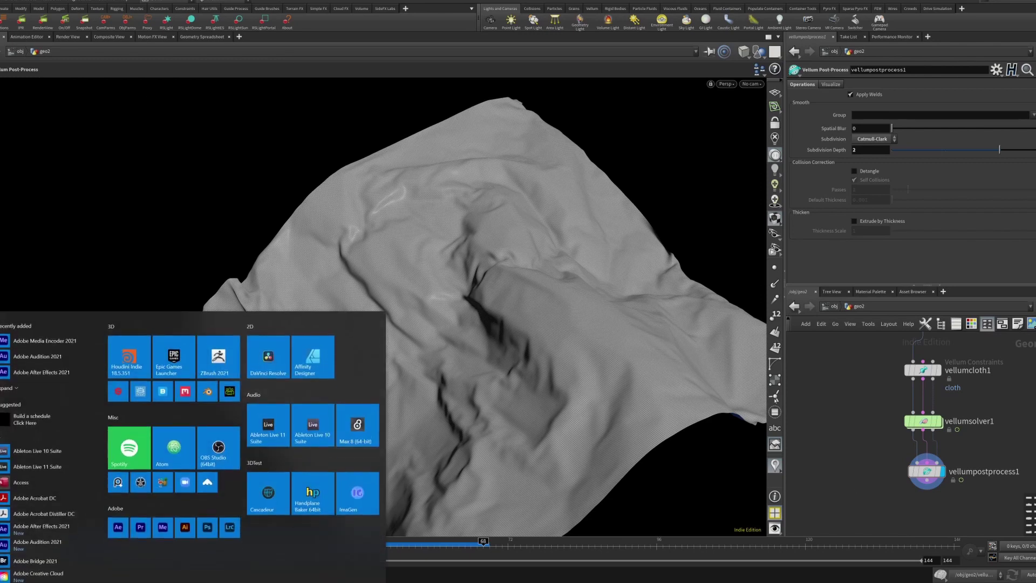
key(super)
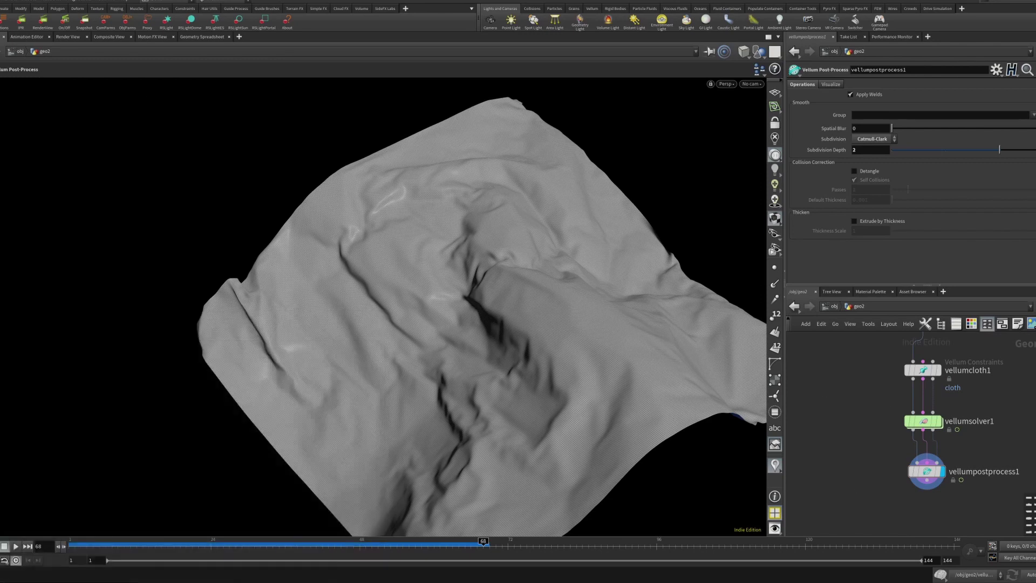
key(super+a)
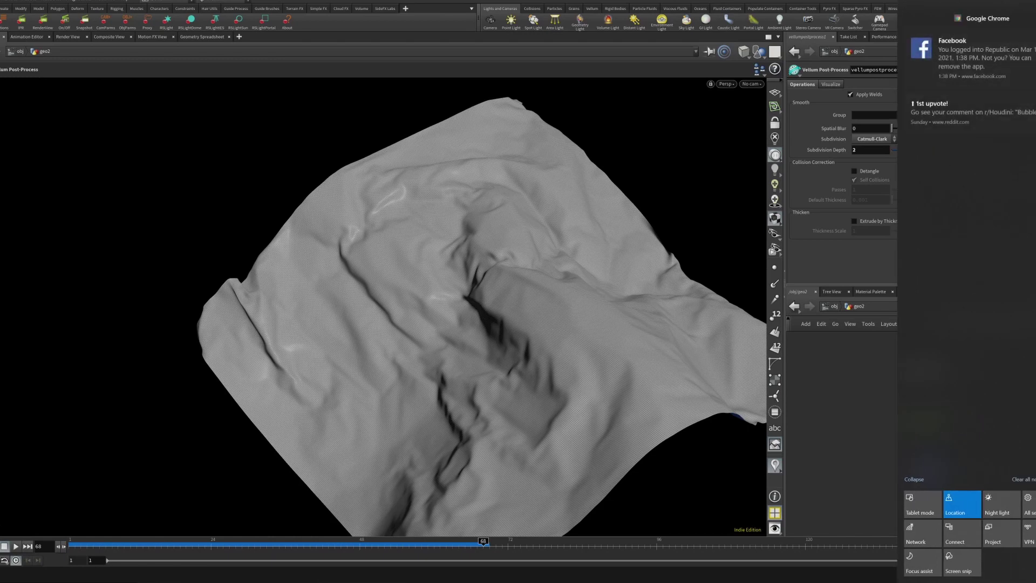
key(super+a)
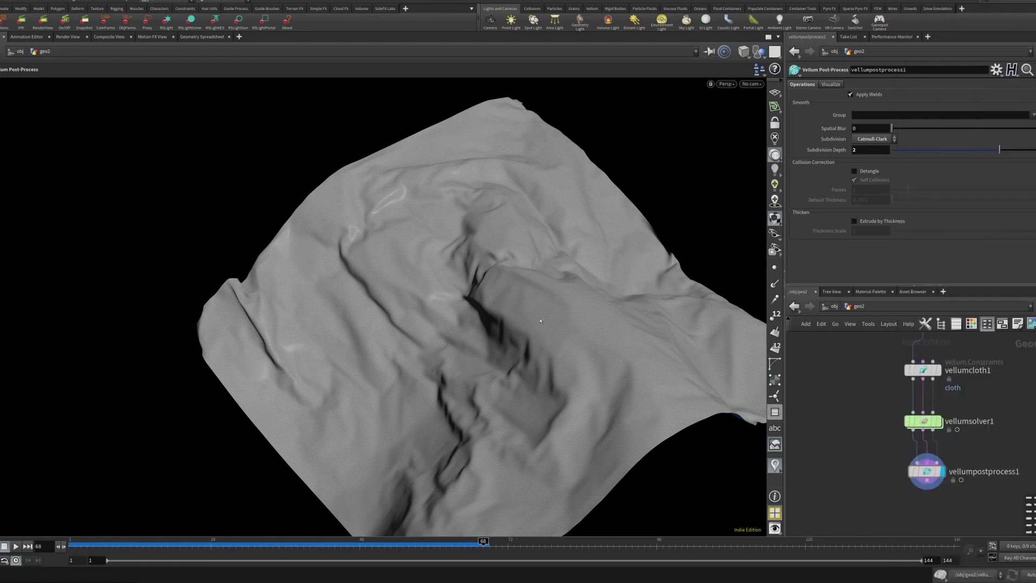
Switch to Snip & Sketch, handwrite a red note above the captured cloth, and return to Houdini
click(195, 581)
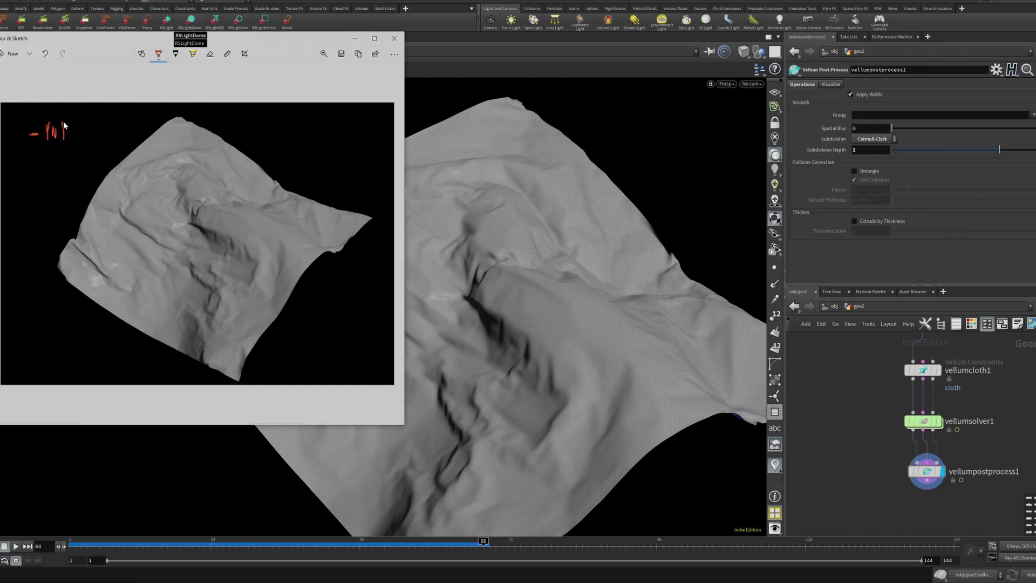
drag(96, 126, 96, 138)
mouse_move(99, 128)
mouse_down()
mouse_move(103, 138)
mouse_move(130, 135)
mouse_up()
drag(141, 124, 149, 123)
drag(146, 124, 153, 135)
drag(161, 123, 172, 122)
click(582, 369)
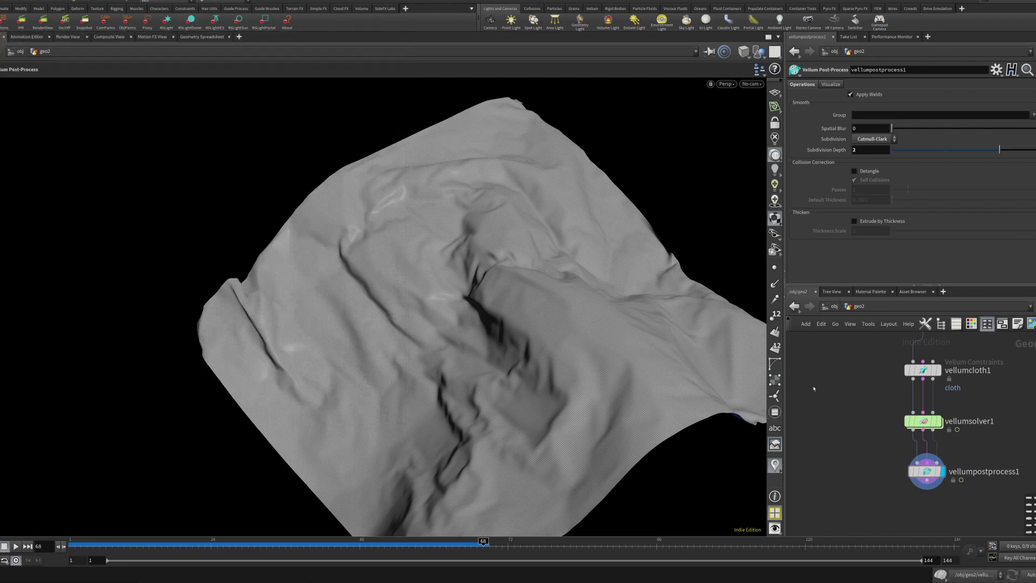
Align the Vellum Post-Process node straight beneath the Vellum solver in the network
mouse_move(581, 369)
alt+middle_down()
mouse_move(535, 318)
mouse_move(534, 328)
alt+middle_up()
scroll(536, 319, down, 1)
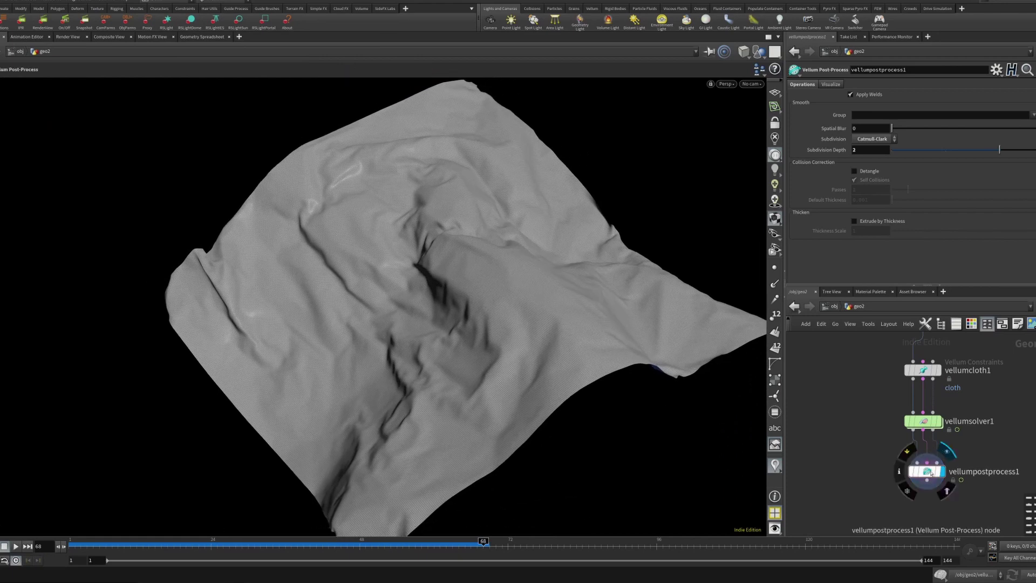
drag(927, 472, 922, 480)
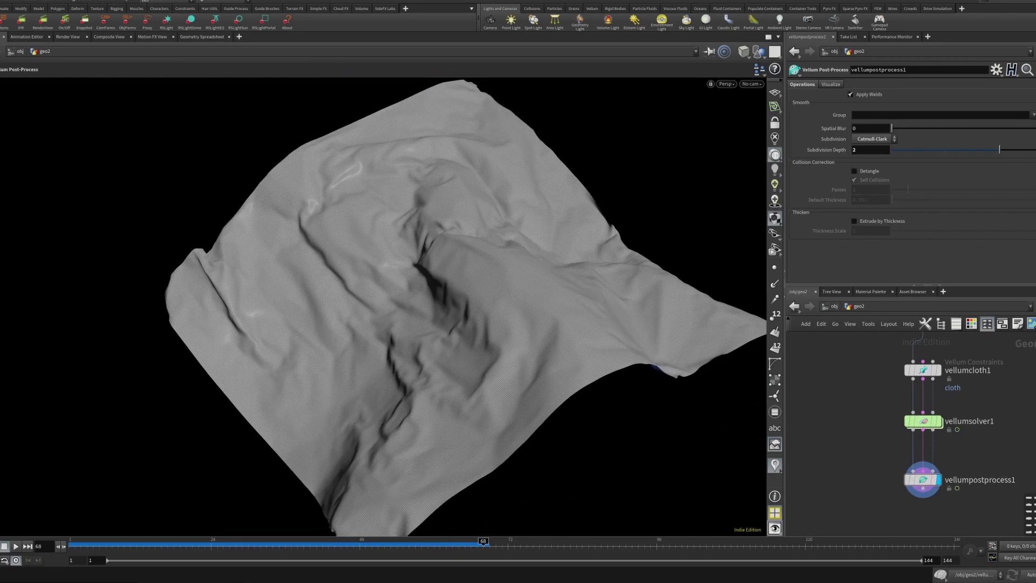
Return to the first frame and set the bend stiffness multiplier of vellumcloth1 to 1e+10
key(ctrl+Up)
click(923, 421)
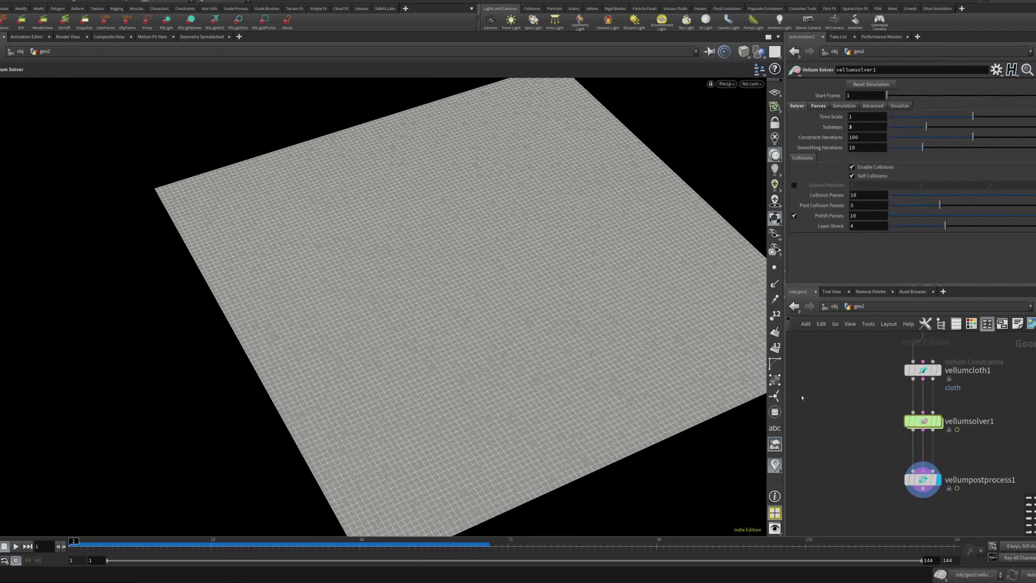
click(915, 394)
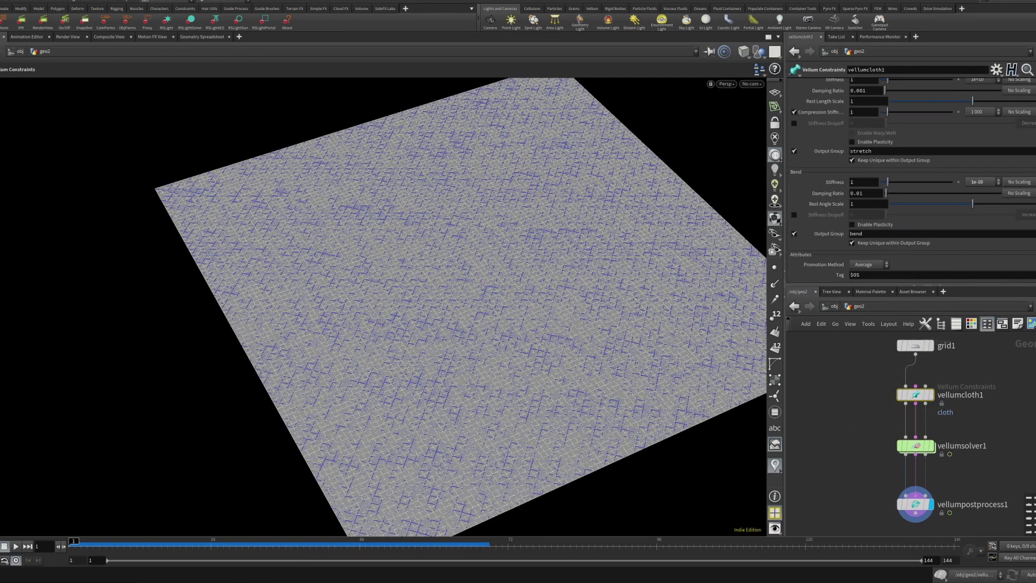
scroll(912, 178, up, 10)
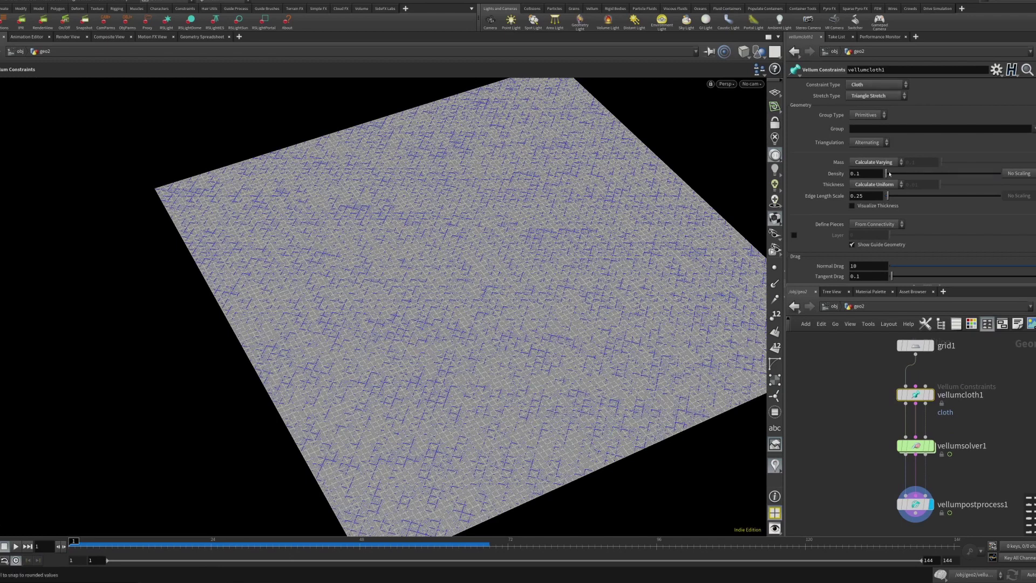
scroll(912, 181, down, 10)
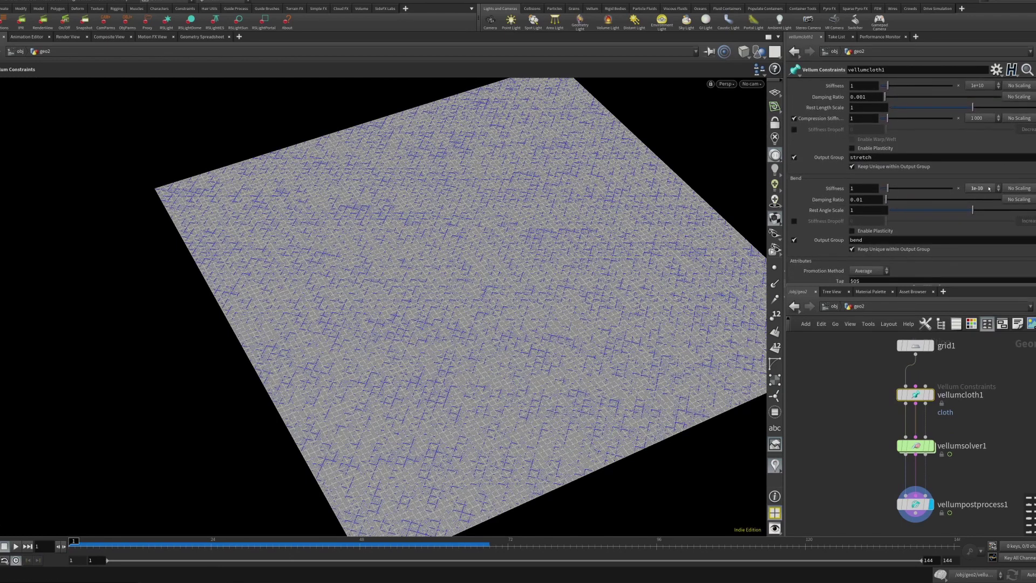
click(977, 186)
click(982, 210)
click(861, 423)
Display the Vellum solver instead of the post-process node and play the simulation
key(Up)
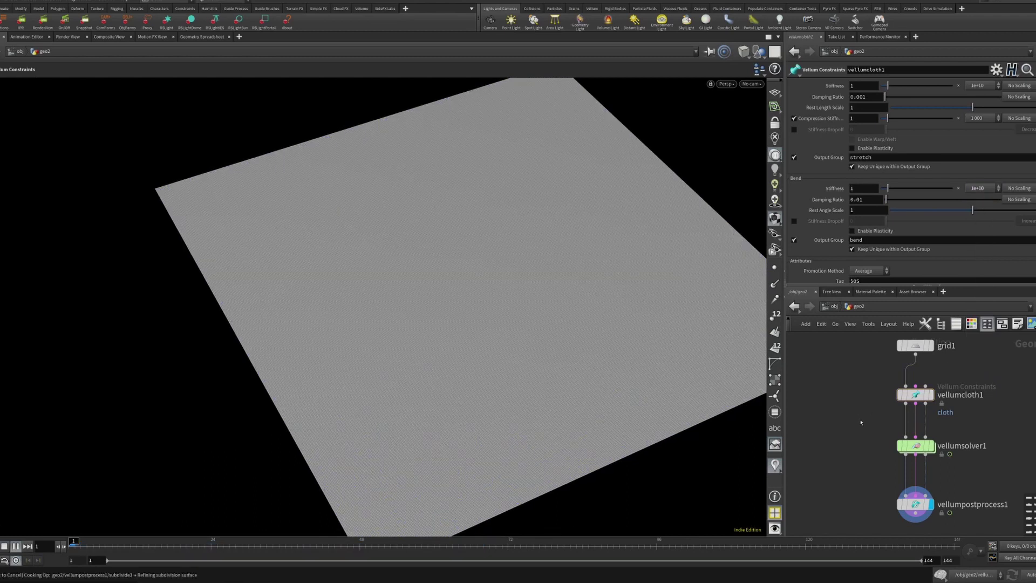
click(931, 446)
key(Up)
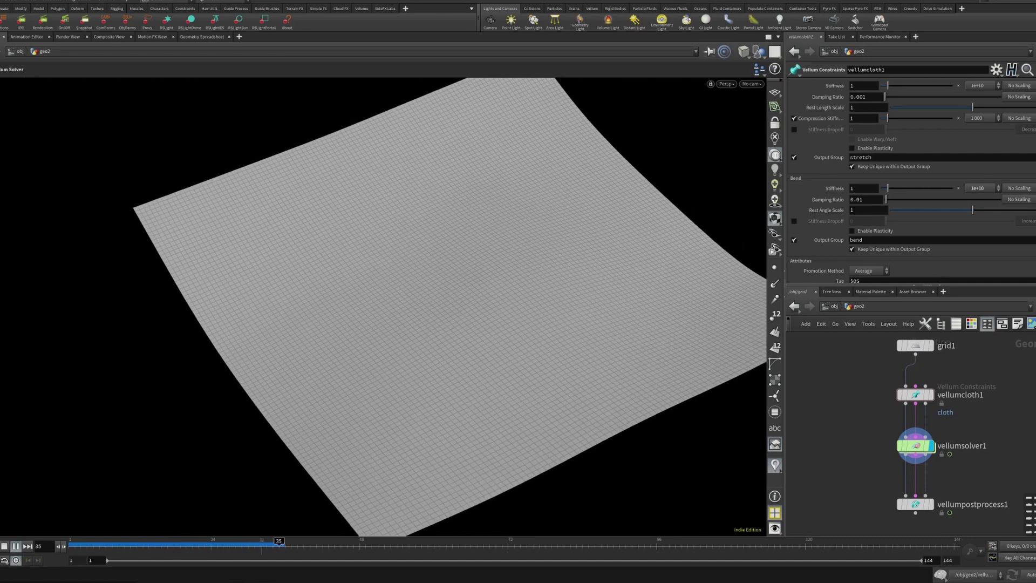
Switch to Snip & Sketch, enlarge the captured cloth to examine its wrinkles, and return to Houdini
click(175, 580)
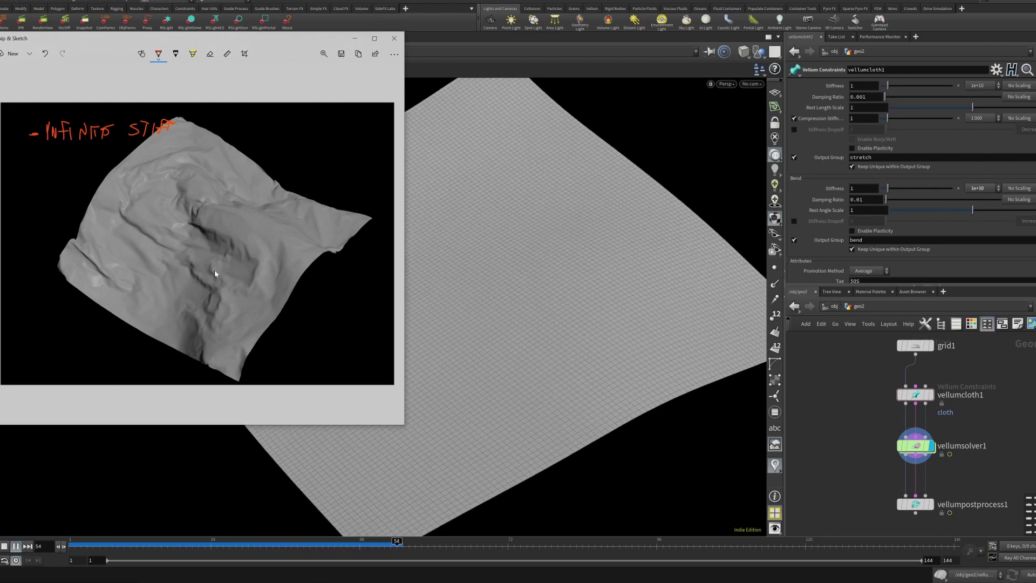
click(324, 54)
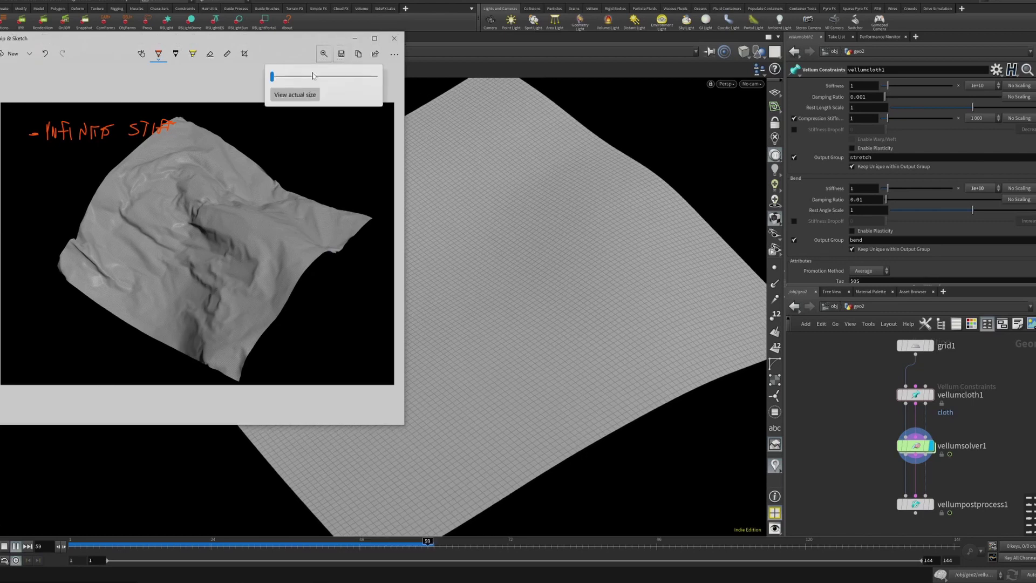
drag(280, 76, 311, 77)
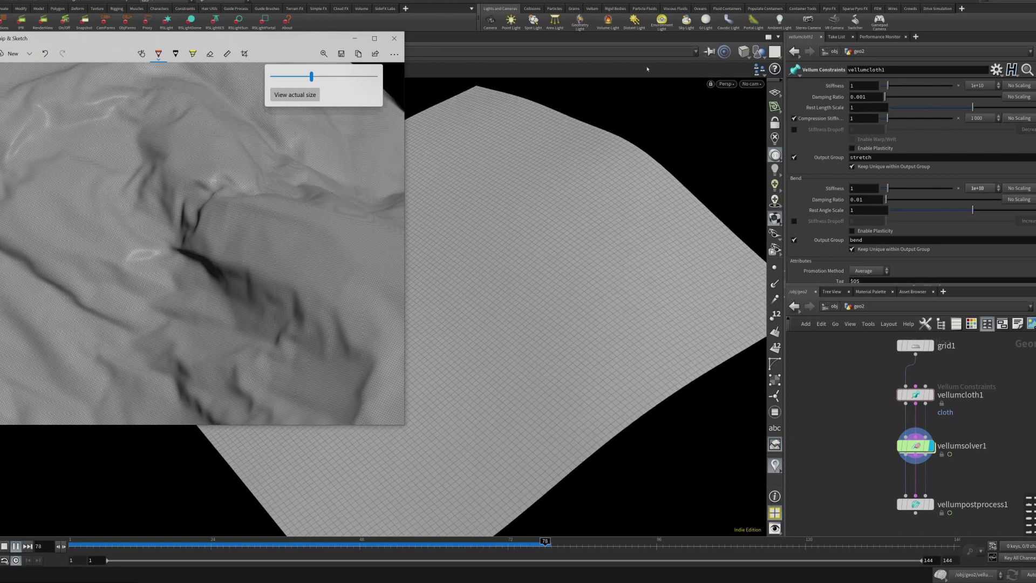
click(642, 96)
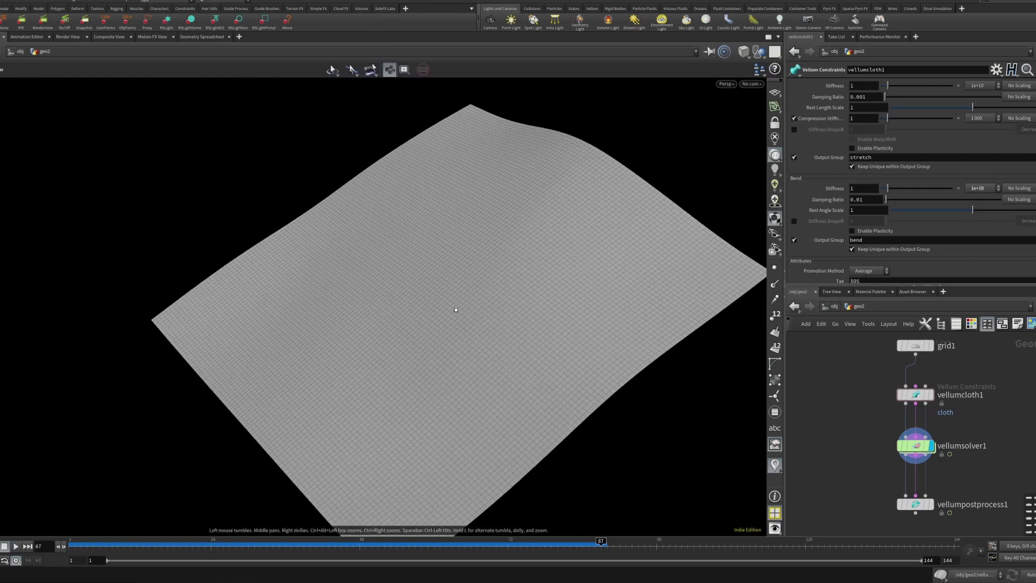
Bring Snip & Sketch back, zoom out to the whole capture, compare it with the simulated cloth, and return to Houdini
key(alt+Tab)
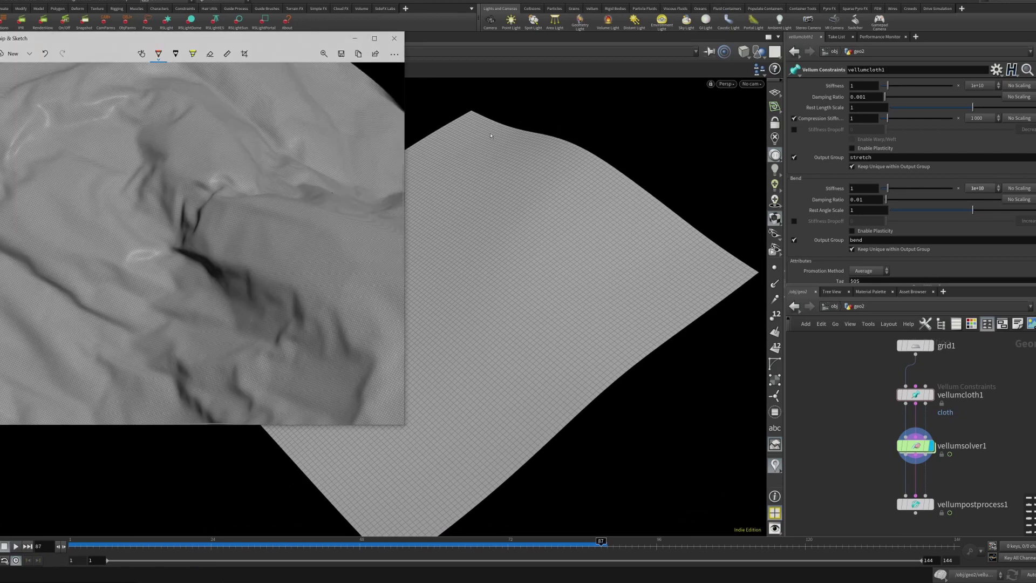
click(355, 38)
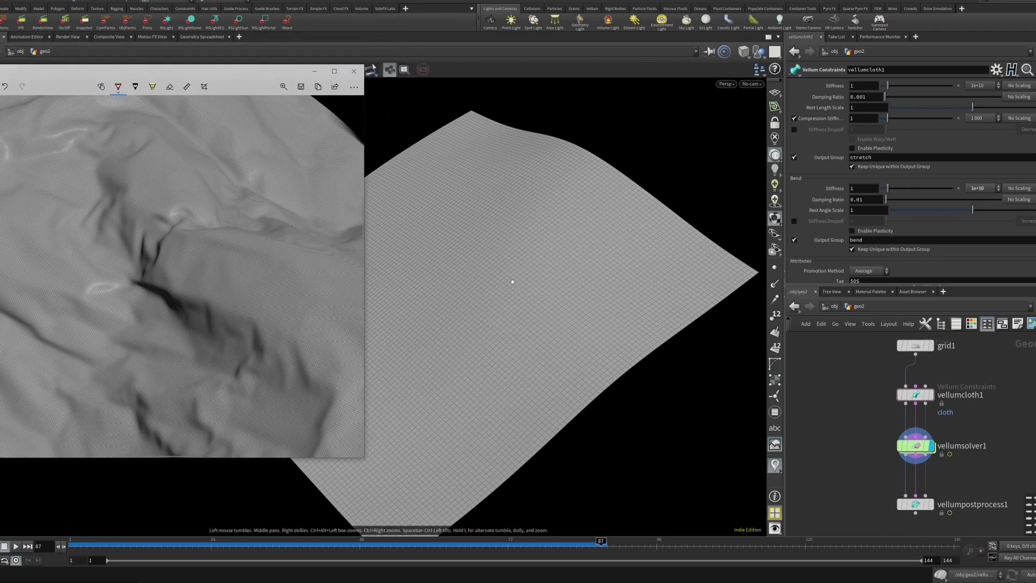
key(alt+Tab)
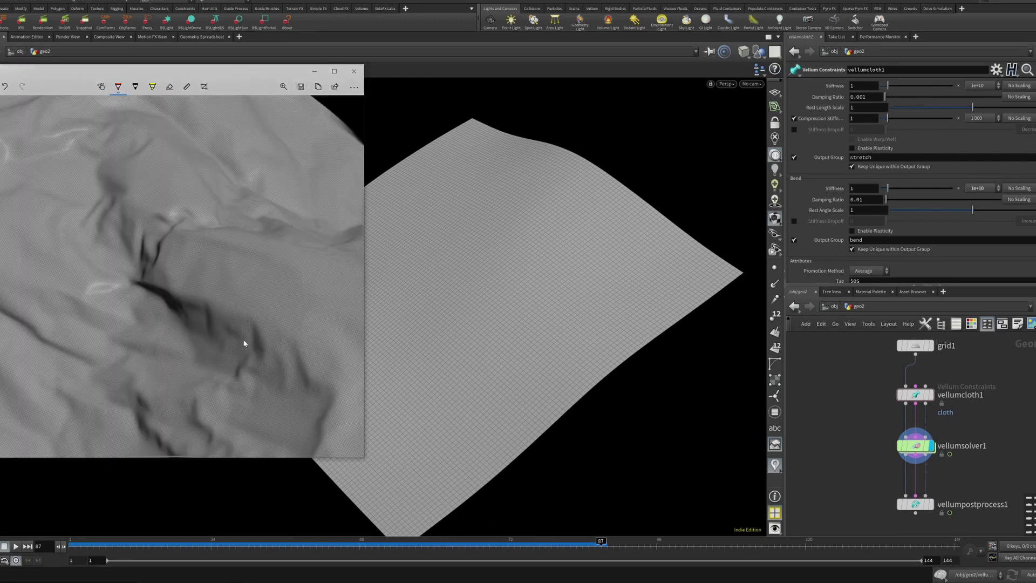
click(284, 87)
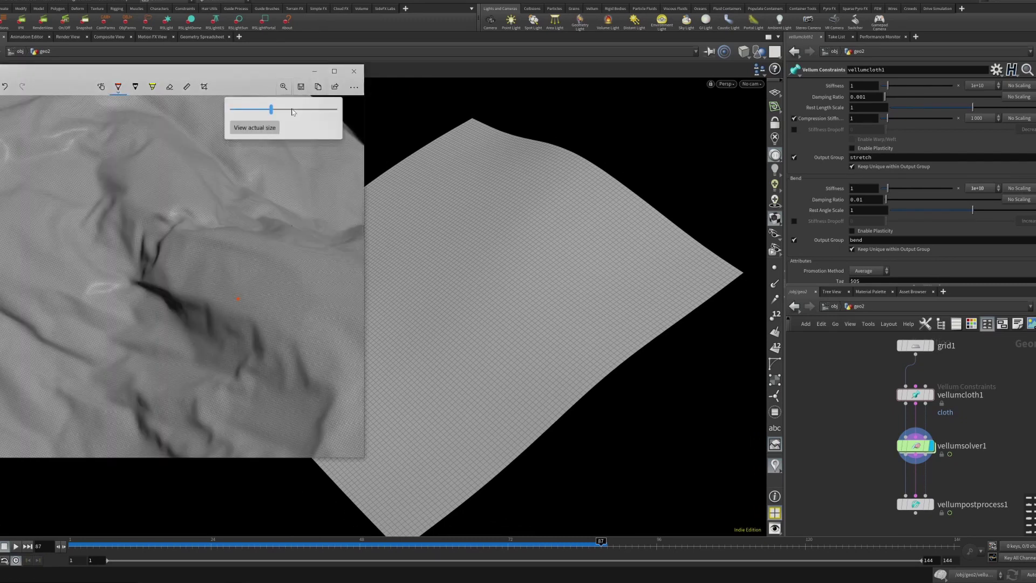
drag(273, 110, 237, 110)
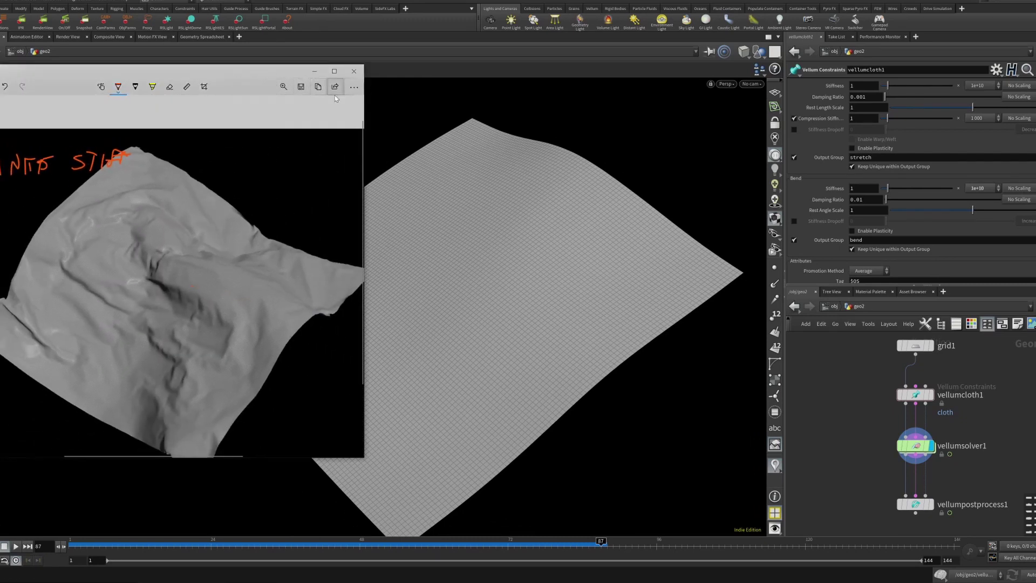
drag(268, 79, 348, 81)
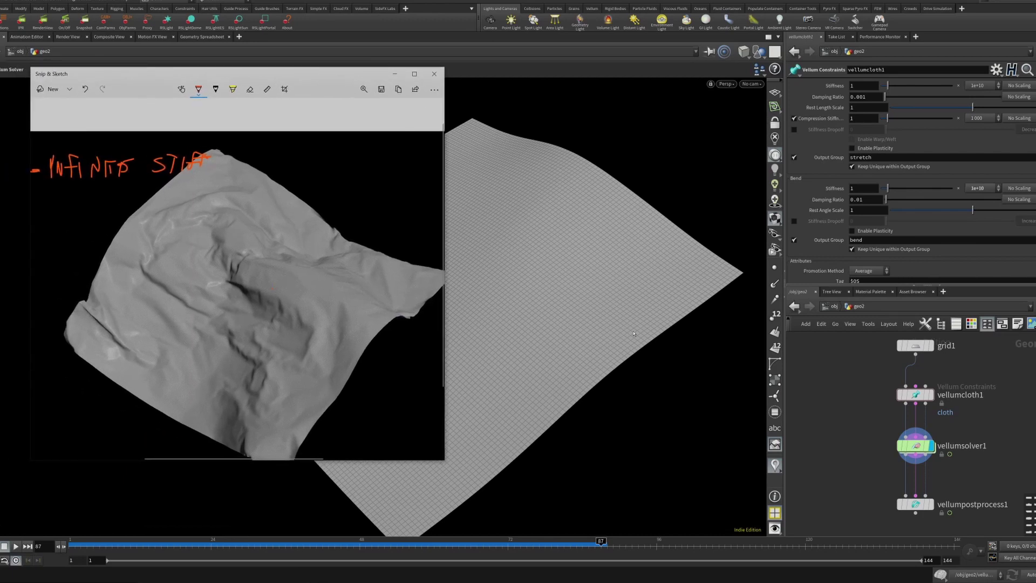
mouse_move(342, 76)
mouse_down()
mouse_move(129, 78)
mouse_move(168, 80)
mouse_move(228, 11)
mouse_move(309, 70)
mouse_move(356, 70)
mouse_move(298, 76)
mouse_move(269, 57)
mouse_move(201, 64)
mouse_move(275, 78)
mouse_up()
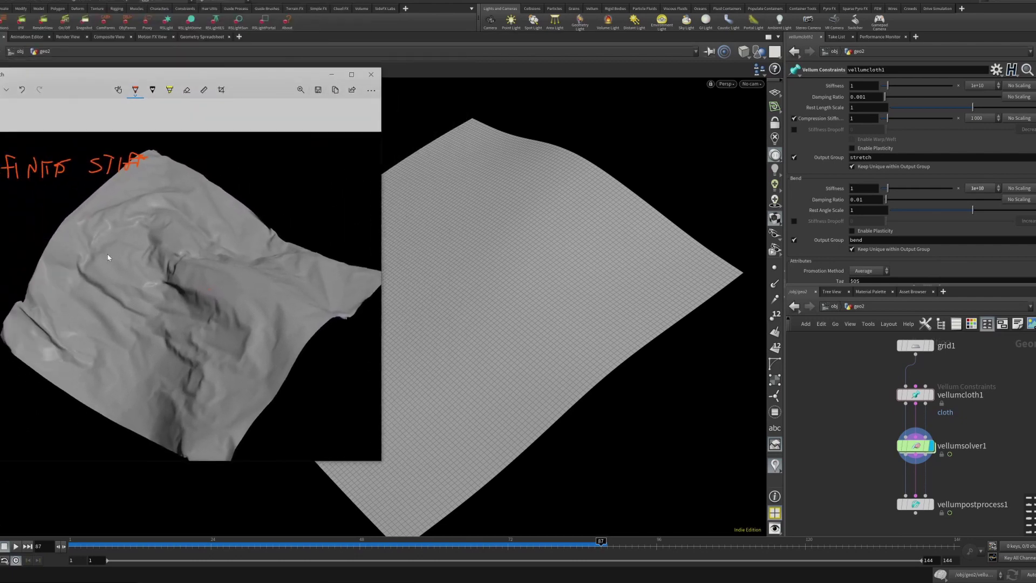
click(835, 436)
Move the grid1 node farther up and away from vellumcloth1 in the network
middle_drag(877, 395, 938, 383)
click(962, 384)
middle_drag(926, 422, 884, 467)
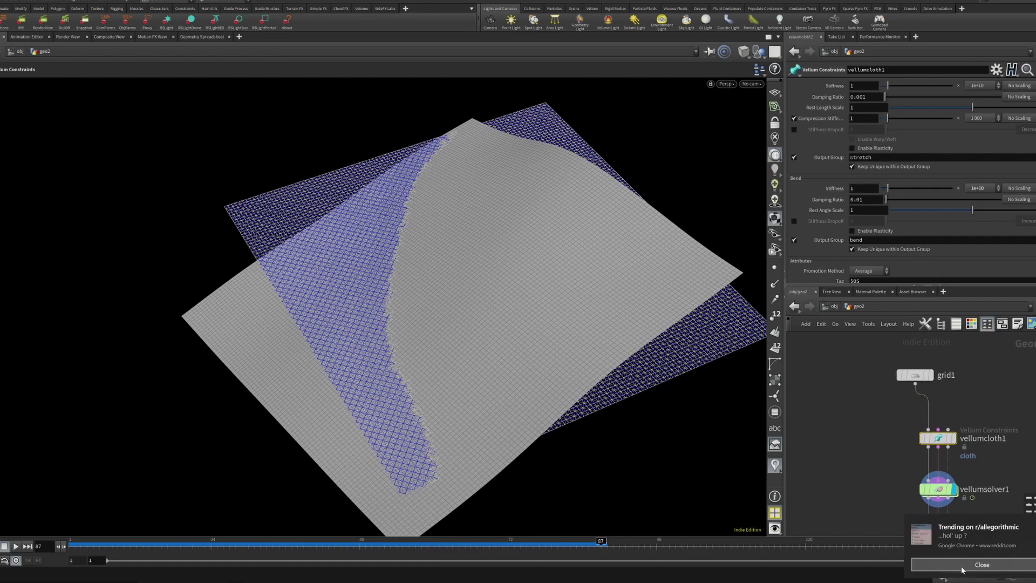
click(878, 436)
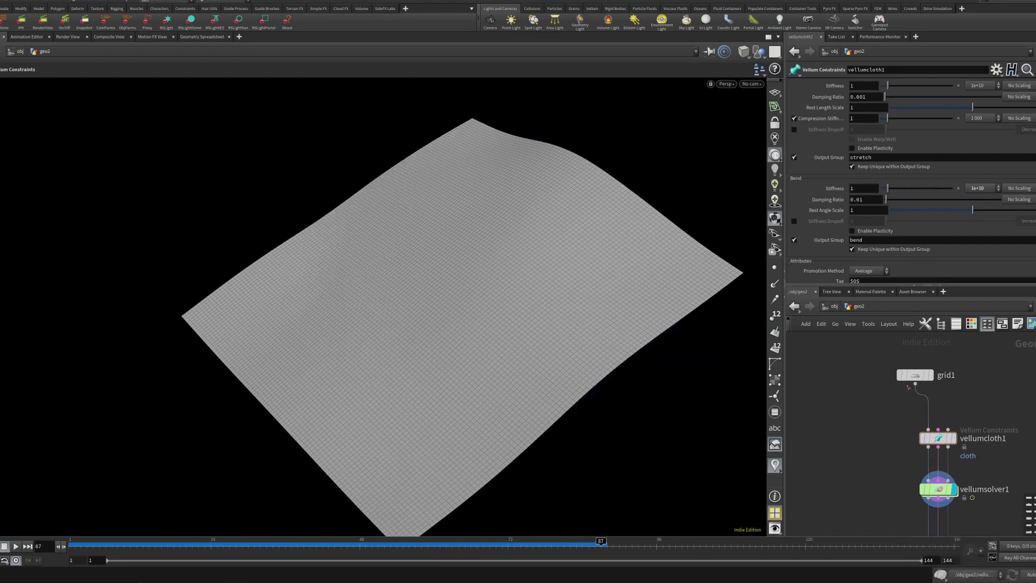
middle_drag(889, 428, 933, 415)
drag(932, 369, 916, 352)
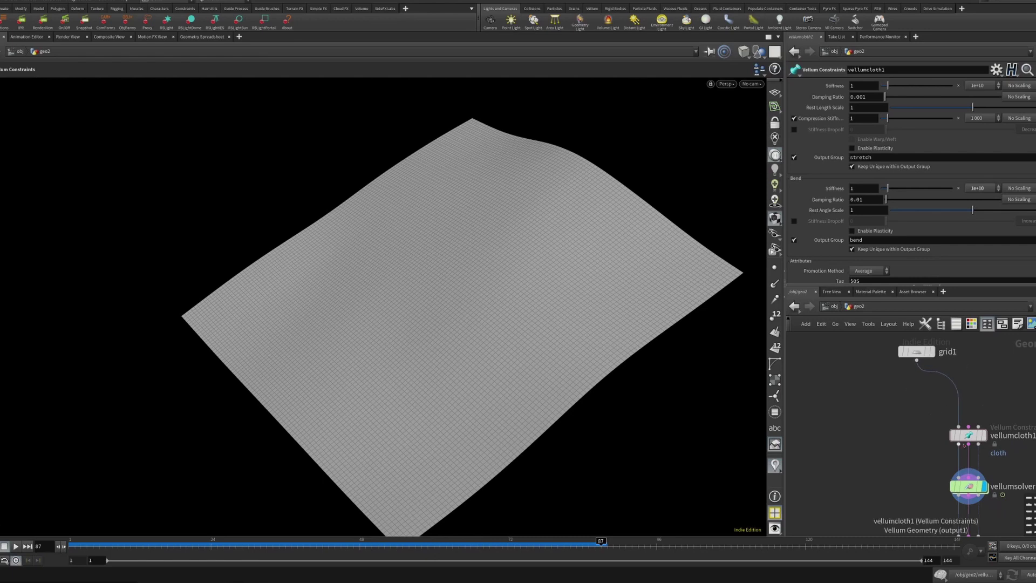
middle_drag(897, 469, 867, 448)
Return to the first frame and set the bend stiffness scaling of vellumcloth1 to Scale by Attribute
click(917, 486)
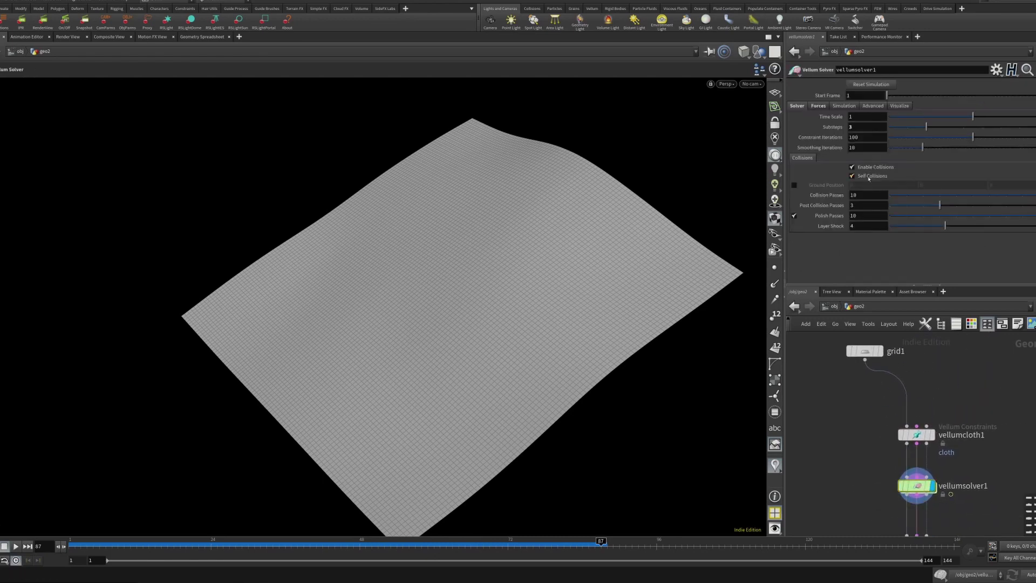
click(916, 434)
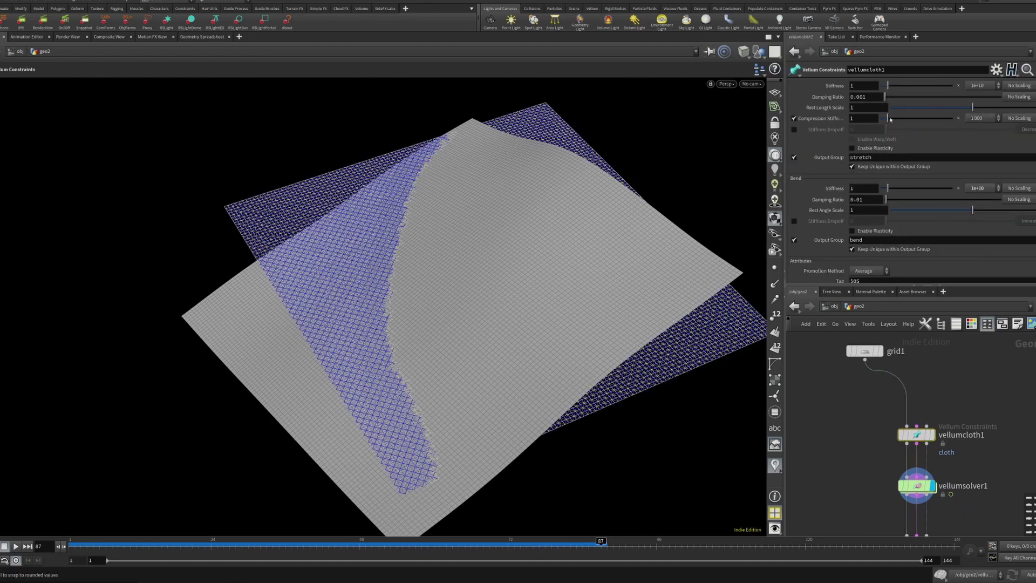
key(ctrl+Up)
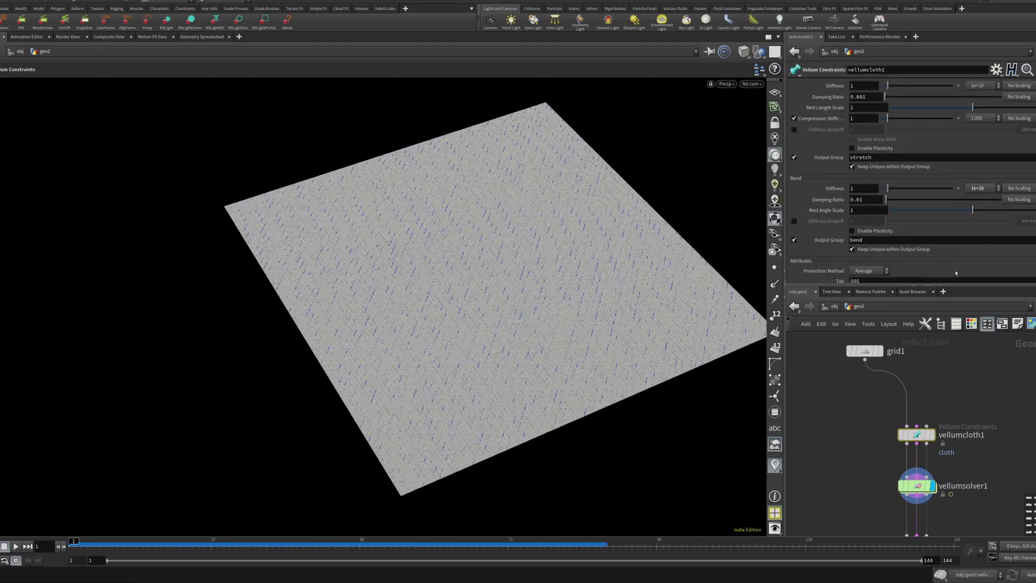
scroll(964, 184, down, 1)
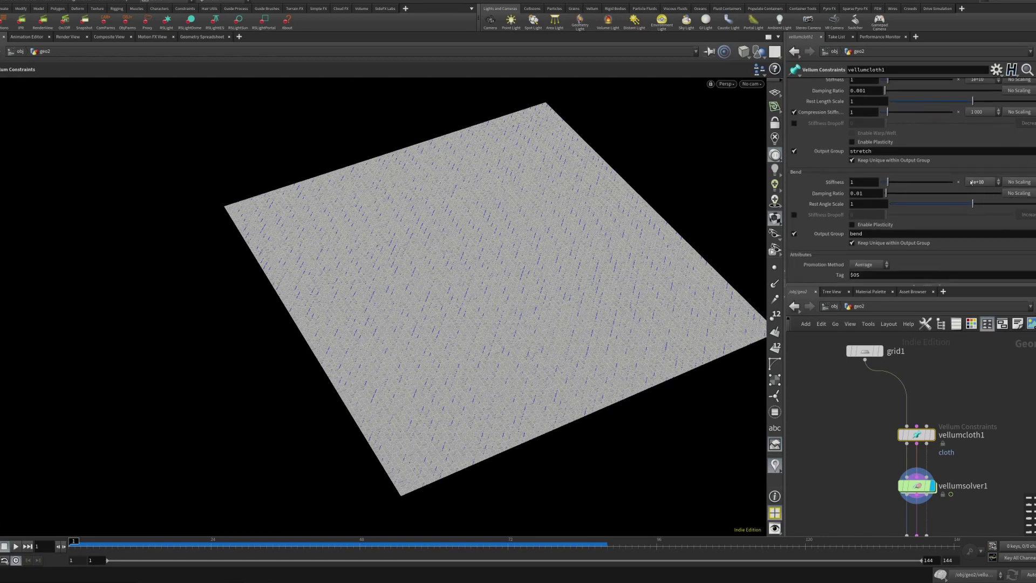
click(1021, 184)
click(1020, 201)
Set the bend stiffness multiplier of vellumcloth1 to 0.001
click(975, 184)
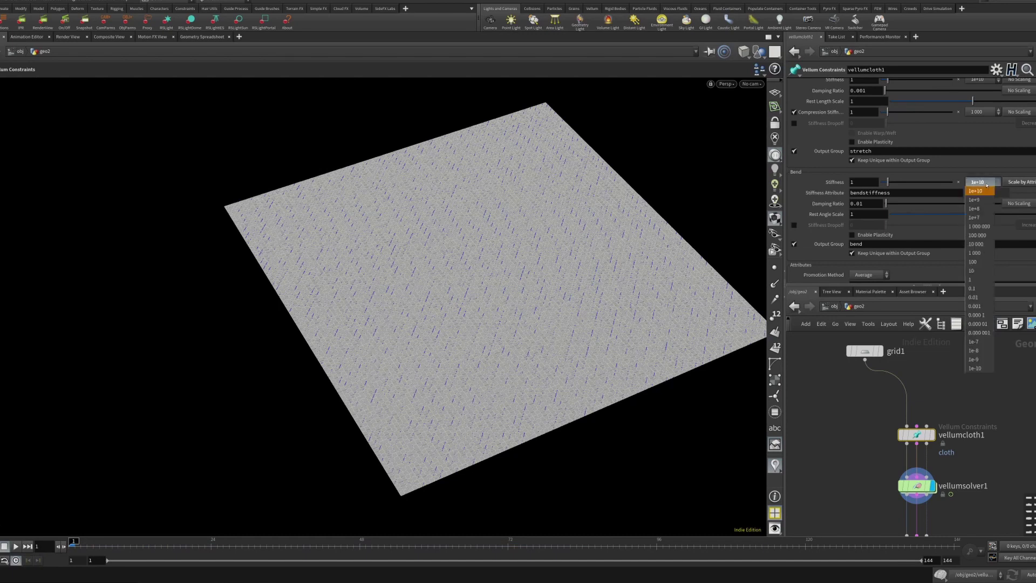
click(986, 315)
click(997, 182)
click(986, 304)
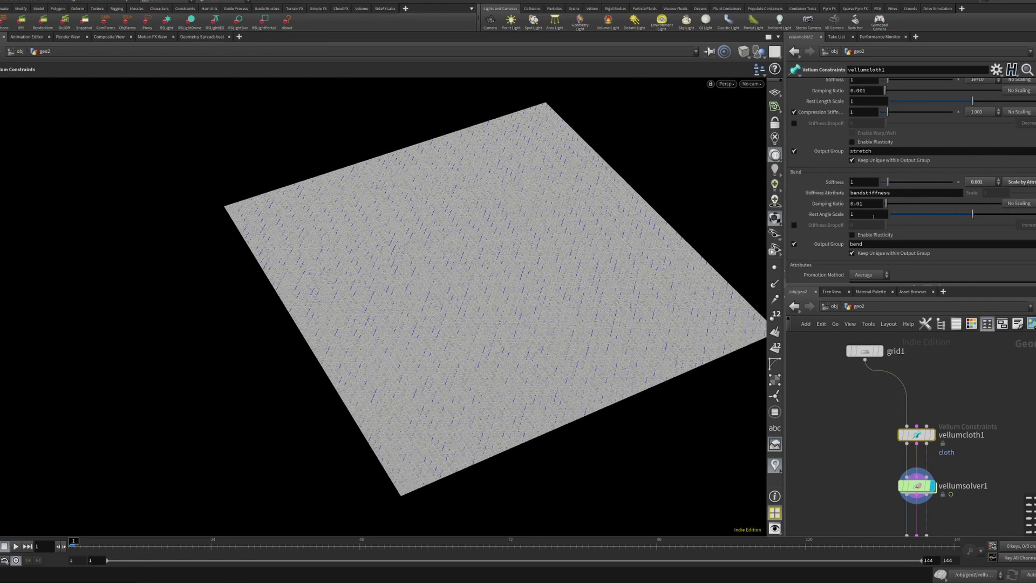
Make room below grid1 and insert an Attribute Paint node on the wire between grid1 and vellumcloth1
middle_drag(850, 396, 849, 423)
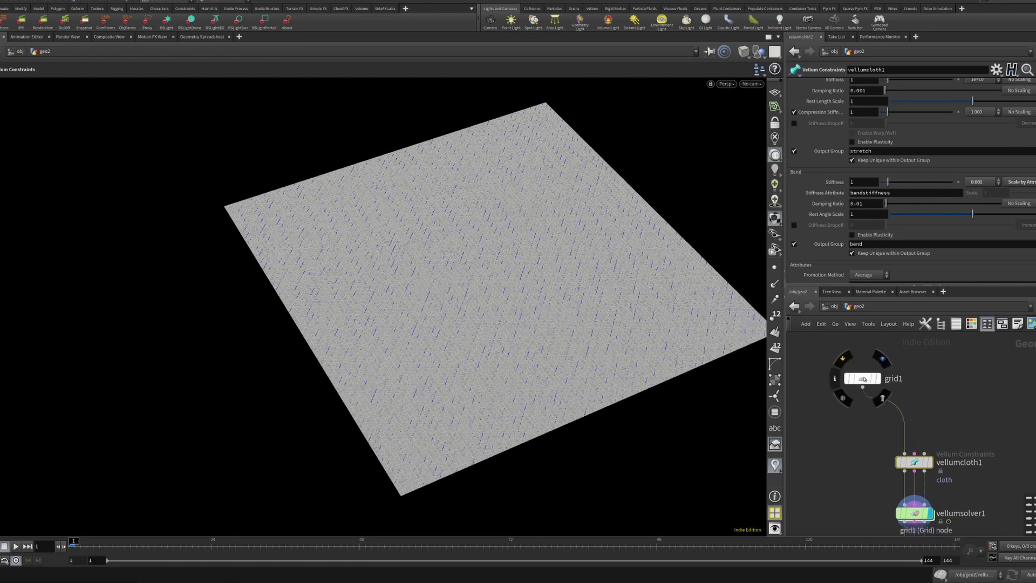
drag(863, 379, 862, 350)
click(939, 393)
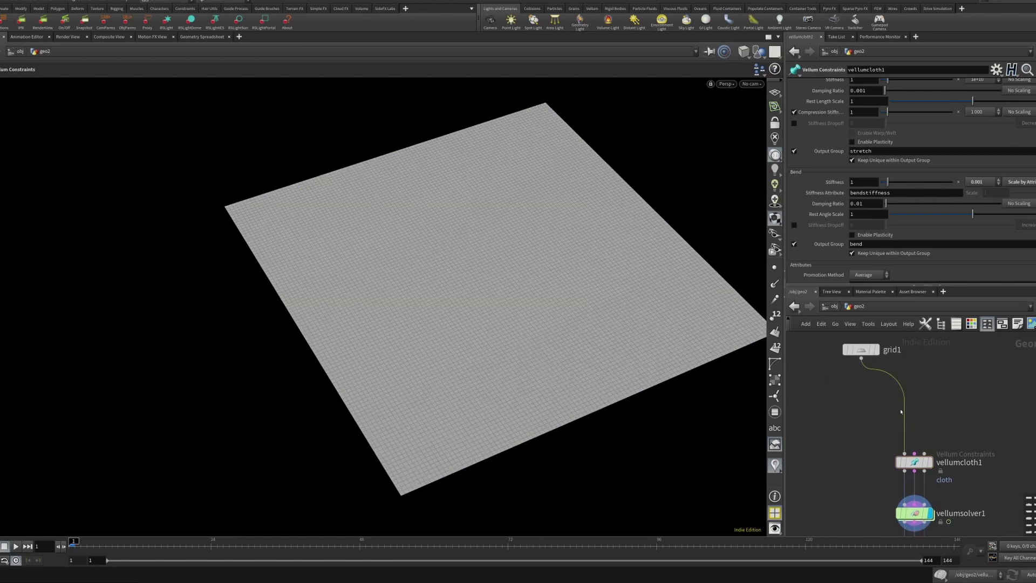
key(Tab)
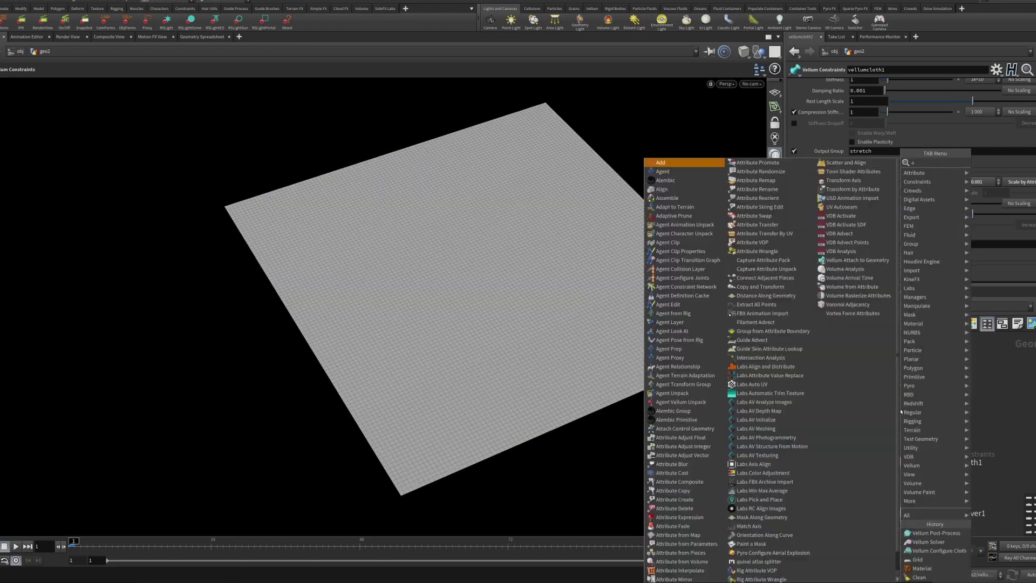
text(attr)
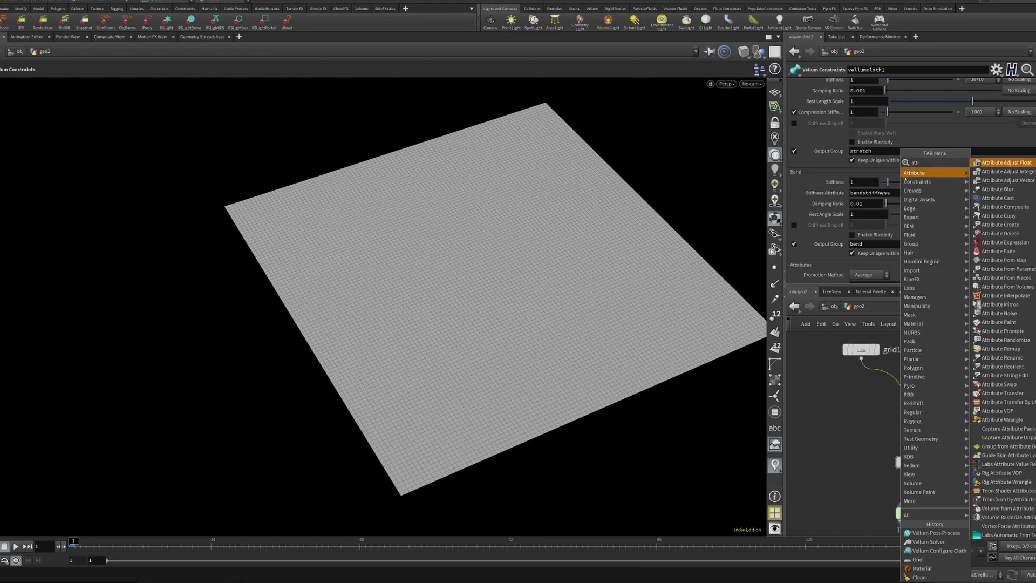
text(p)
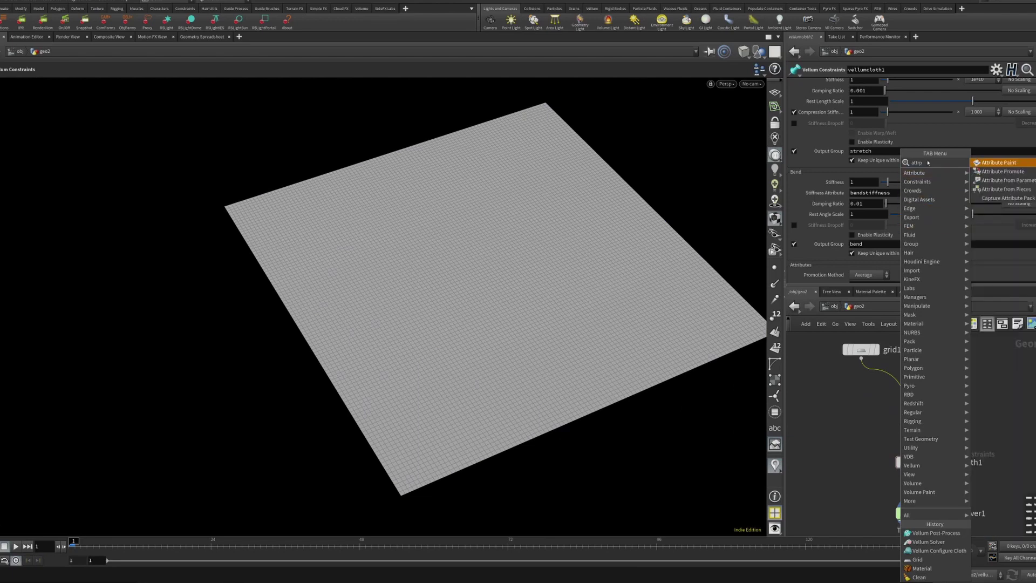
click(998, 163)
click(914, 417)
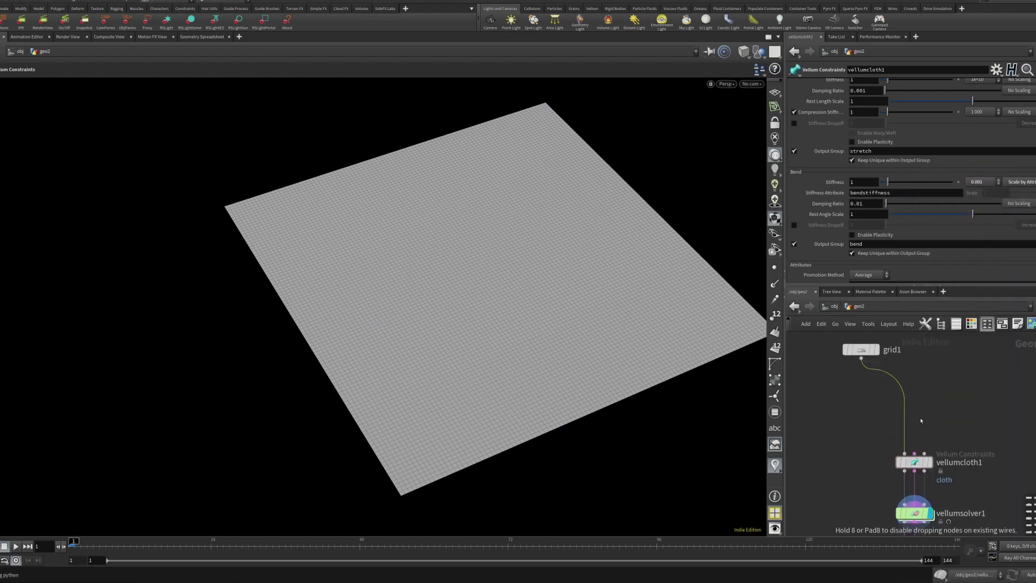
drag(914, 417, 897, 416)
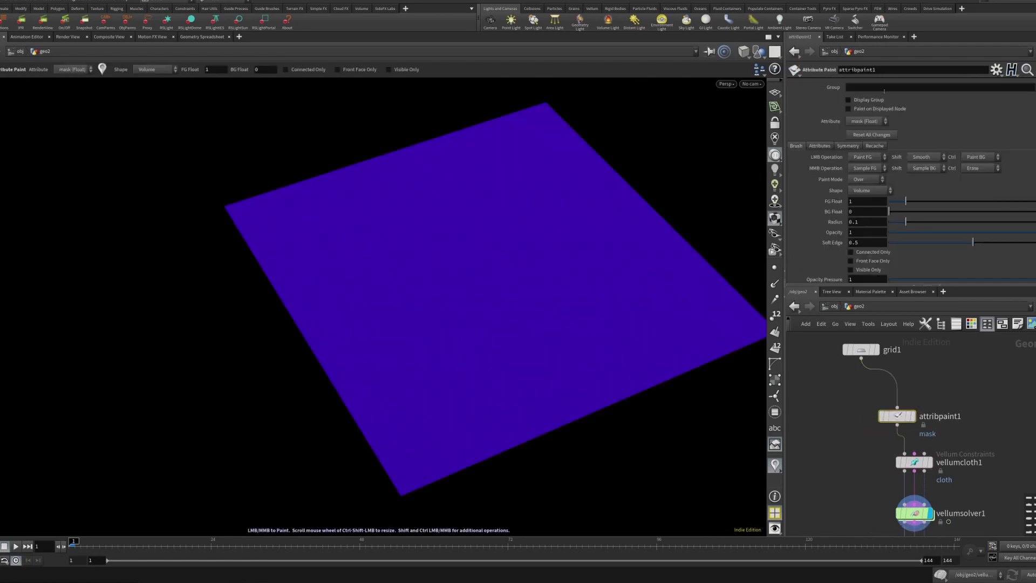
Name the painted attribute of attribpaint1 bendstiffness
scroll(828, 162, down, 1)
scroll(828, 162, up, 1)
click(819, 146)
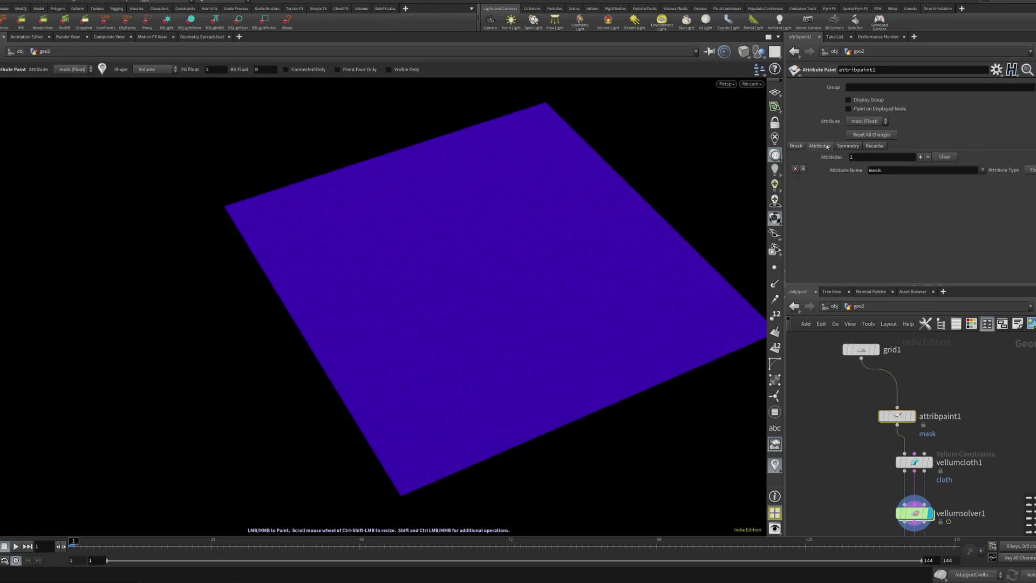
double_click(875, 169)
text(bendstiffness)
key(Return)
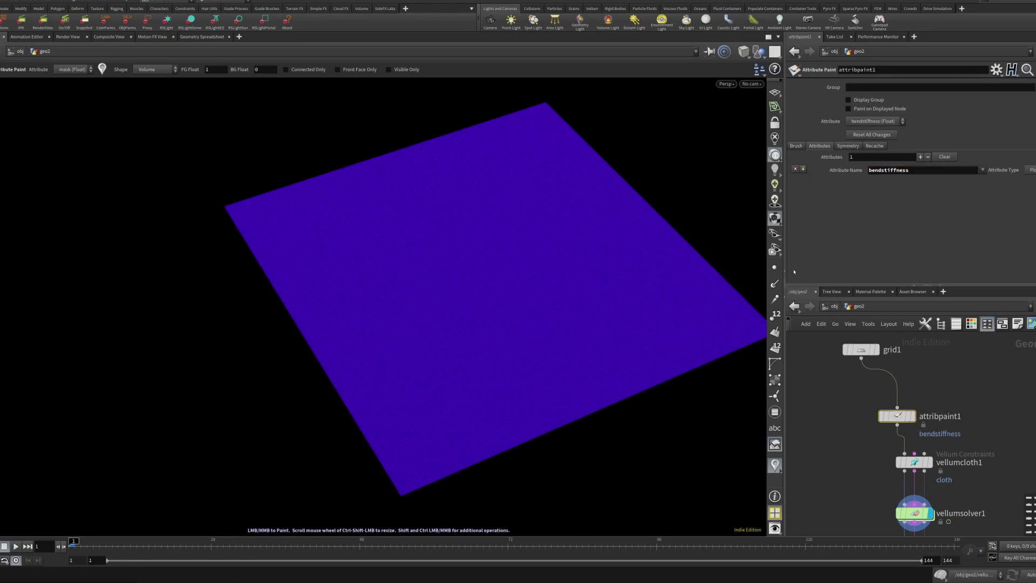
Paint bendstiffness with a foreground value of 1 over both sides of the grid, leaving a diagonal band between them unpainted
middle_drag(853, 407, 879, 419)
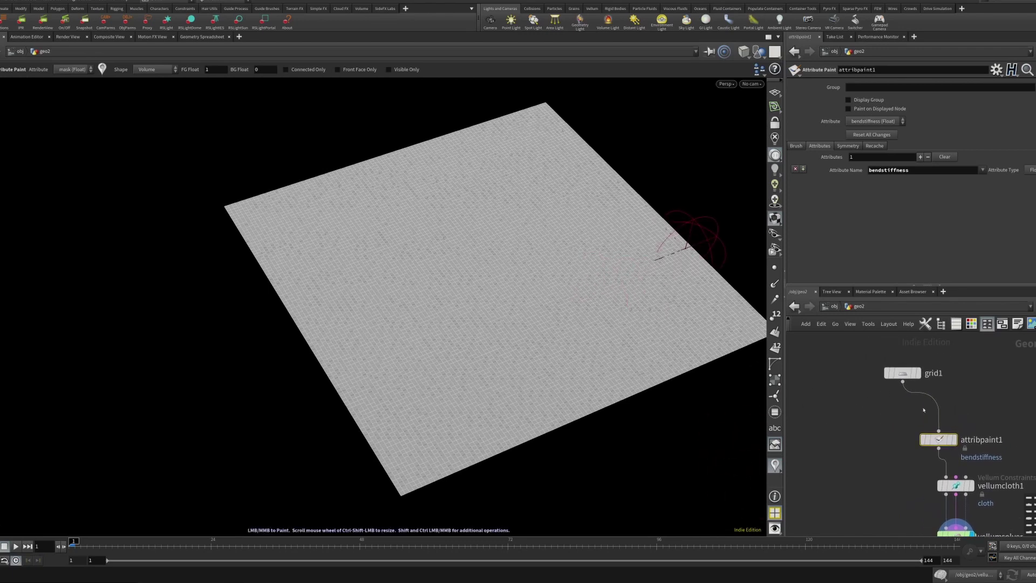
drag(688, 242, 644, 323)
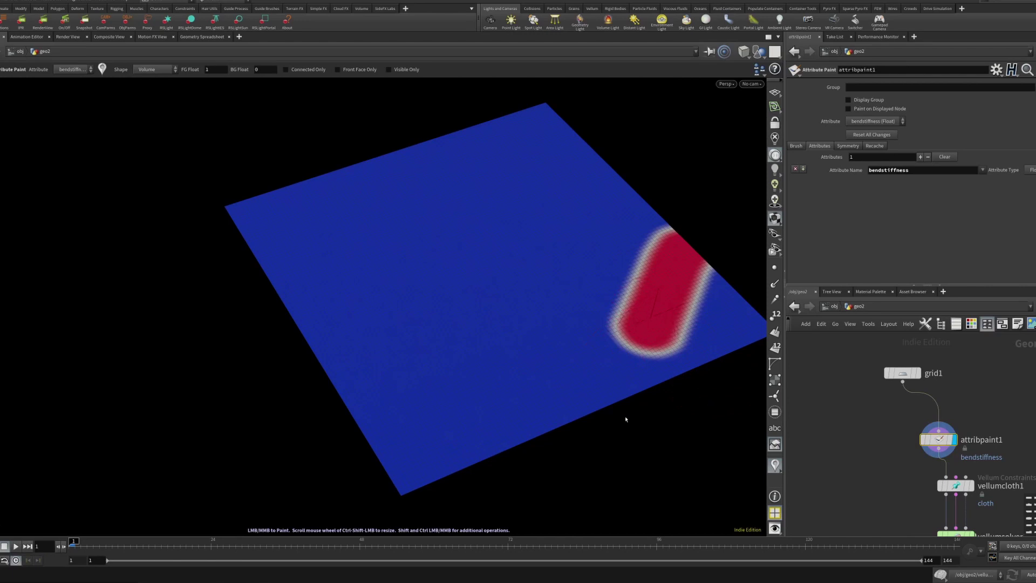
drag(626, 419, 600, 317)
mouse_move(573, 141)
mouse_down()
mouse_move(511, 267)
mouse_move(453, 488)
mouse_up()
drag(404, 151, 310, 334)
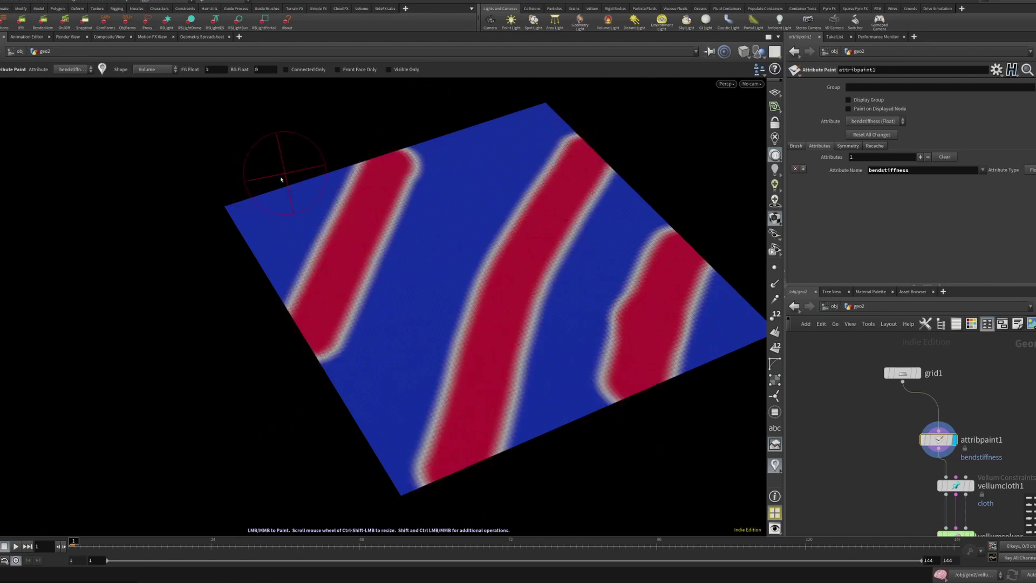
mouse_move(262, 178)
mouse_down()
mouse_move(232, 208)
mouse_move(281, 311)
mouse_up()
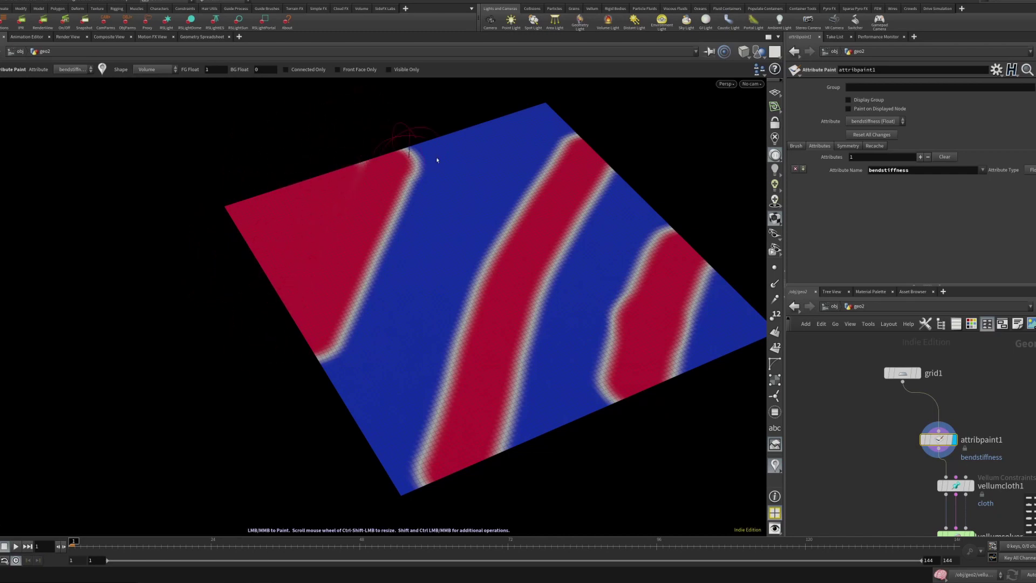
mouse_move(615, 237)
mouse_down()
mouse_move(585, 190)
mouse_move(656, 215)
mouse_move(574, 235)
mouse_move(557, 375)
mouse_move(567, 423)
mouse_move(677, 317)
mouse_move(755, 330)
mouse_up()
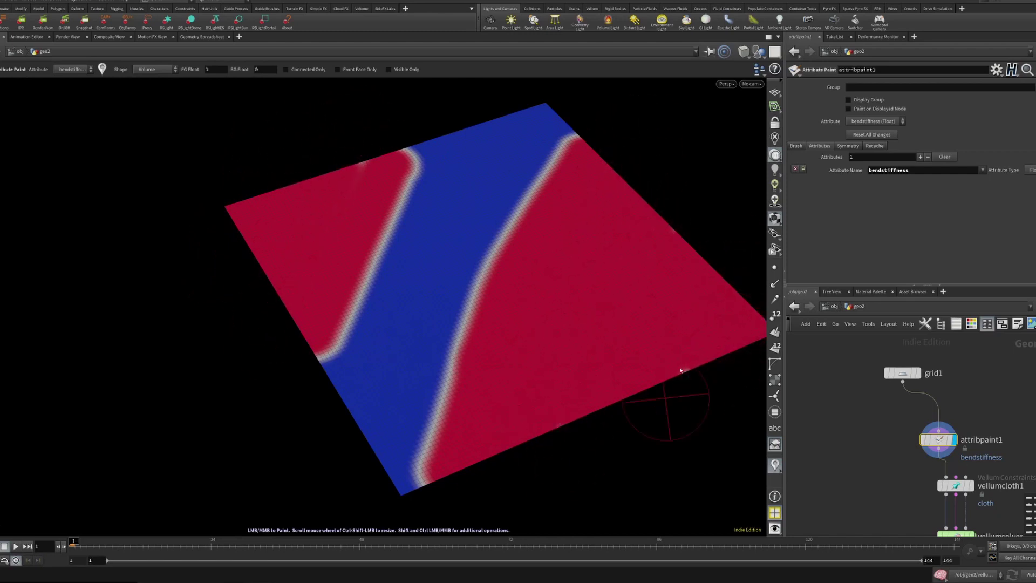
key(Escape)
drag(645, 461, 641, 414)
middle_drag(642, 415, 646, 439)
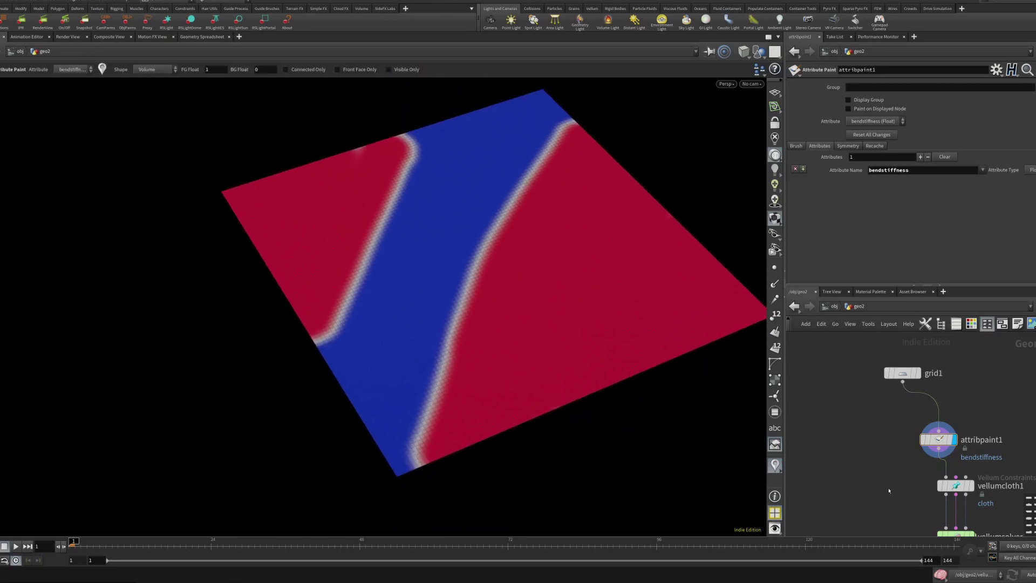
Display vellumsolver1 and visualize its bendstiffness point attribute from the node info
middle_drag(890, 486, 844, 344)
click(911, 394)
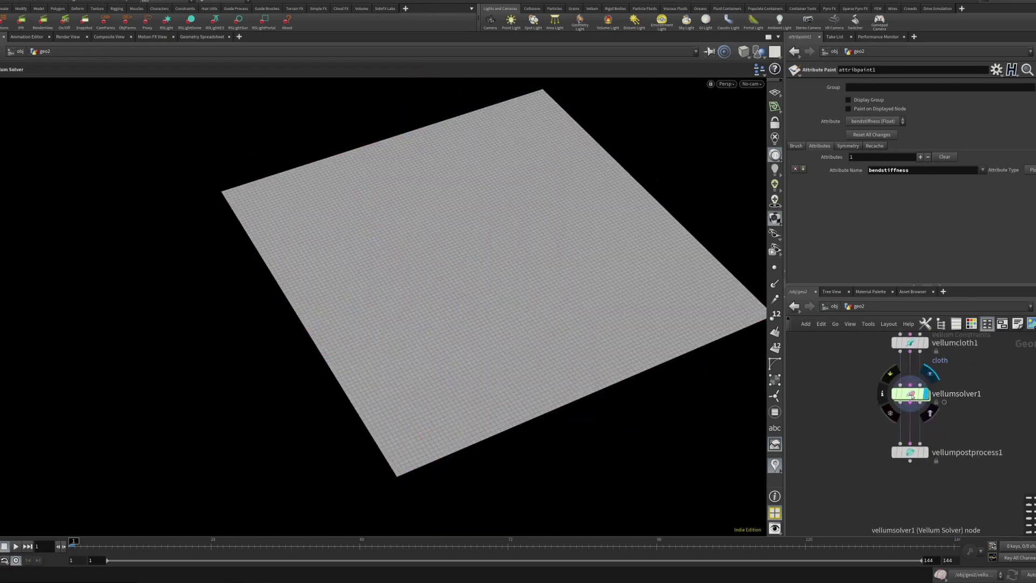
middle_click(912, 394)
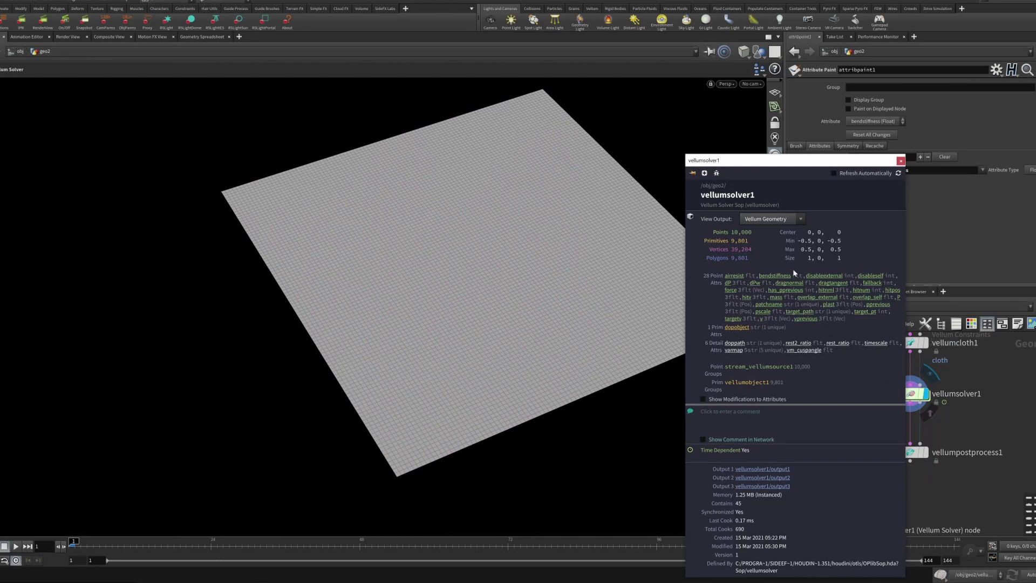
click(774, 276)
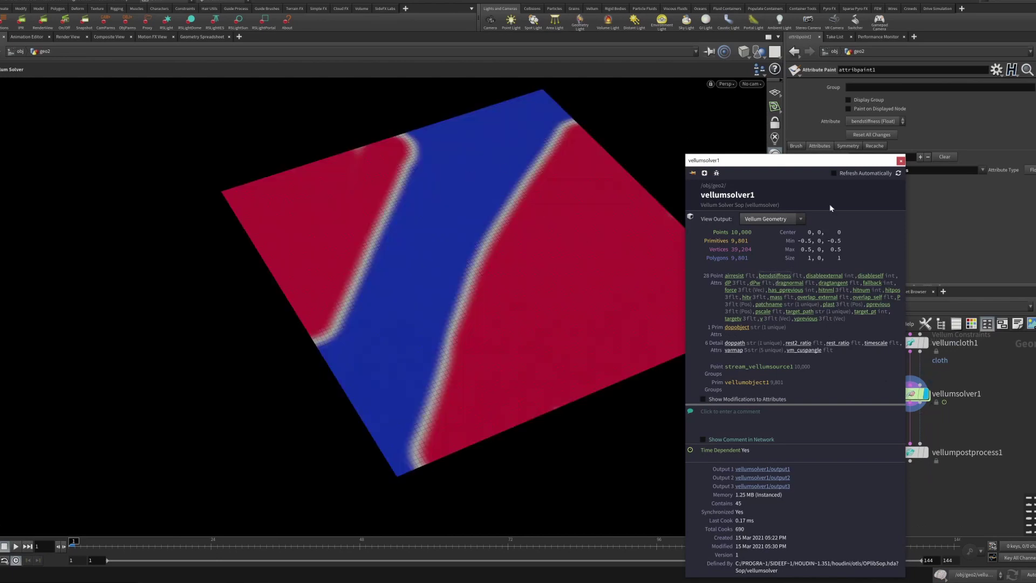
click(901, 161)
Turn on the Bend Marker visualizer and examine the bendstiffness values along the edges of the painted areas
click(775, 465)
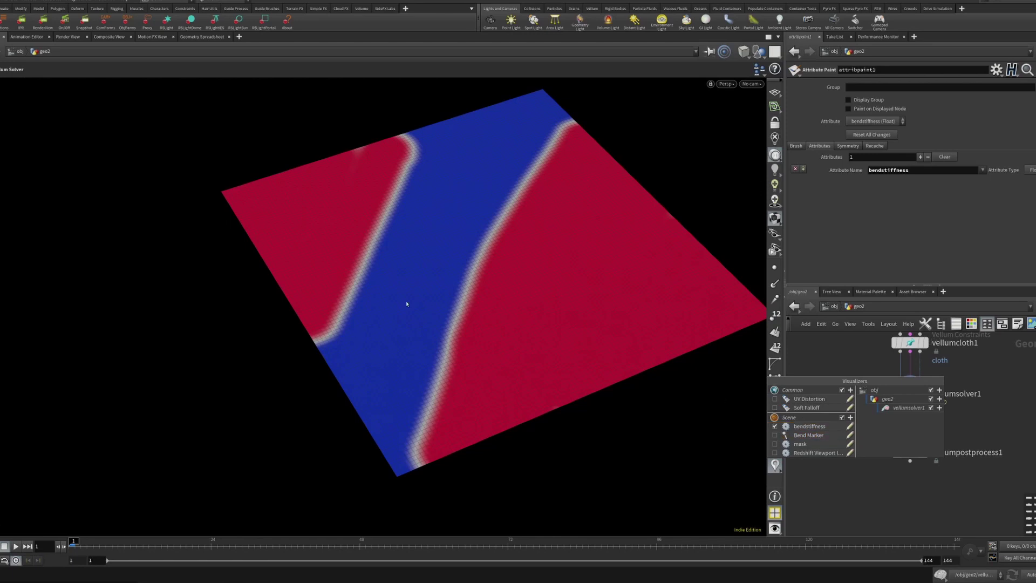
click(775, 434)
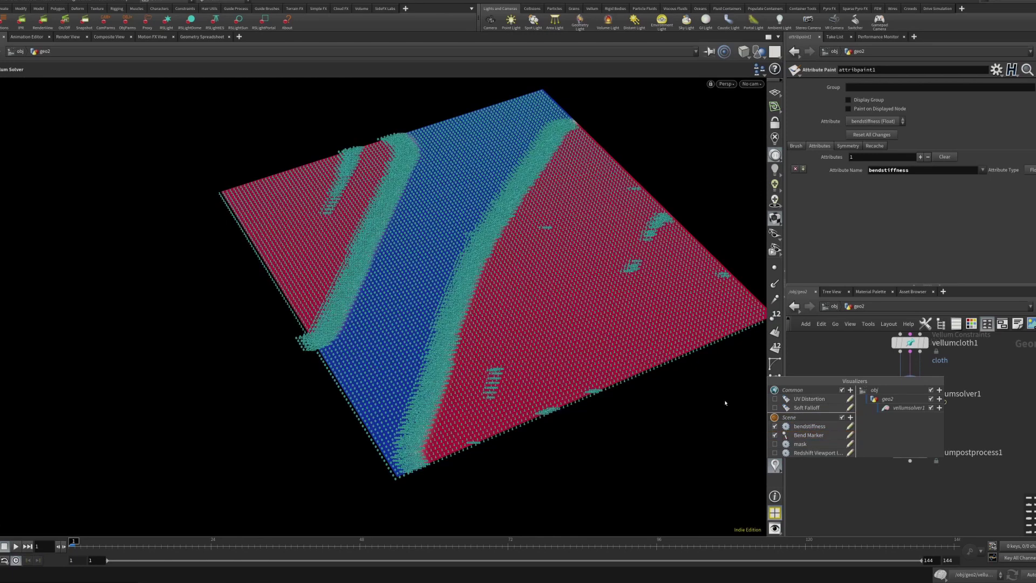
alt+right_drag(416, 291, 529, 174)
scroll(482, 290, up, 4)
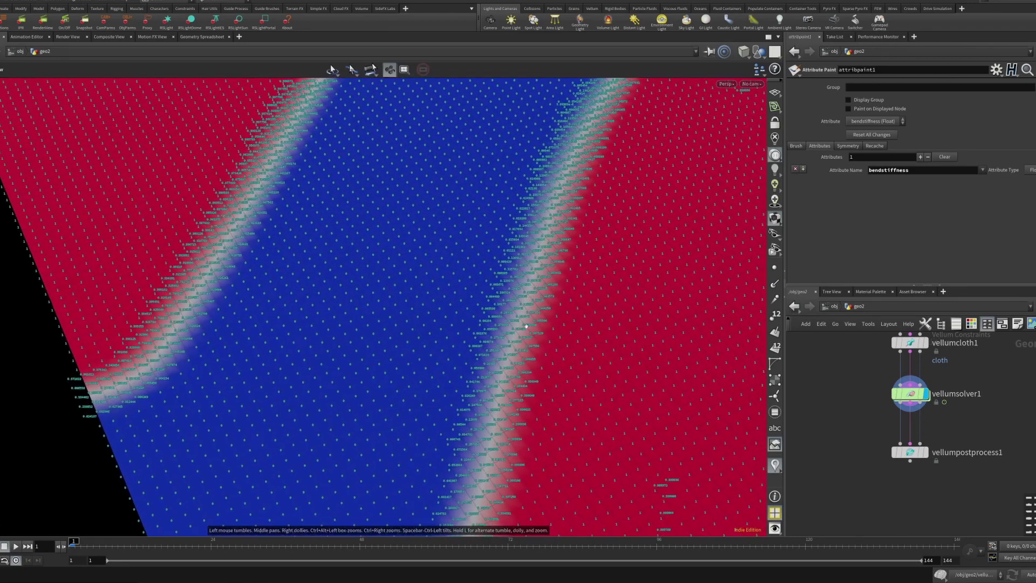
scroll(521, 326, up, 5)
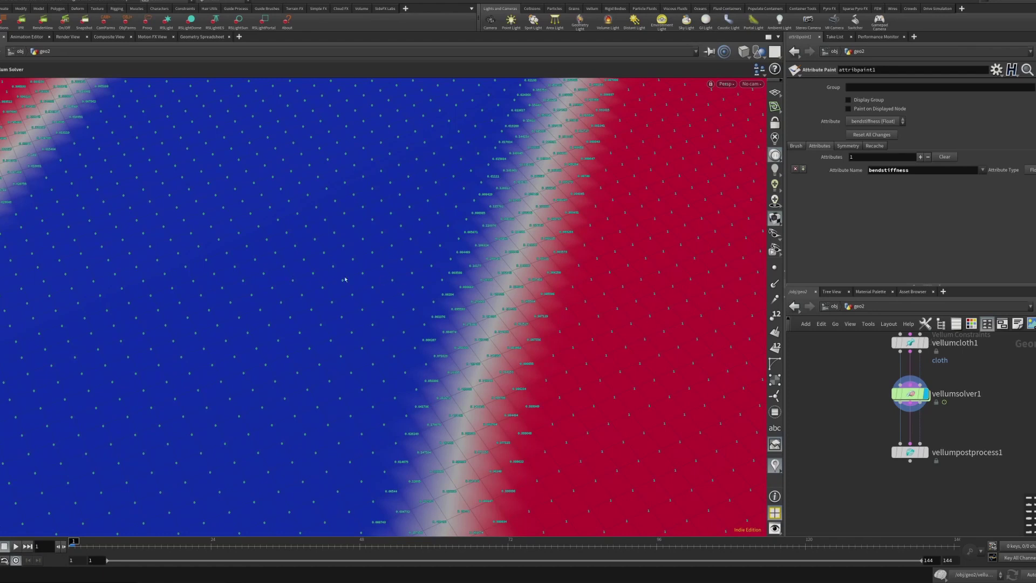
scroll(378, 280, down, 3)
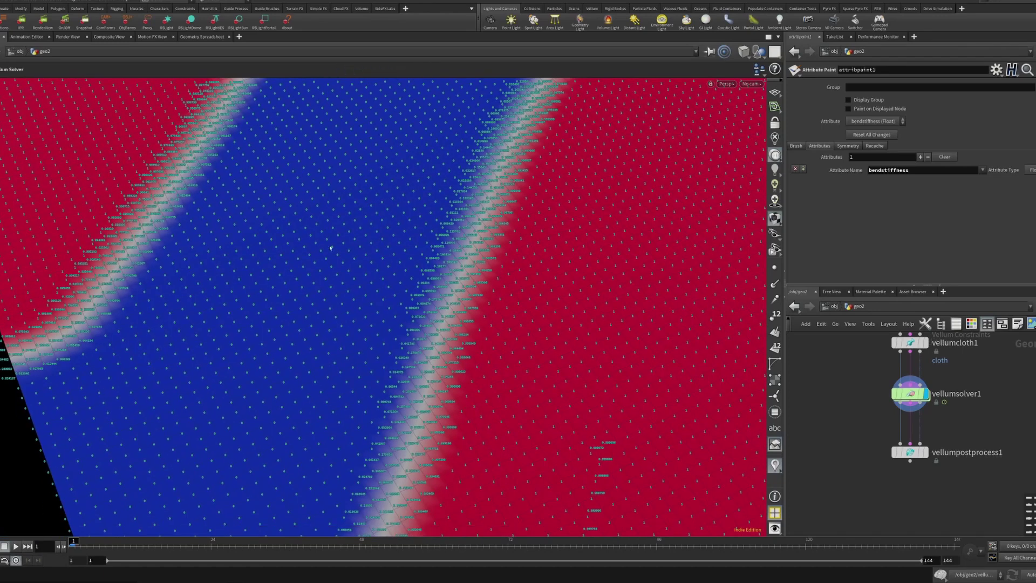
drag(325, 248, 537, 266)
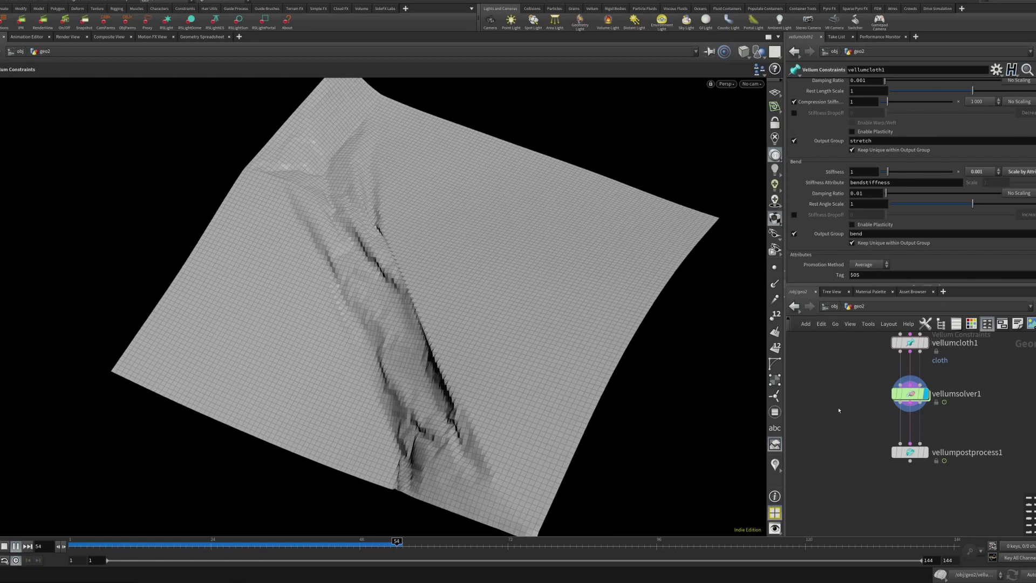
Stop the simulation at frame 56, show the visualizers on the cloth and turn off the Bend Marker visualizer
key(Escape)
drag(403, 360, 592, 296)
click(775, 465)
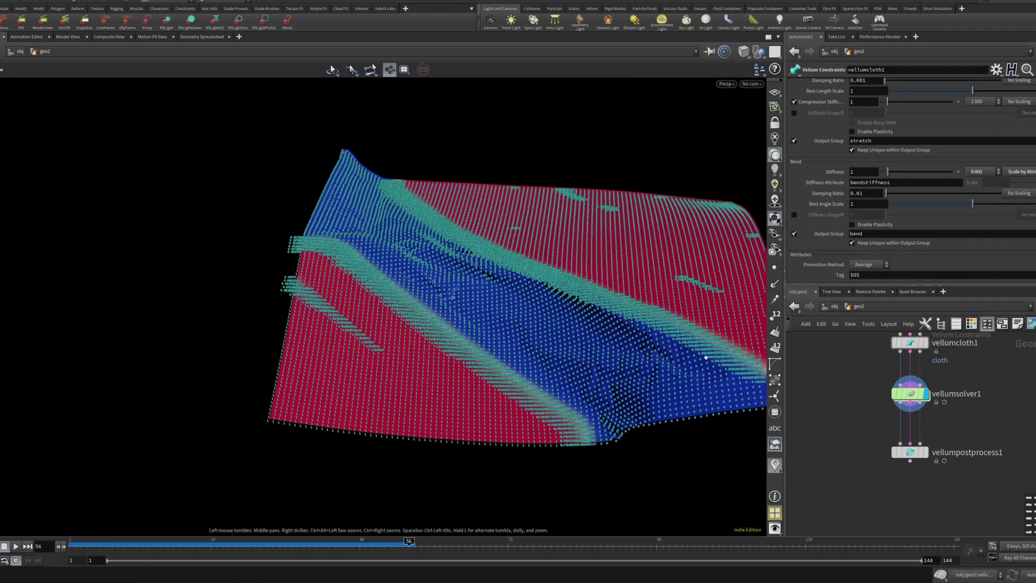
right_click(775, 465)
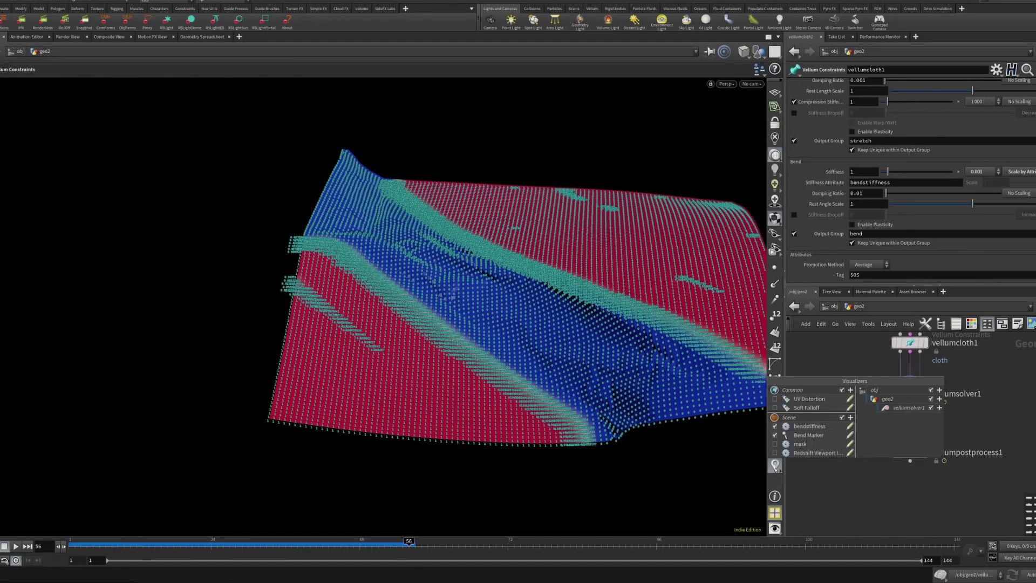
click(775, 435)
Compare the cloth's wrinkles with the bendstiffness colours, and hide the visualizers to inspect the folds in the unpainted band
drag(566, 379, 563, 336)
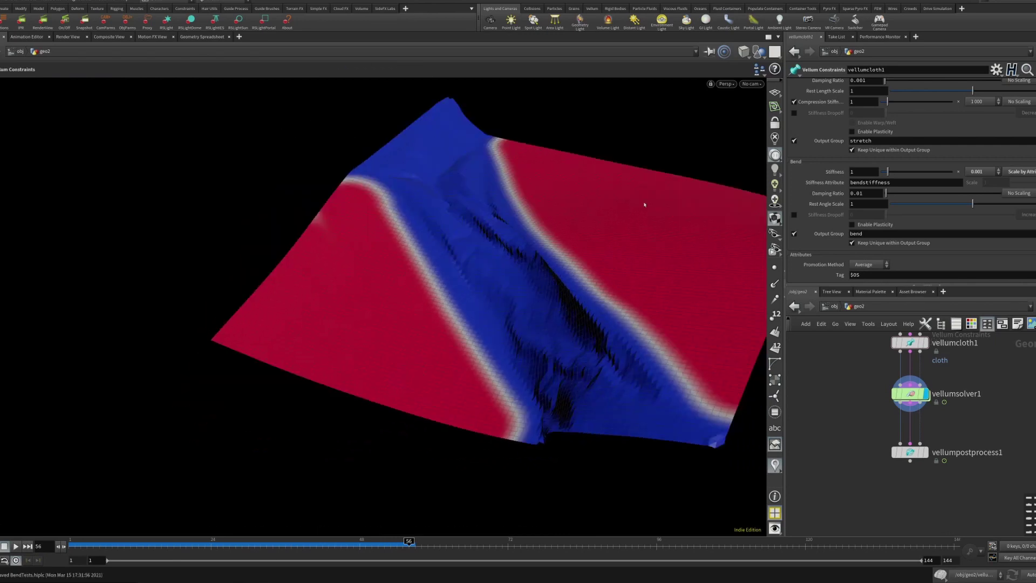
drag(689, 217, 578, 283)
click(774, 466)
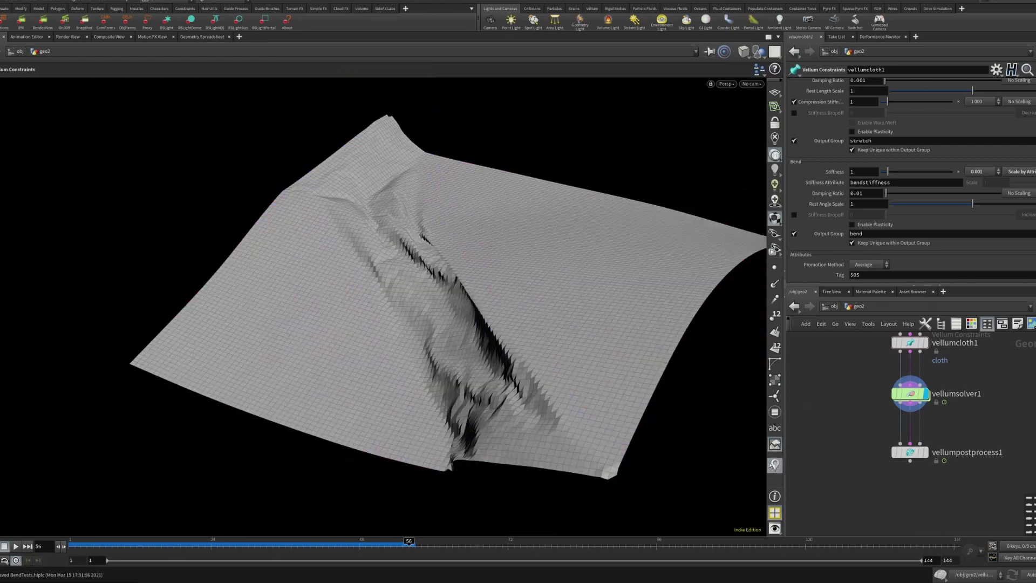
right_drag(685, 216, 571, 340)
drag(571, 340, 620, 284)
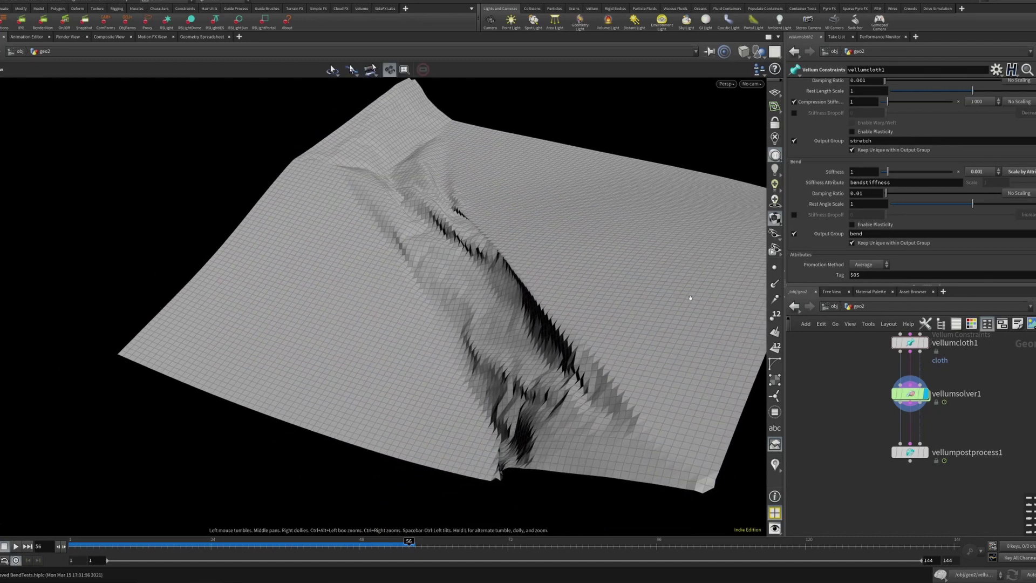
drag(660, 315, 707, 226)
drag(610, 353, 475, 329)
Return to the first frame, display attribpaint1 and move it aside in the network
key(ctrl+Up)
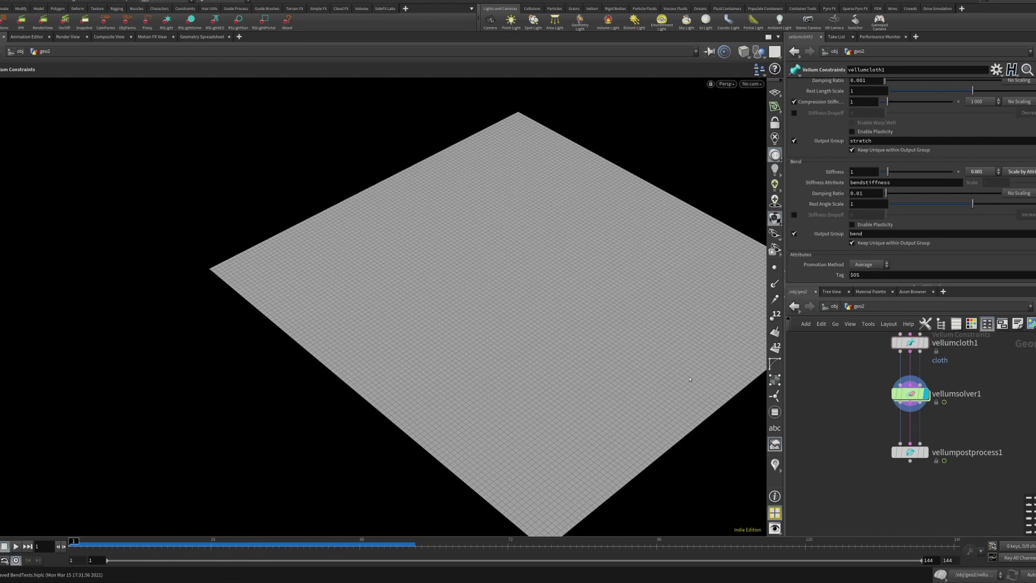
drag(622, 248, 433, 289)
right_drag(413, 283, 446, 252)
drag(446, 252, 434, 268)
right_drag(435, 268, 451, 245)
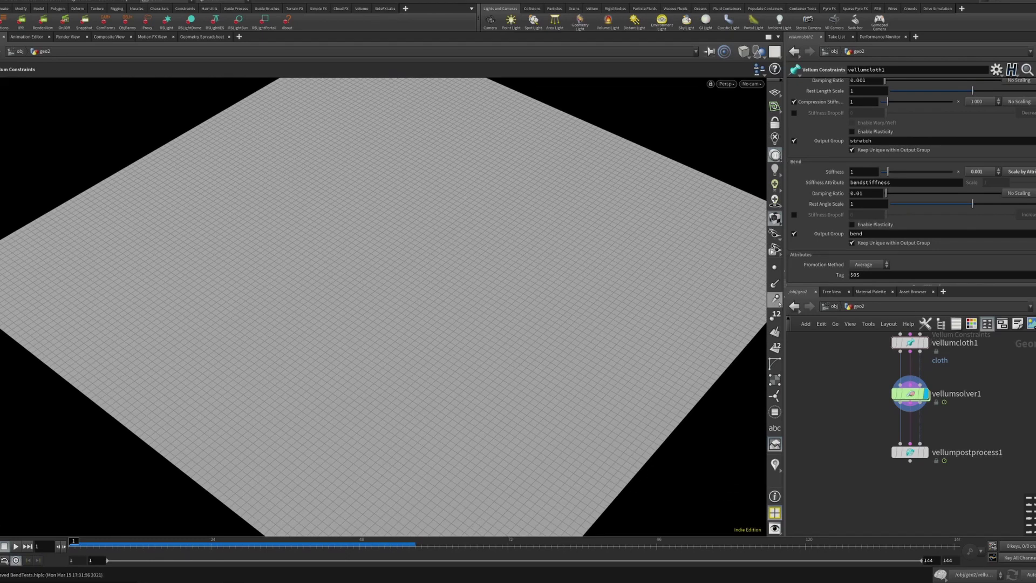
drag(570, 334, 529, 332)
middle_drag(861, 376, 907, 465)
click(955, 371)
click(975, 351)
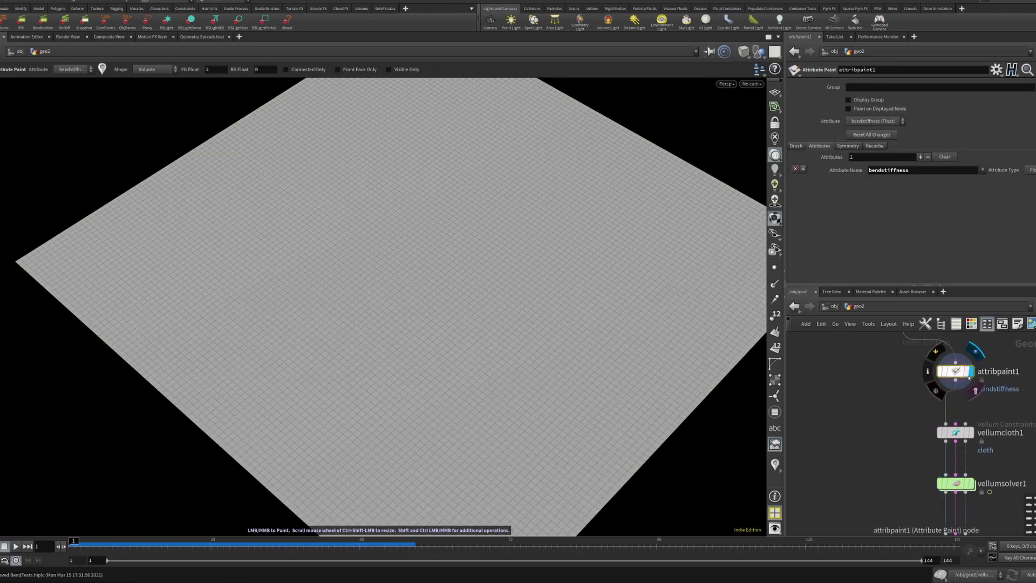
drag(955, 372, 980, 370)
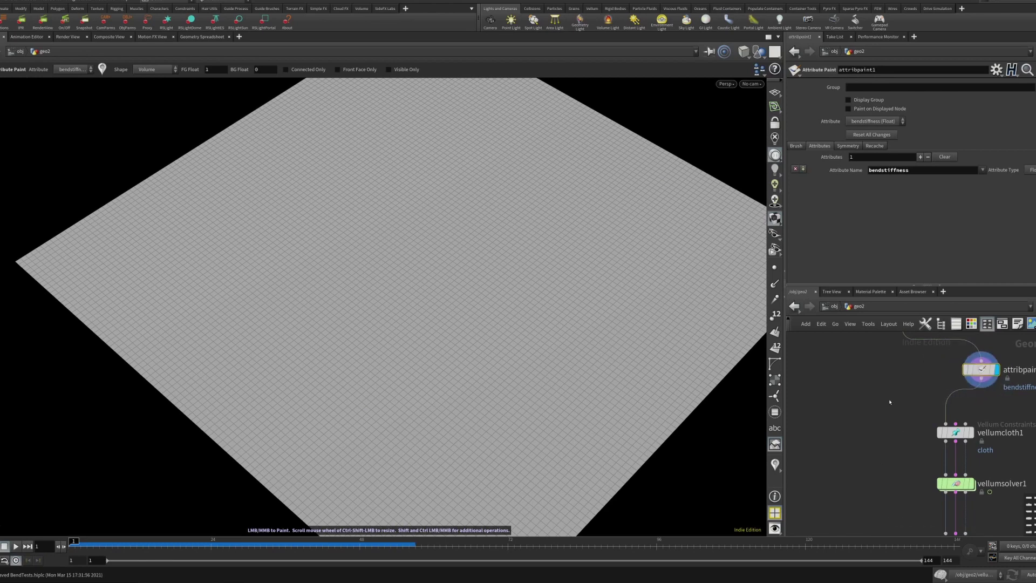
Add a Point VOP node beside attribpaint1 and wire it between grid1 and vellumcloth1 in place of attribpaint1
key(Tab)
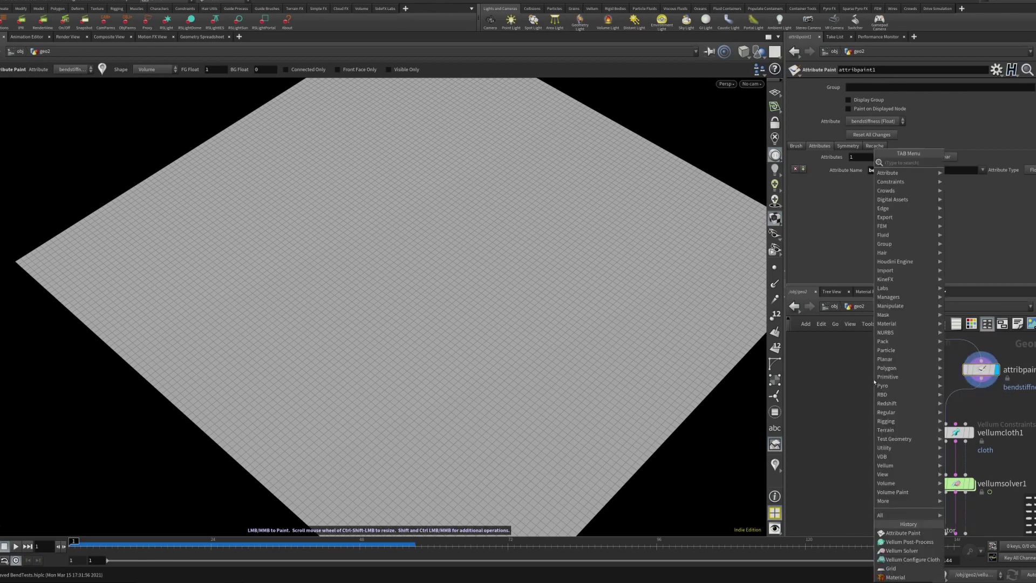
text(h)
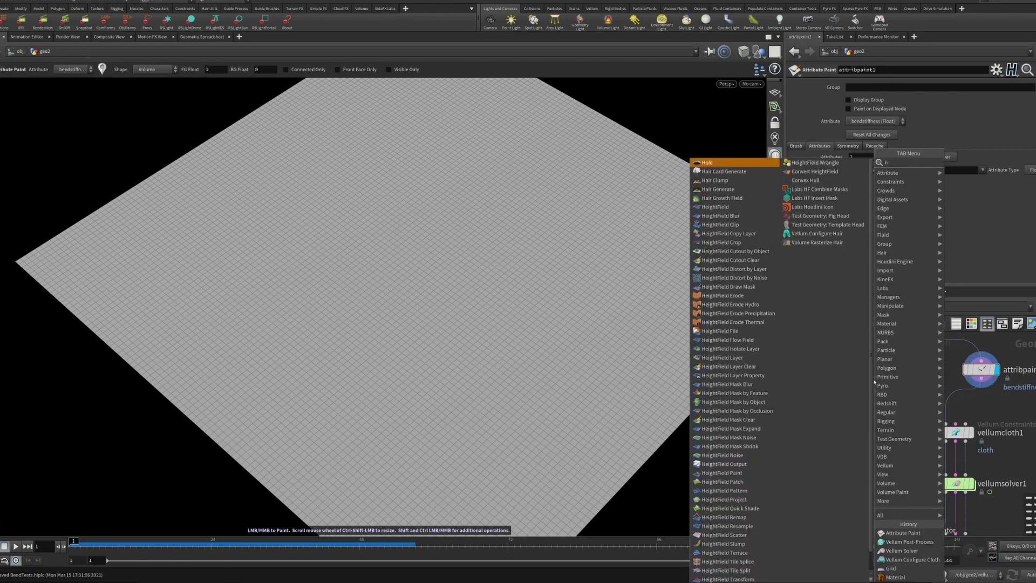
key(BackSpace)
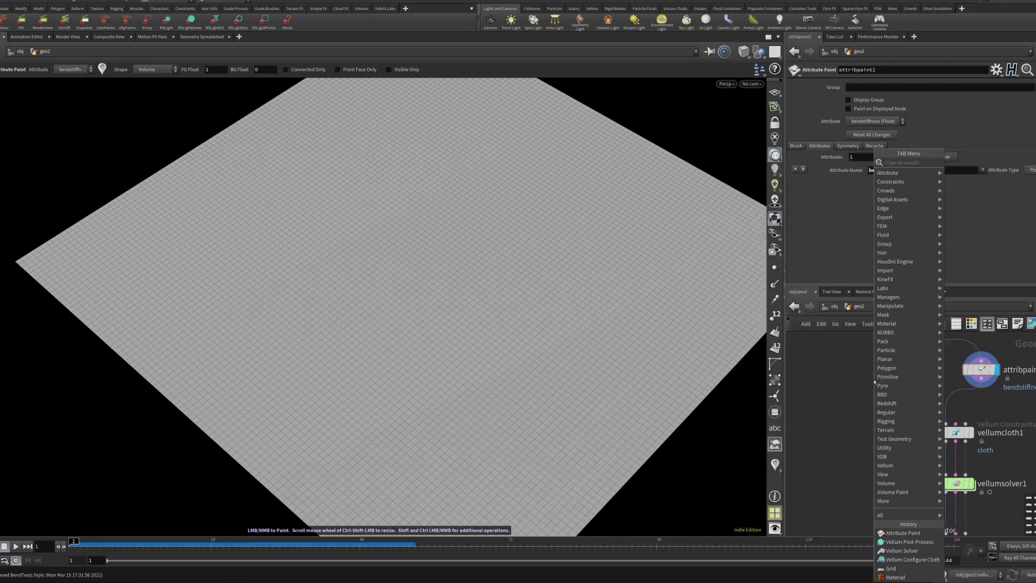
text(pin)
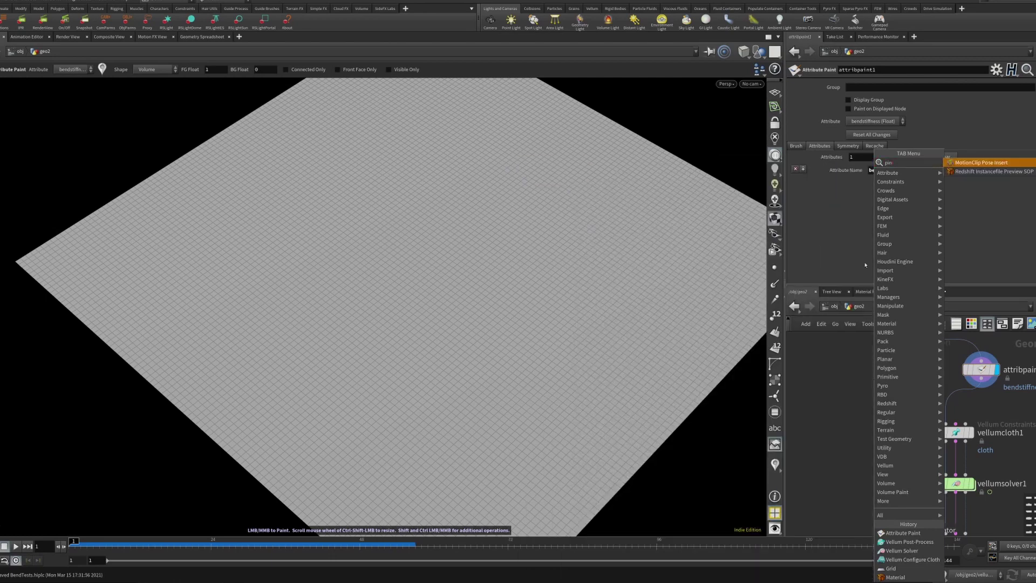
key(BackSpace)
key(BackSpace)
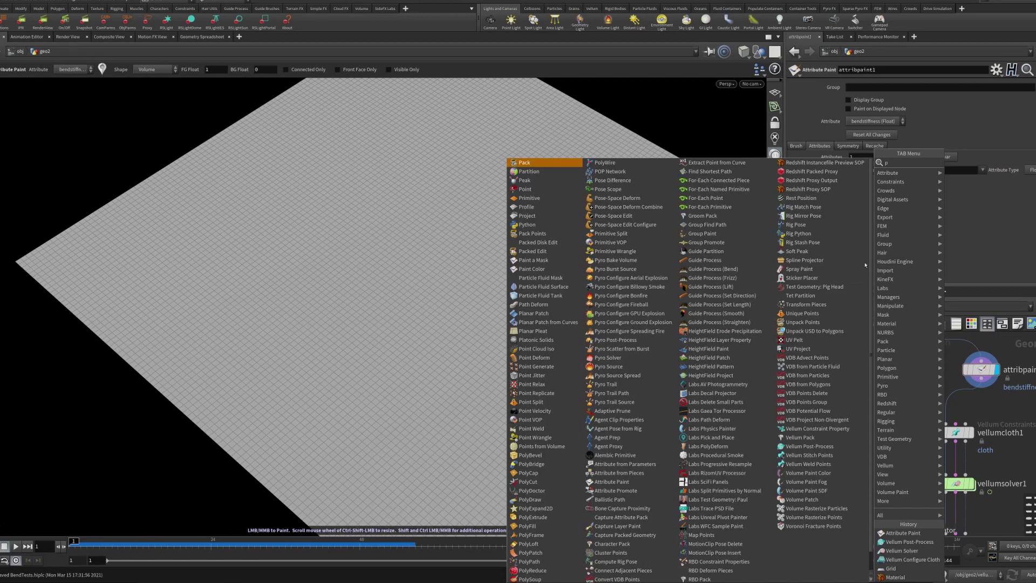
text(oint)
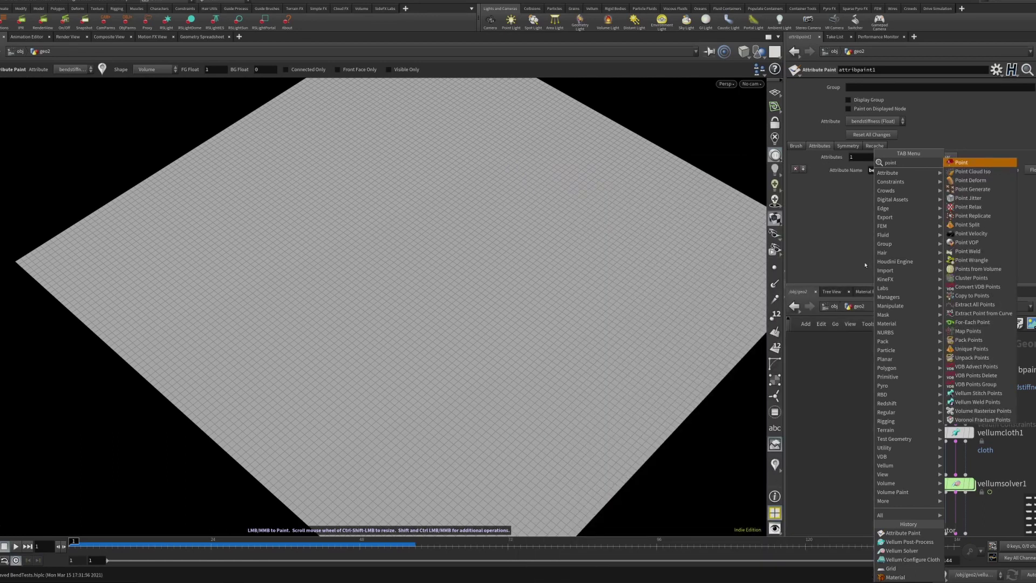
text(v)
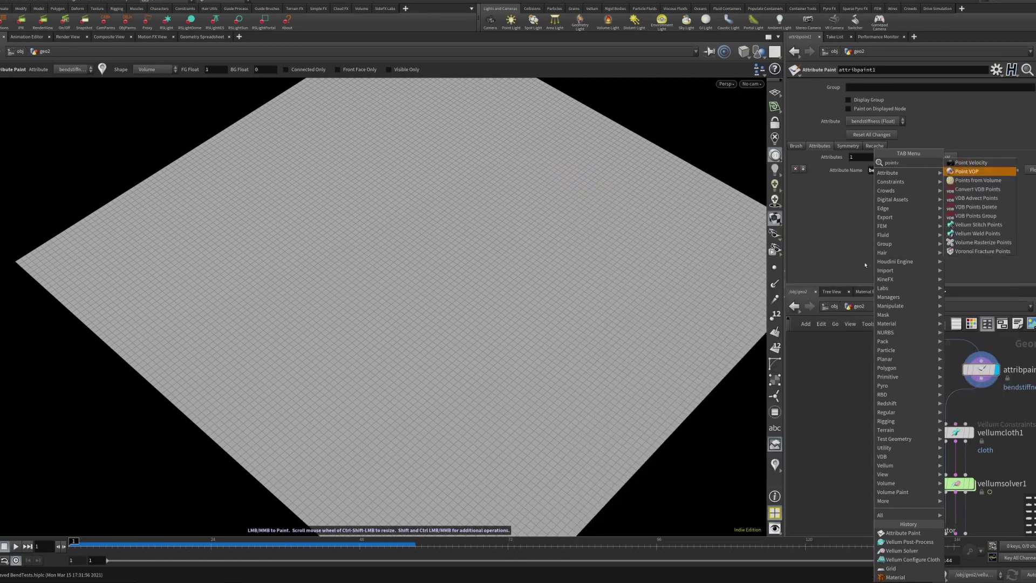
key(Return)
click(898, 375)
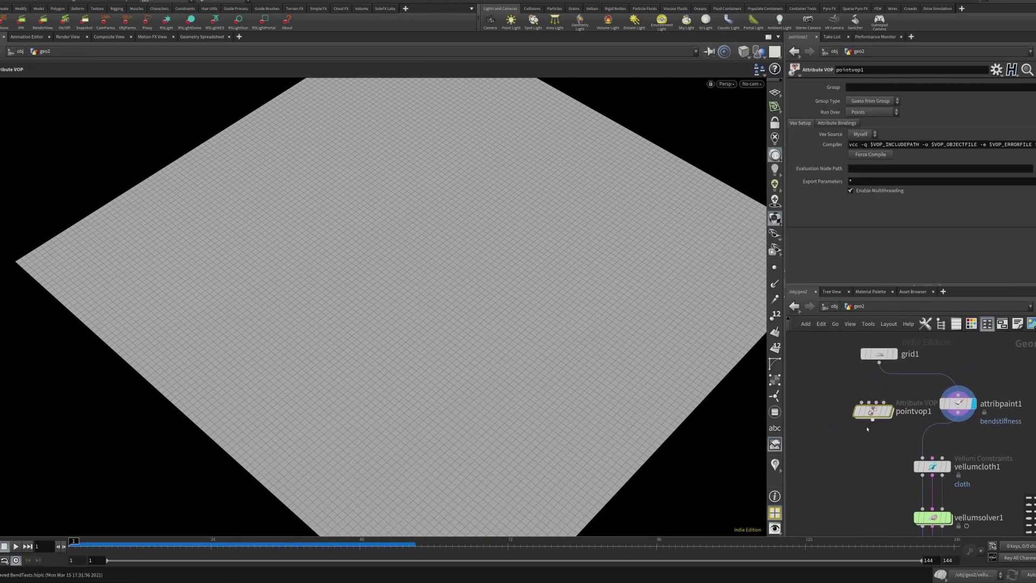
drag(879, 363, 922, 457)
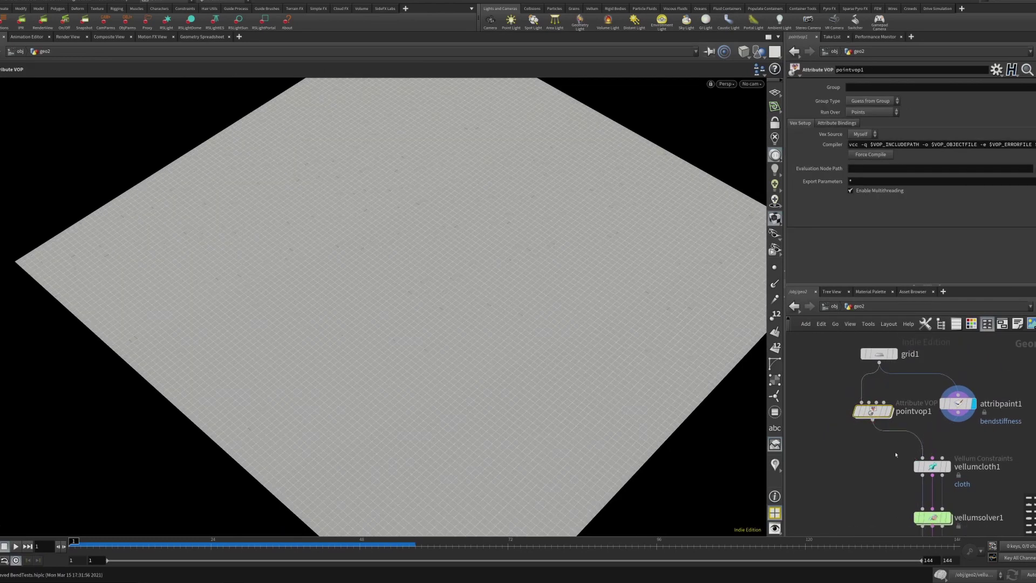
Inside pointvop1, add a Bind Export node and name its attribute bendstiffness
double_click(881, 416)
key(Tab)
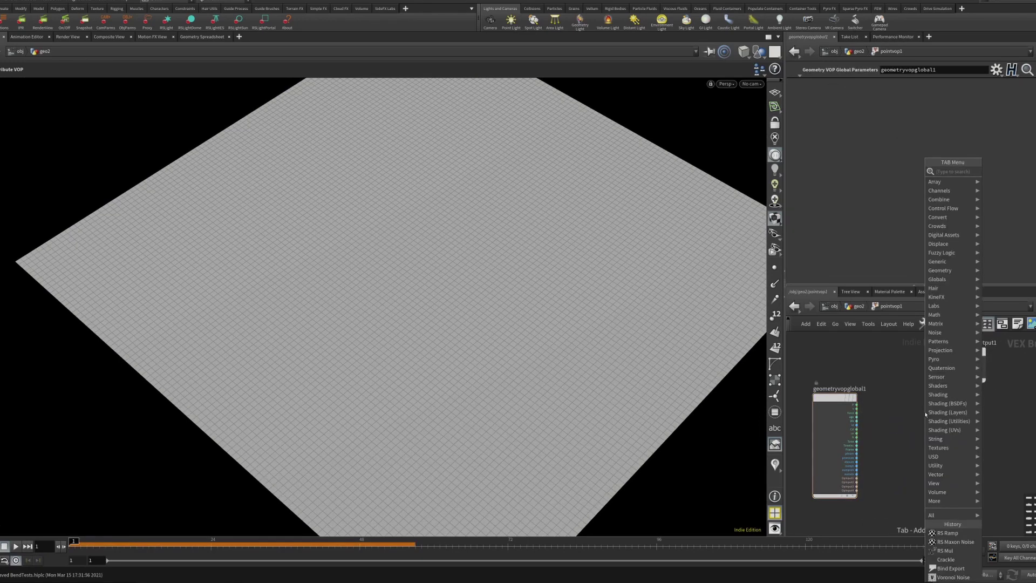
text(bind e)
key(Return)
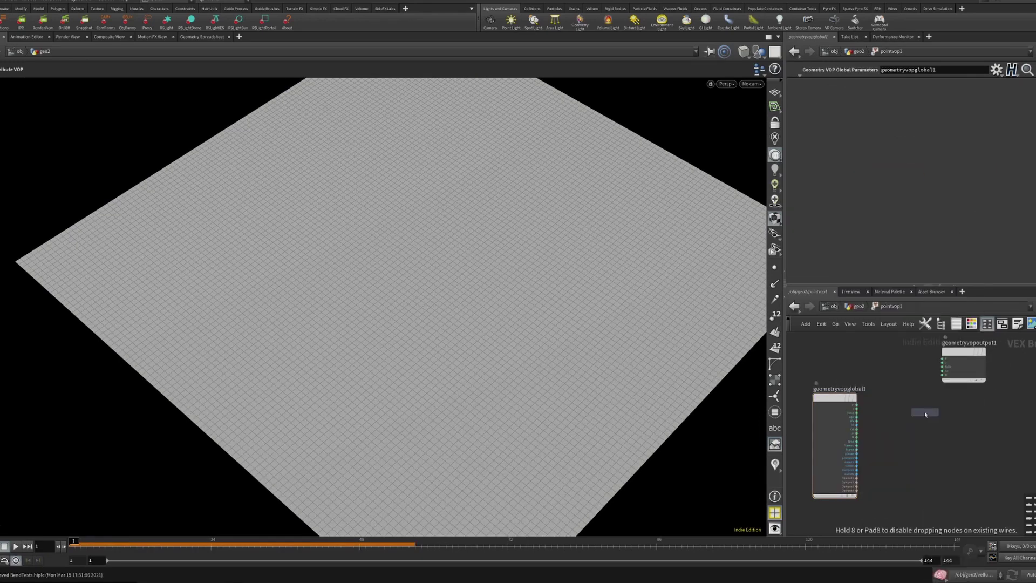
click(949, 423)
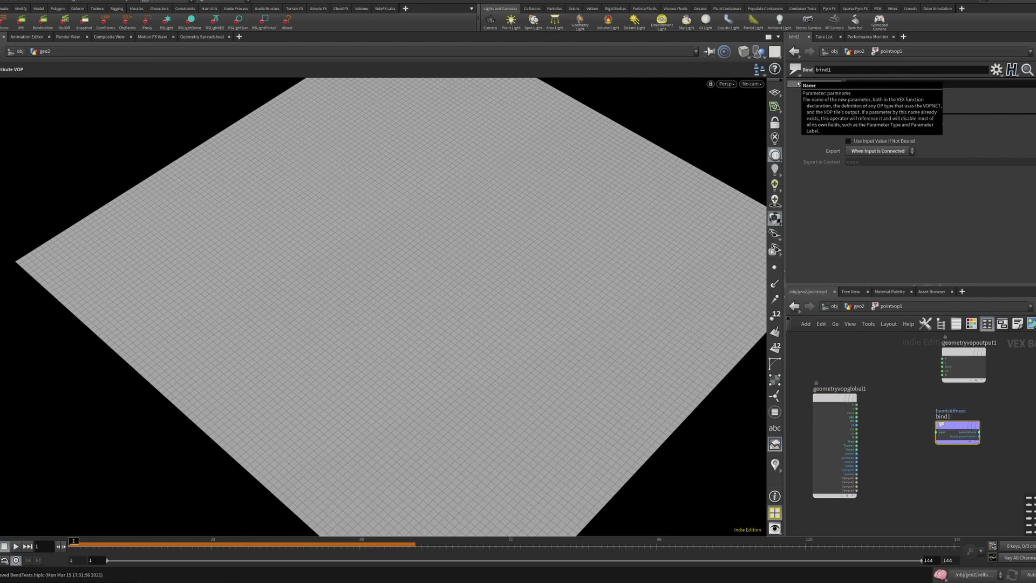
text(bendstiffness)
key(Return)
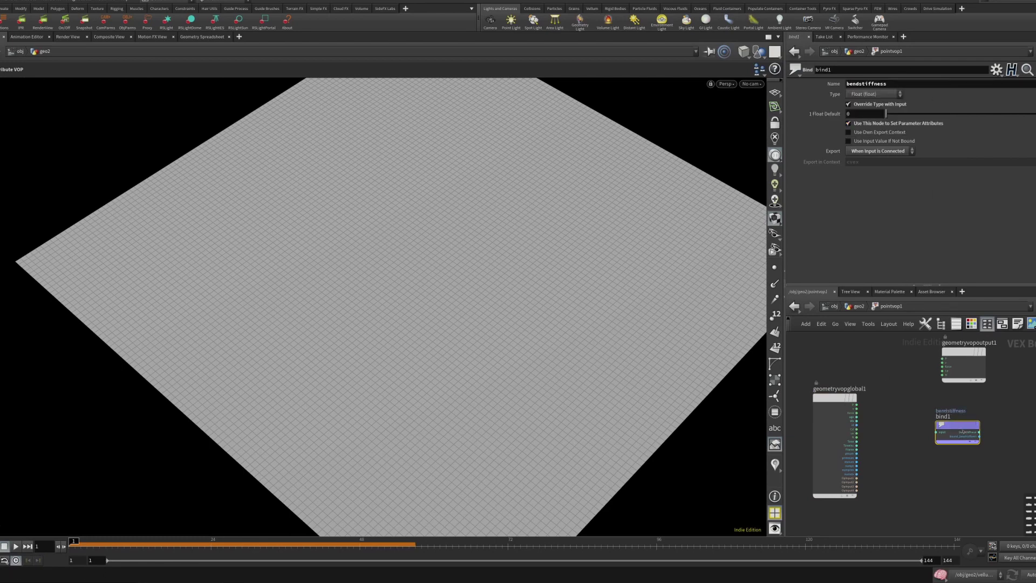
Space out the nodes, add a Turbulent Noise set to Alligator Noise, and wire it from P into the bendstiffness bind
drag(950, 426, 956, 421)
drag(836, 398, 812, 379)
middle_drag(887, 409, 910, 421)
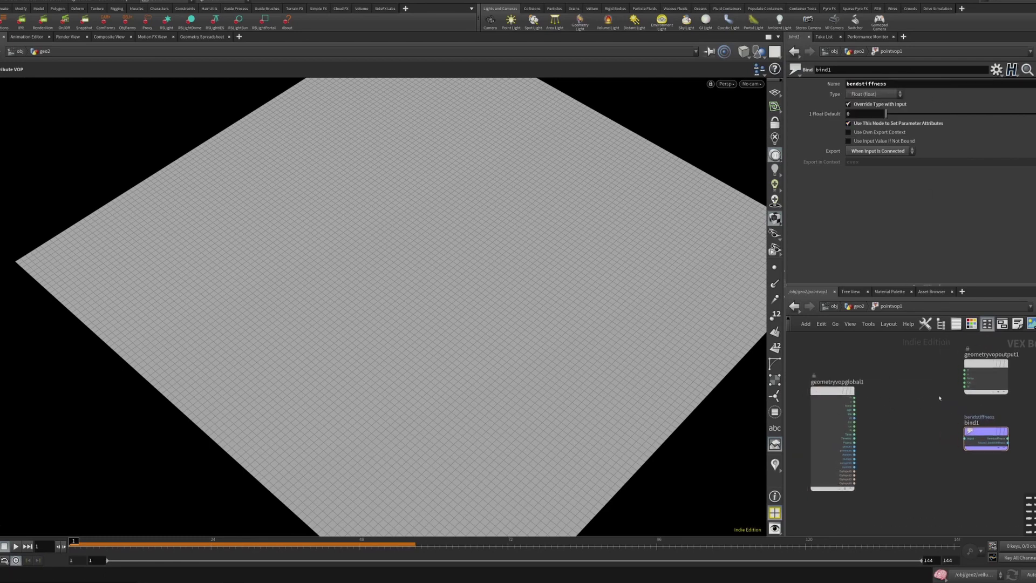
drag(978, 364, 1020, 364)
key(Tab)
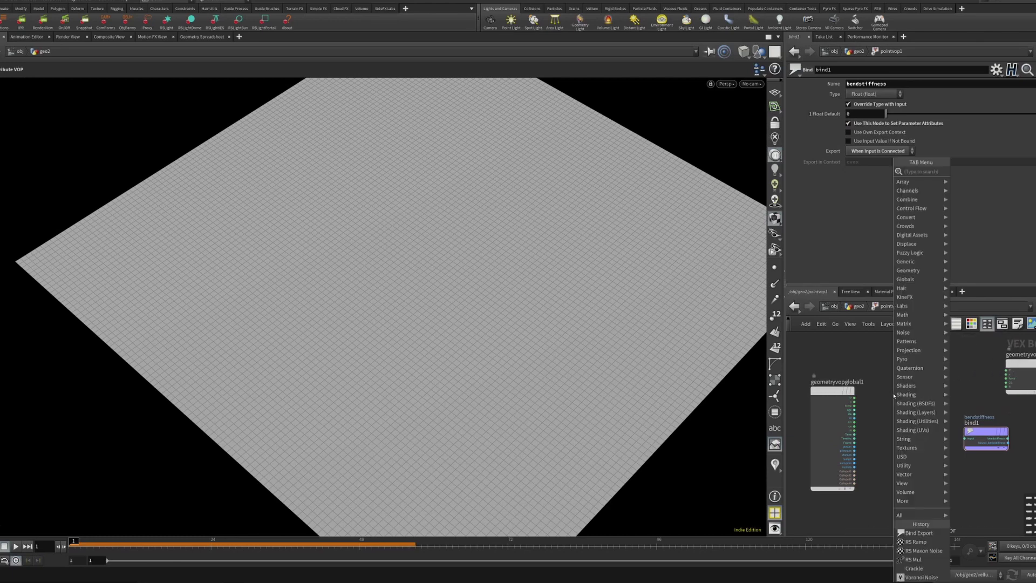
text(turb)
key(Return)
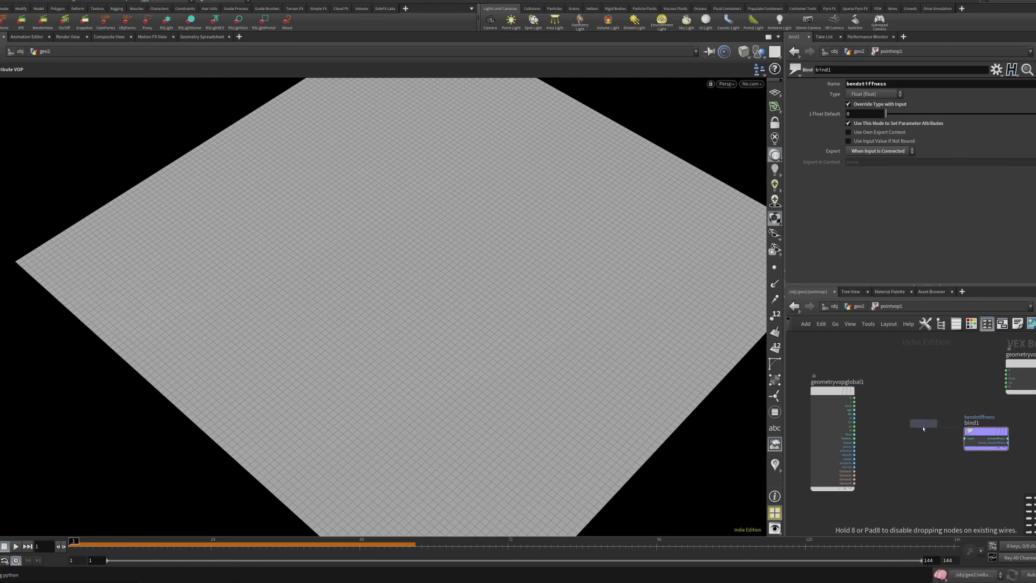
click(900, 422)
drag(856, 401, 965, 438)
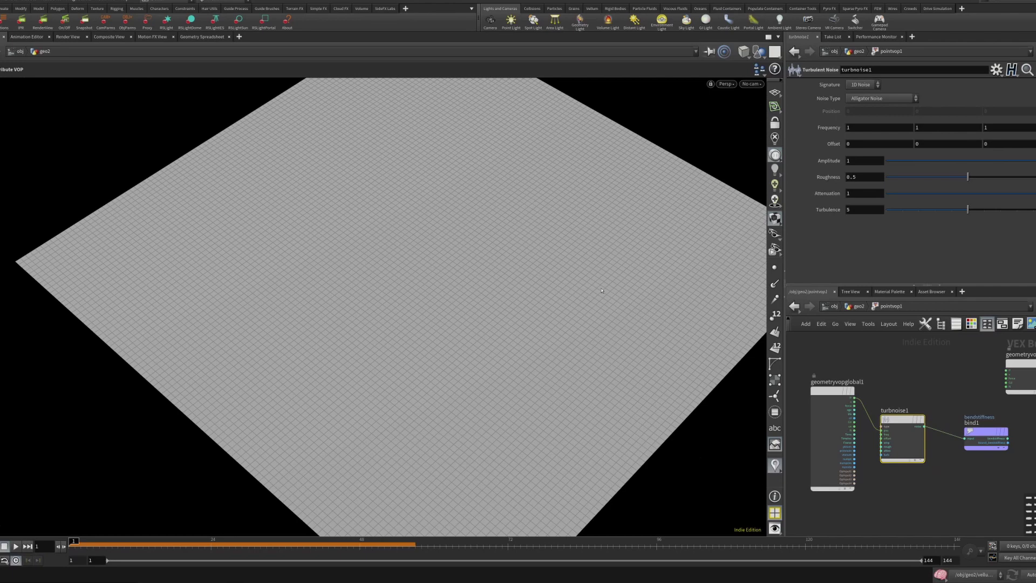
Return to the geo2 network, turn on the bendstiffness visualizer and display pointvop1
key(u)
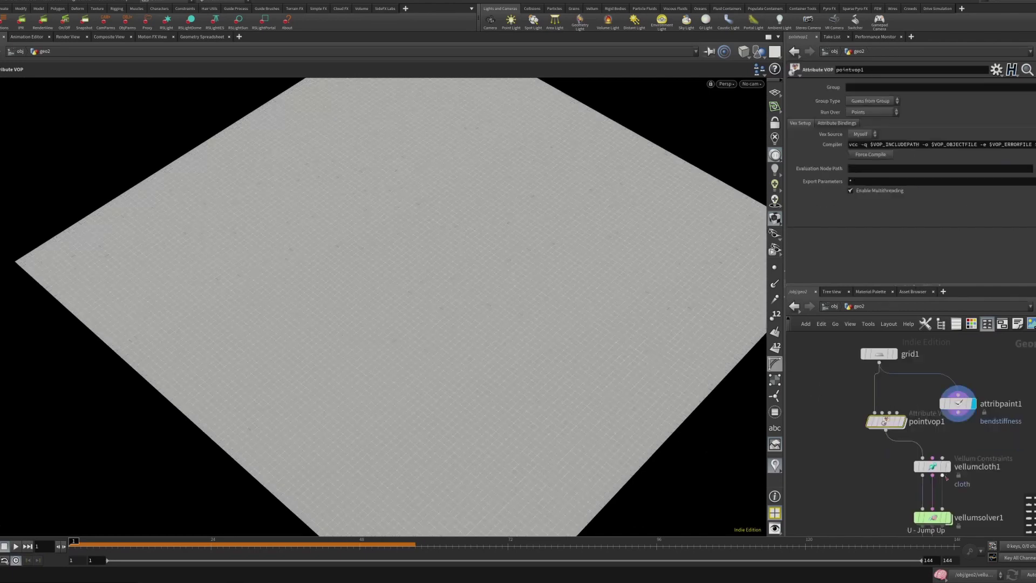
click(774, 428)
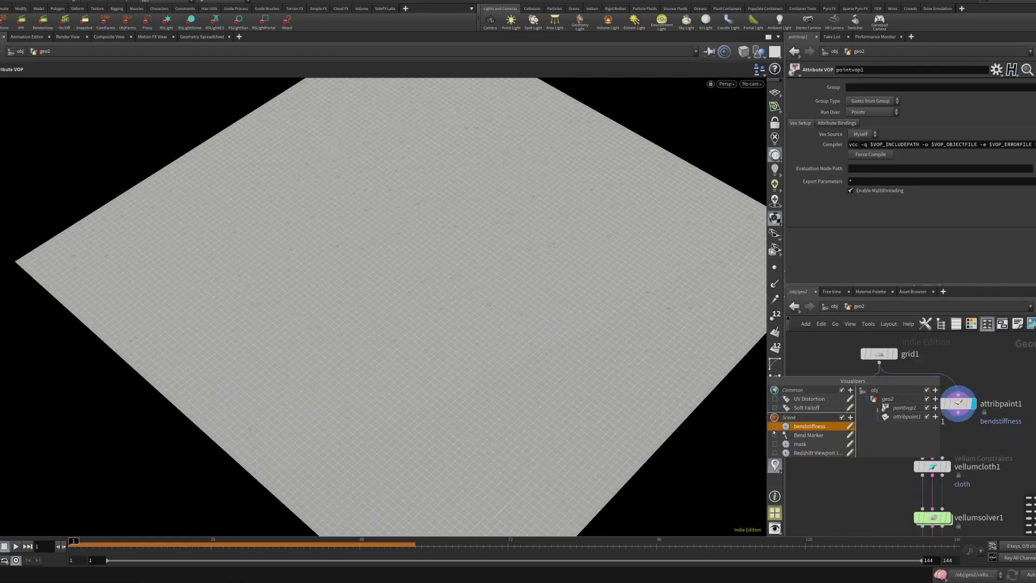
click(774, 427)
scroll(448, 327, down, 3)
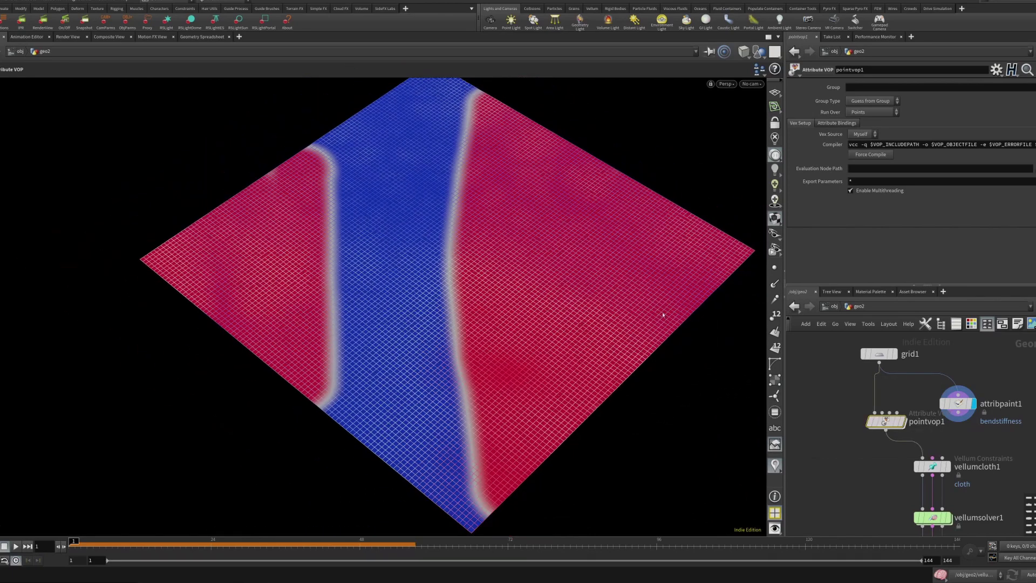
click(902, 421)
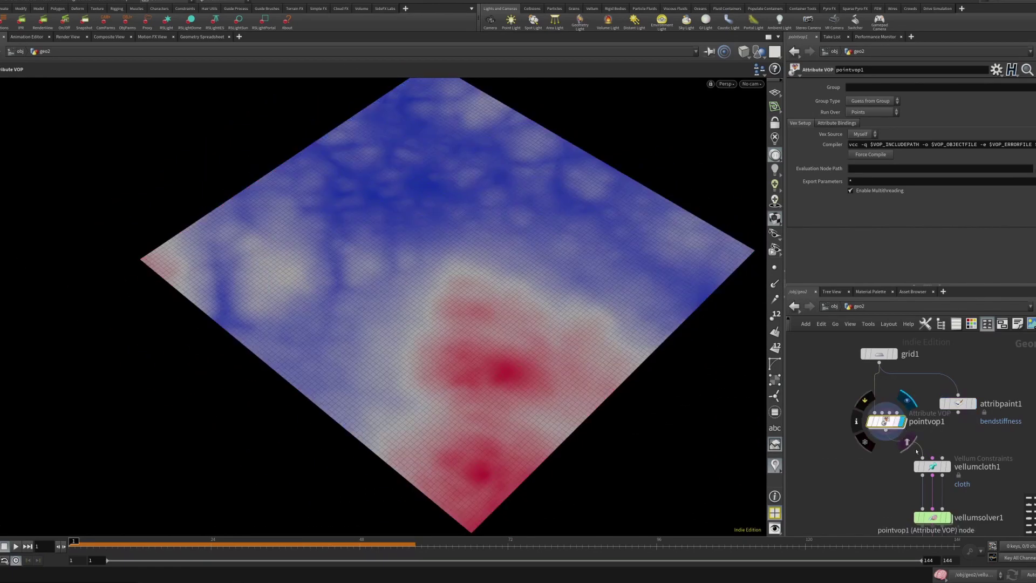
Display vellumsolver1, simulate the cloth with the noise-driven stiffness and select the solver node
key(Escape)
drag(500, 307, 525, 337)
key(Return)
middle_drag(876, 463, 873, 419)
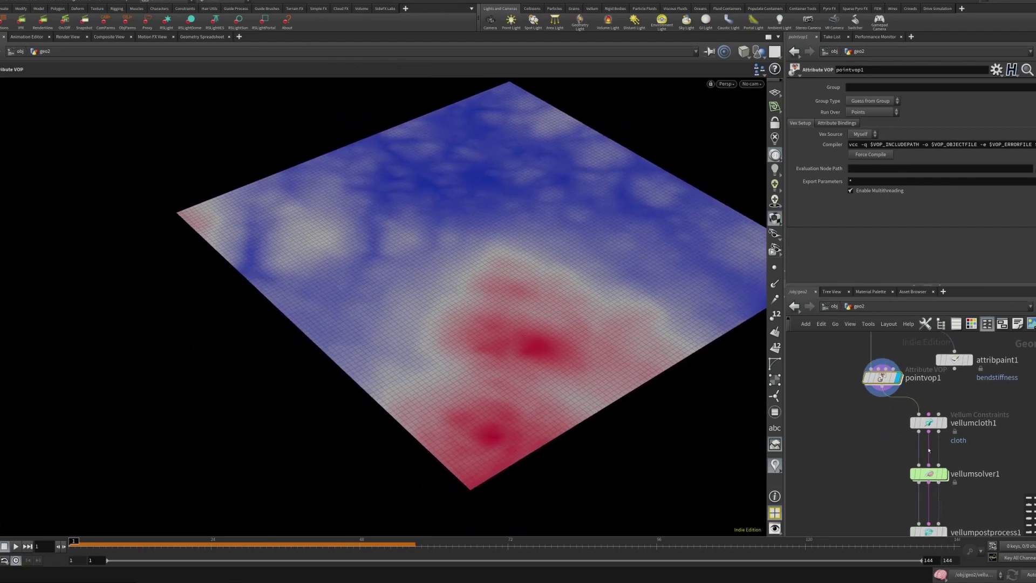
click(945, 473)
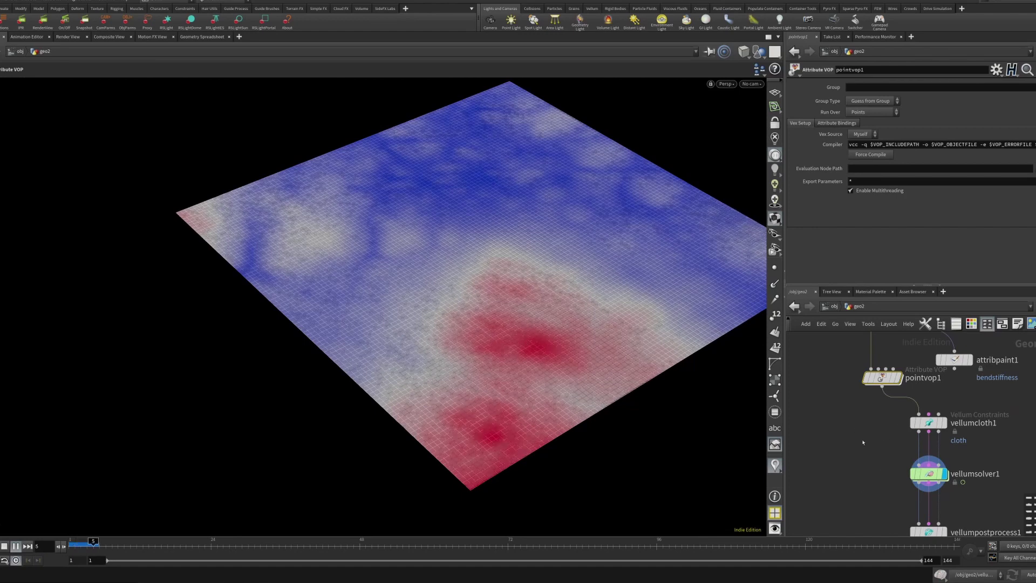
drag(877, 455, 952, 484)
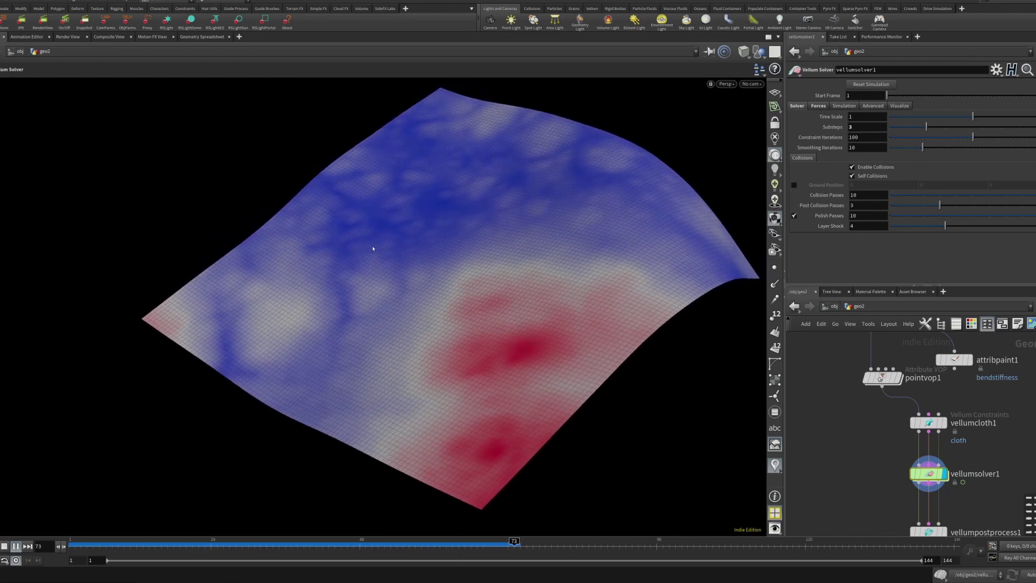
Stop the simulation at frame 74, examine the cloth's folds from several angles against the stiffness colours, and return to the first frame
key(Escape)
drag(397, 239, 551, 178)
right_drag(448, 303, 537, 159)
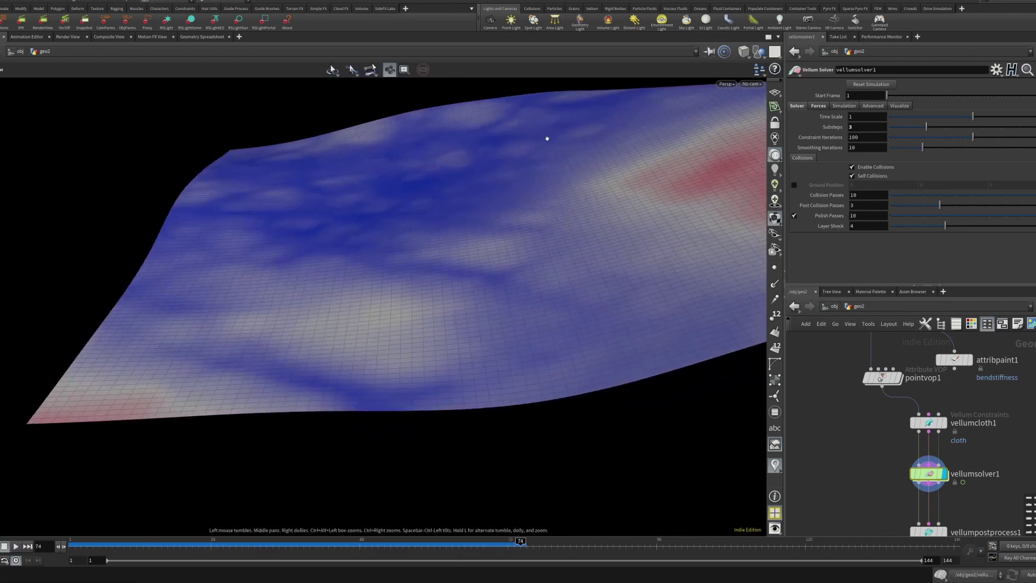
mouse_move(536, 159)
mouse_down()
mouse_move(474, 270)
mouse_move(497, 167)
mouse_move(456, 287)
mouse_move(463, 294)
mouse_move(448, 187)
mouse_move(493, 294)
mouse_move(528, 189)
mouse_move(523, 167)
mouse_up()
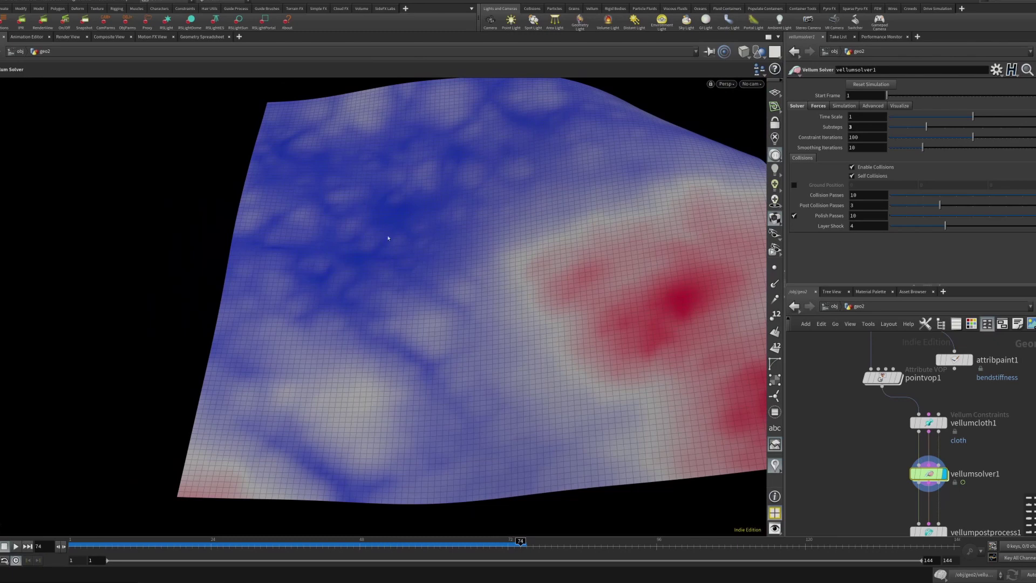
key(Escape)
drag(421, 190, 428, 318)
key(Return)
key(ctrl+Up)
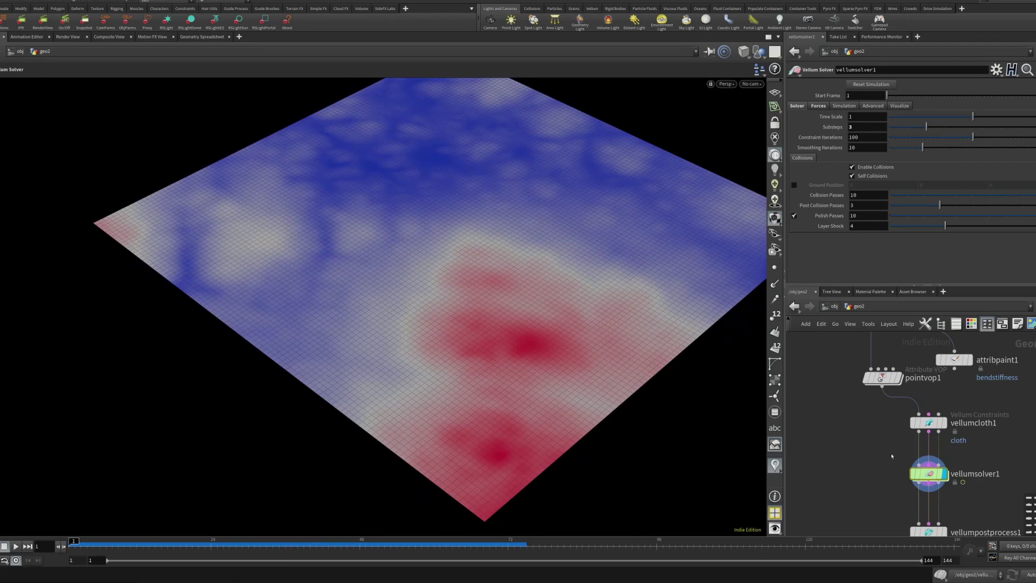
Go back inside pointvop1 and delete the Turbulent Noise node
middle_drag(883, 454, 900, 490)
mouse_move(900, 416)
mouse_down()
mouse_move(887, 412)
mouse_move(913, 420)
mouse_up()
double_click(888, 412)
key(u)
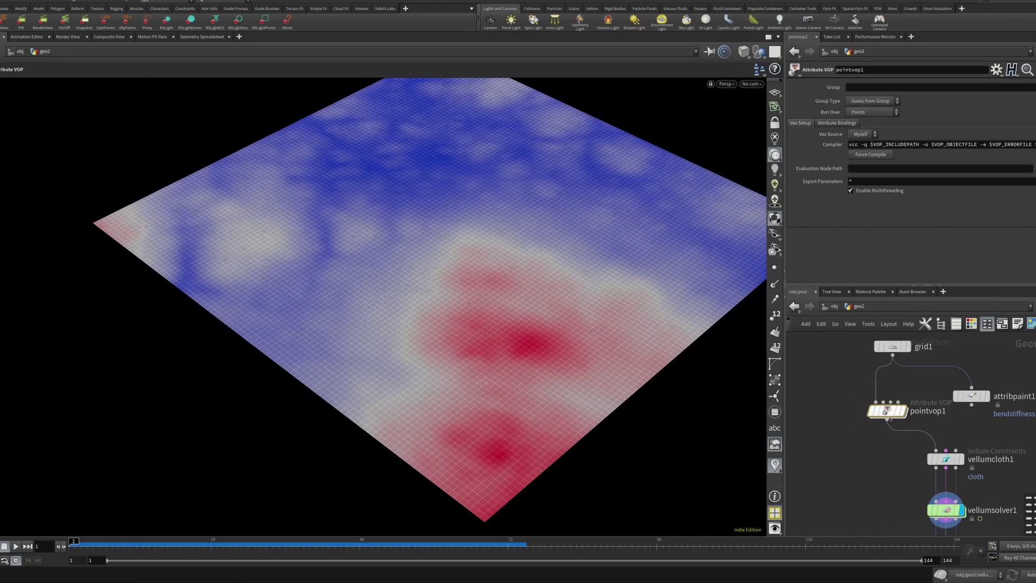
double_click(887, 411)
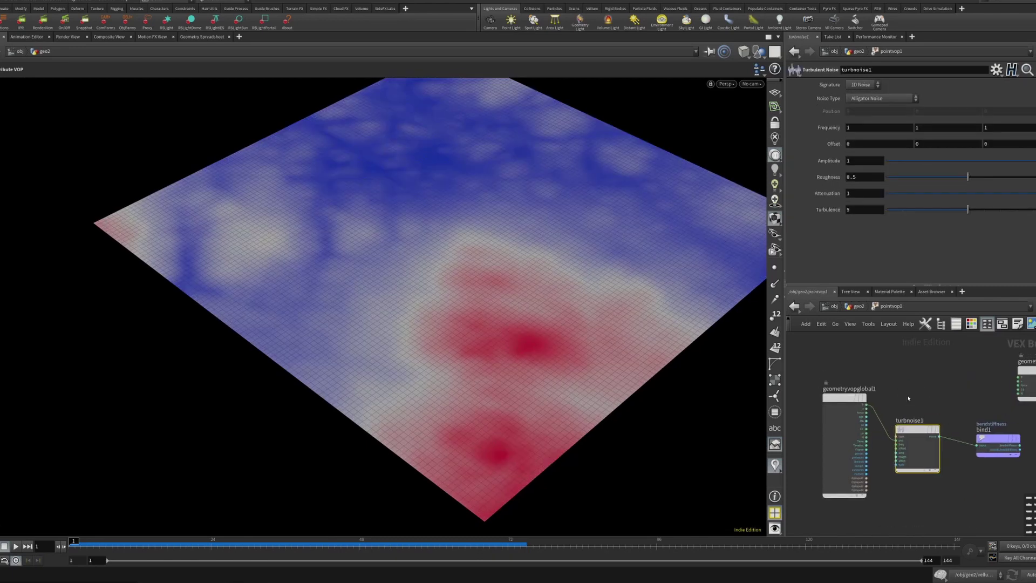
key(Delete)
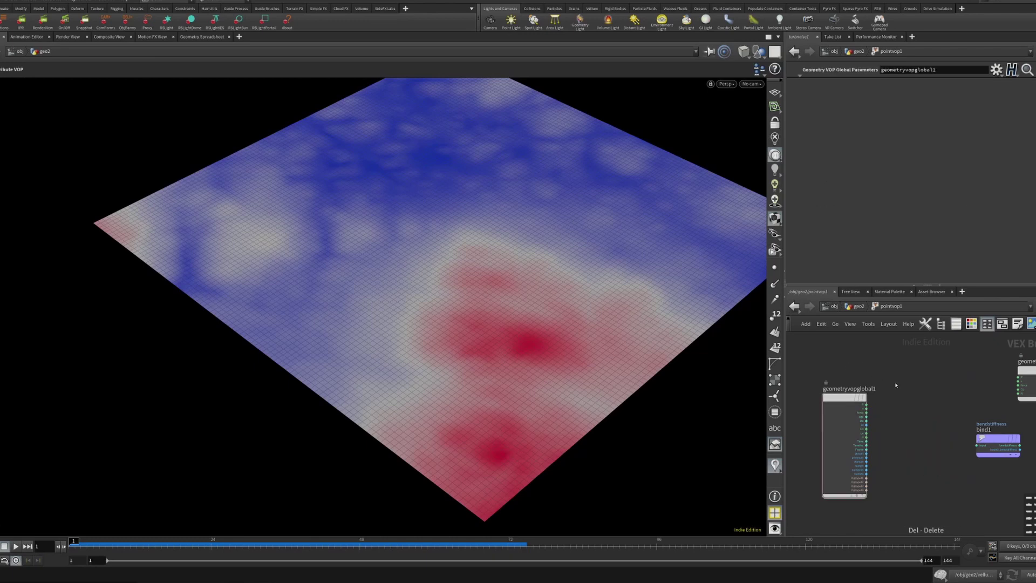
Add a Crackle pattern node between the global parameters and the bendstiffness bind
key(Tab)
mouse_move(933, 343)
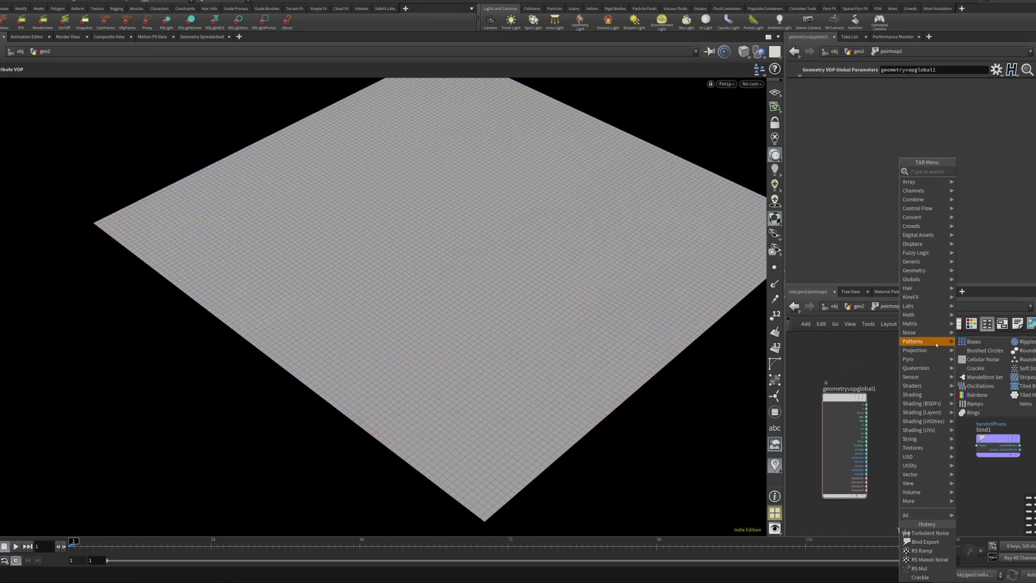
click(987, 368)
click(911, 430)
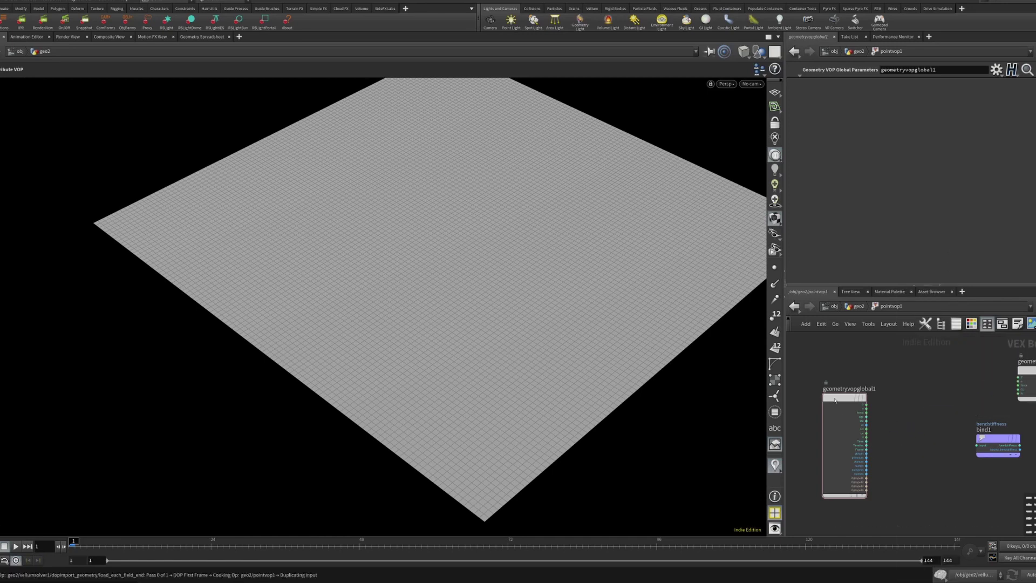
click(889, 412)
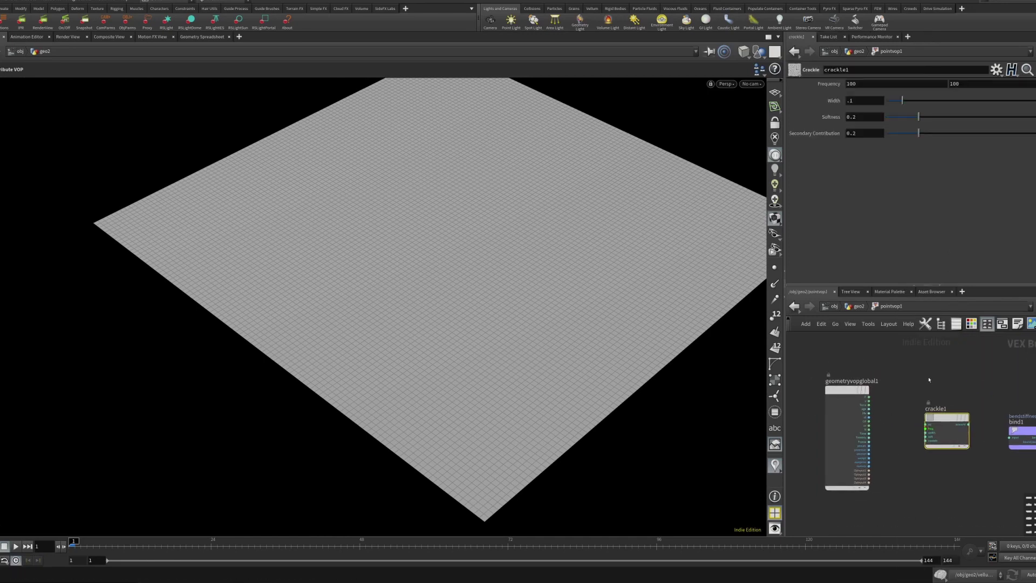
Return to geo2, insert a UV Project node between grid1 and pointvop1, and check the grid's UV layout
key(u)
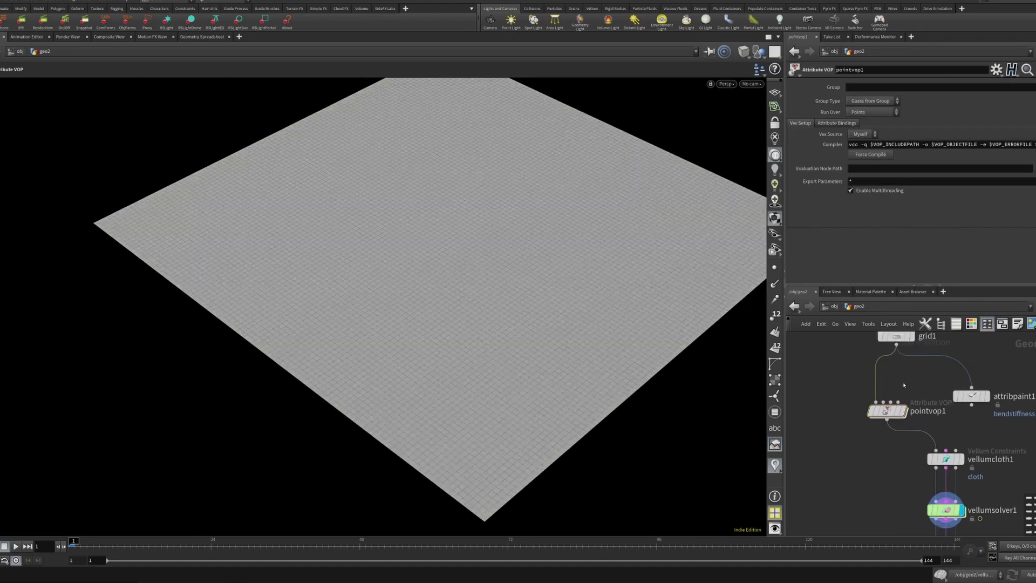
key(Tab)
text(uvpro)
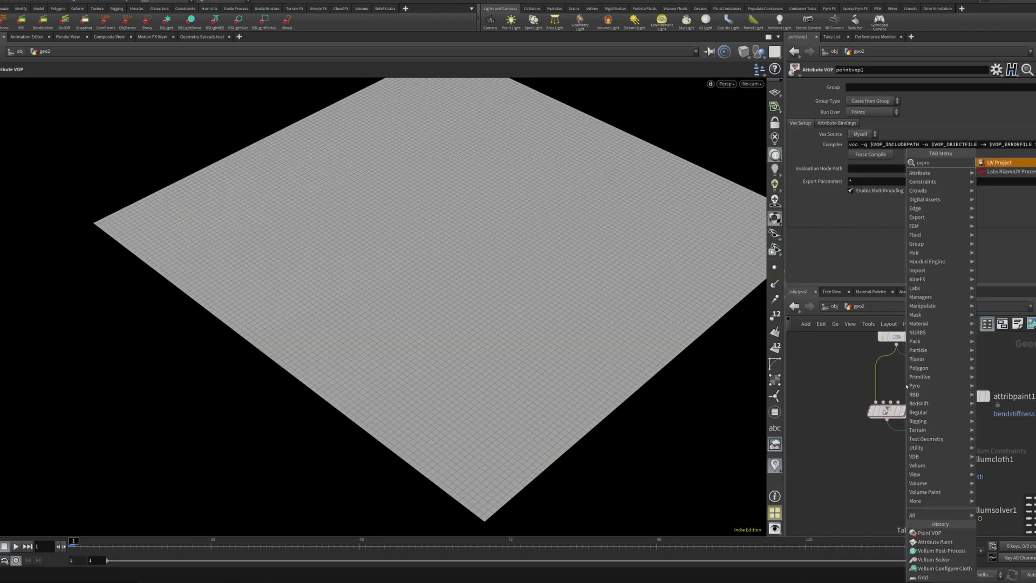
click(999, 163)
click(885, 383)
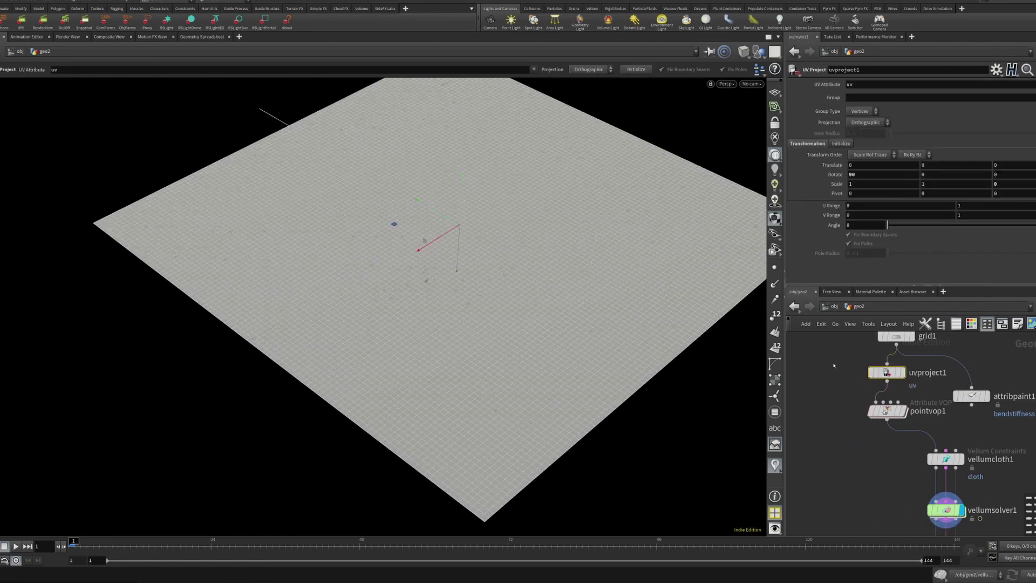
key(space+5)
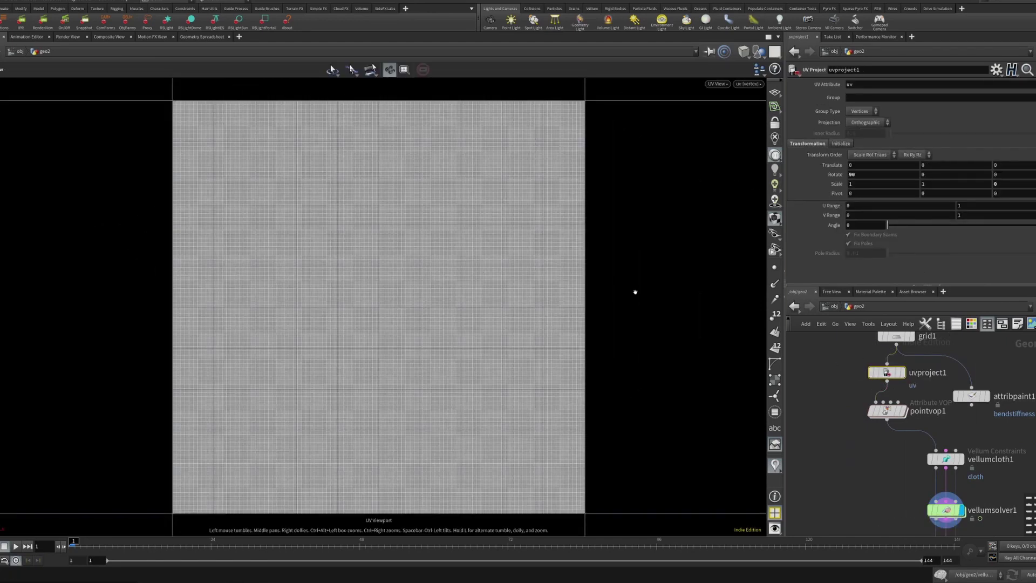
key(space+1)
Inside pointvop1, wire the global uv into the Crackle node's uv and its amount into the bendstiffness bind
click(888, 413)
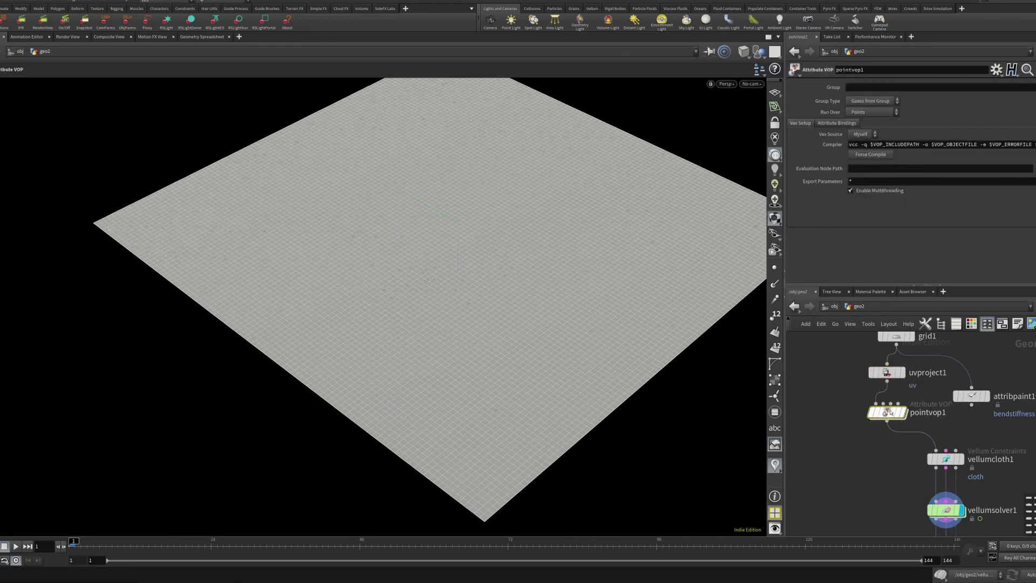
double_click(888, 413)
scroll(883, 456, up, 3)
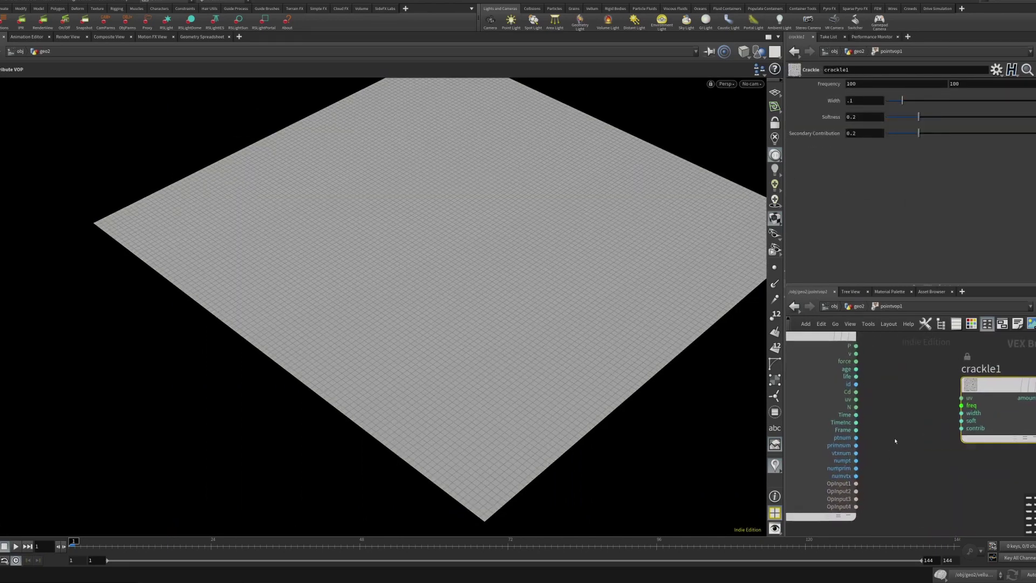
drag(856, 399, 955, 403)
scroll(910, 403, down, 5)
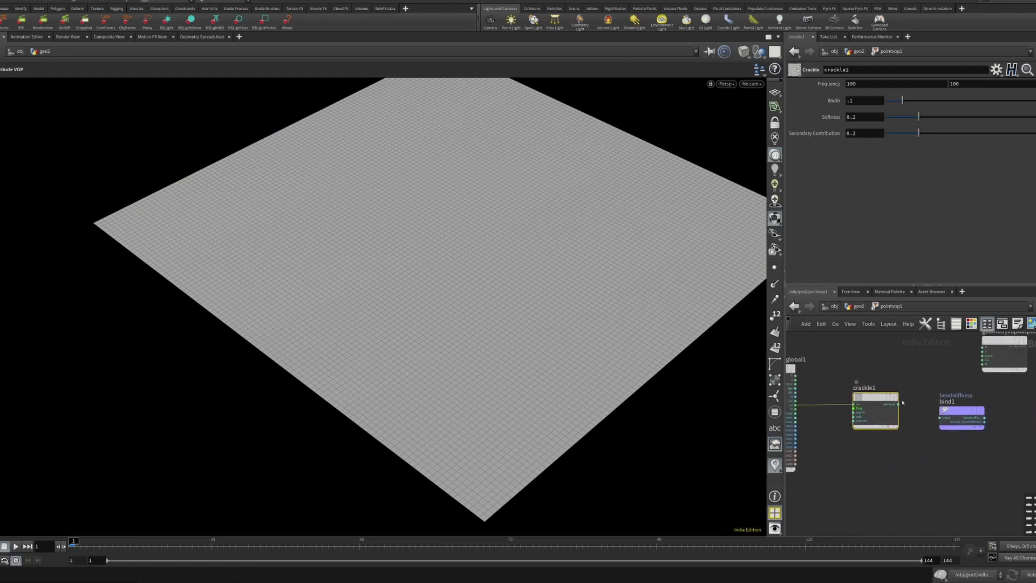
drag(899, 405, 927, 420)
click(907, 434)
drag(875, 398, 874, 411)
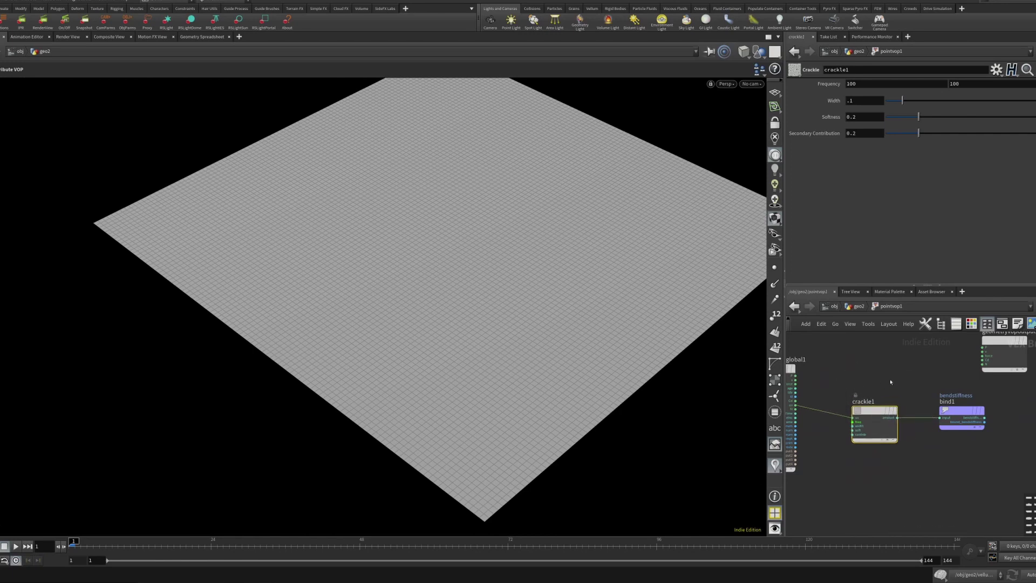
Back in geo2, change the Group Type of uvproject1 and select pointvop1
click(775, 465)
key(u)
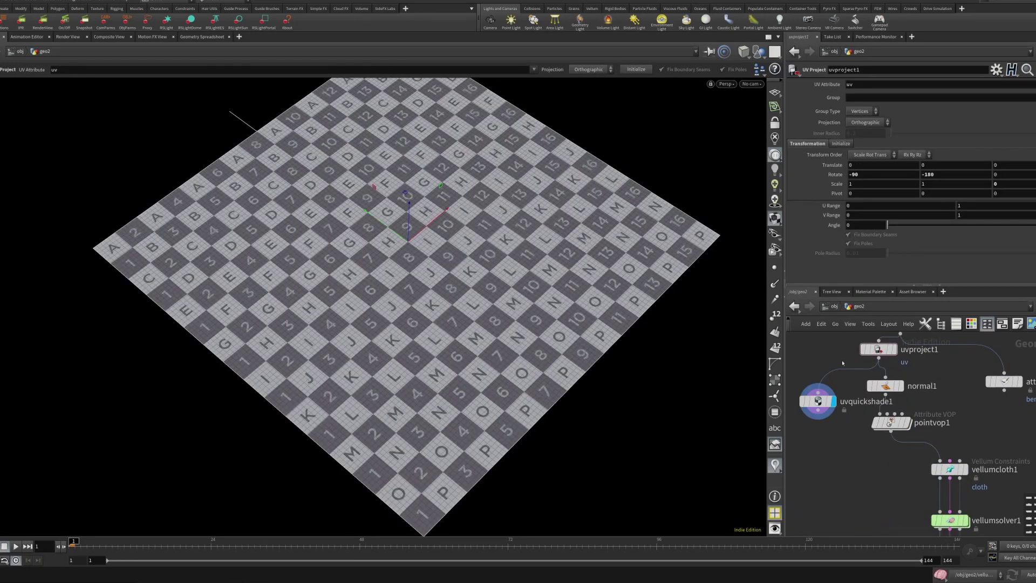
click(883, 350)
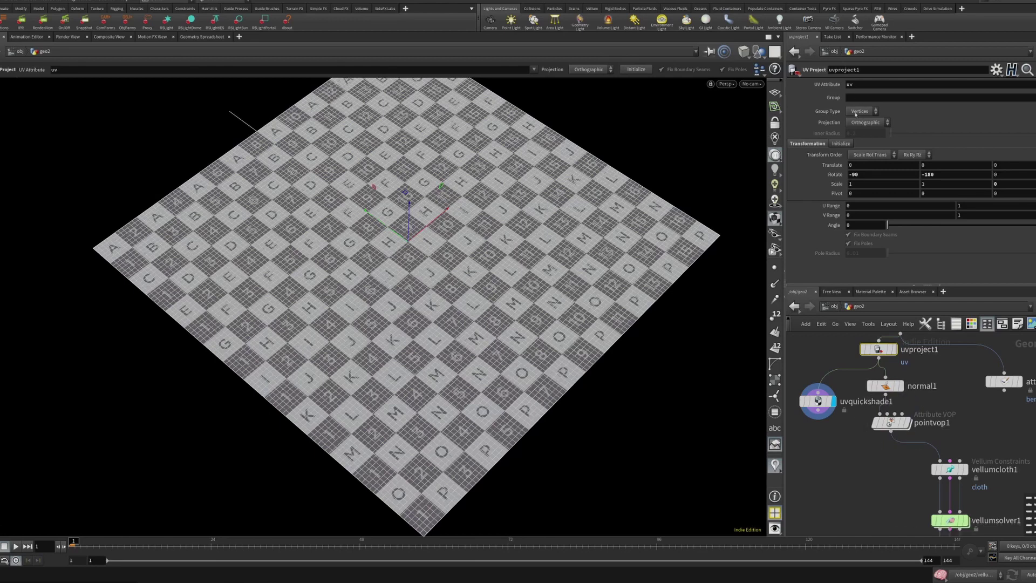
click(877, 110)
click(861, 131)
click(889, 424)
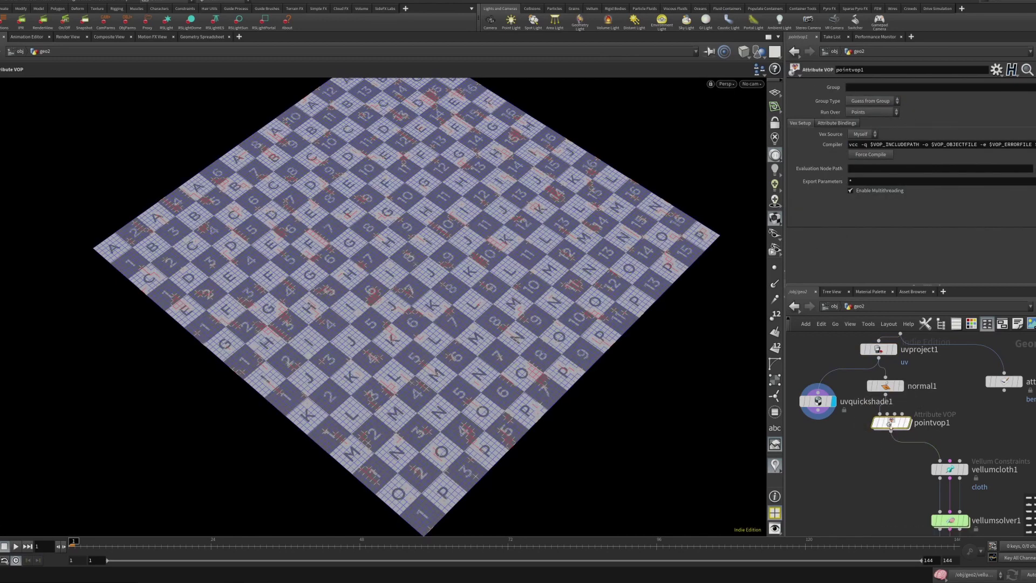
Display pointvop1, open its network and set the Crackle node's Width to about 0.262
double_click(891, 426)
key(u)
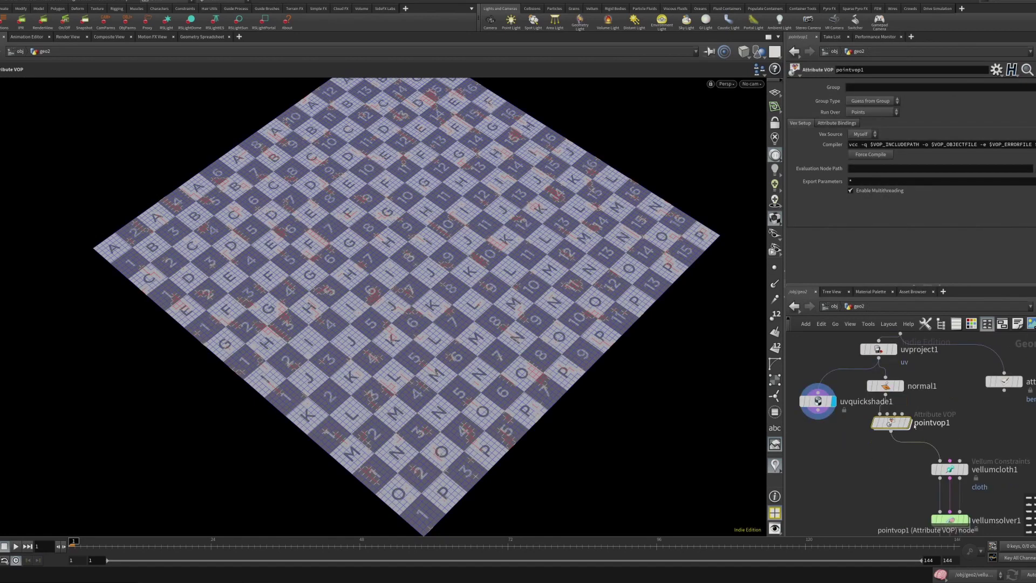
click(910, 423)
double_click(889, 422)
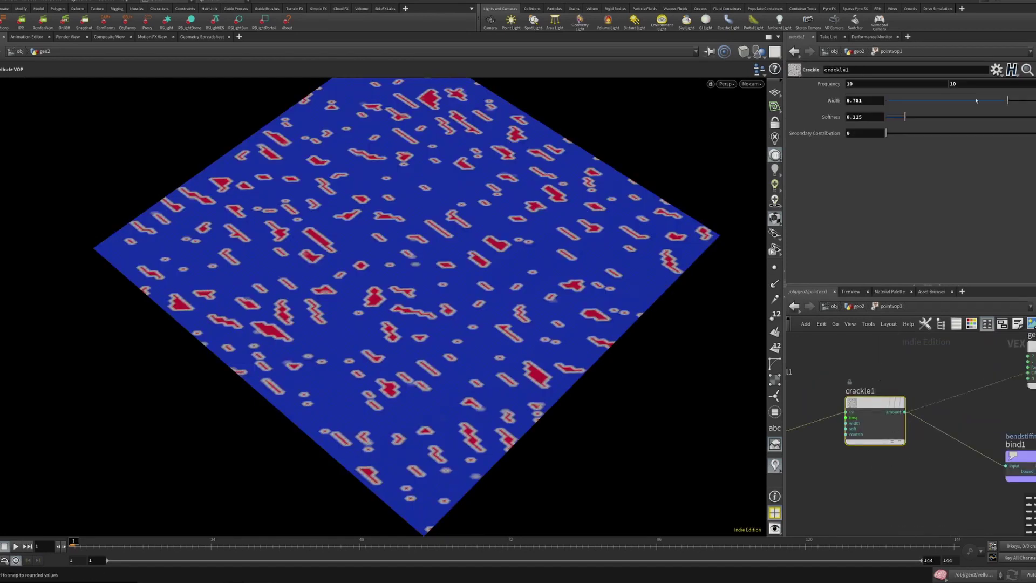
drag(965, 100, 928, 100)
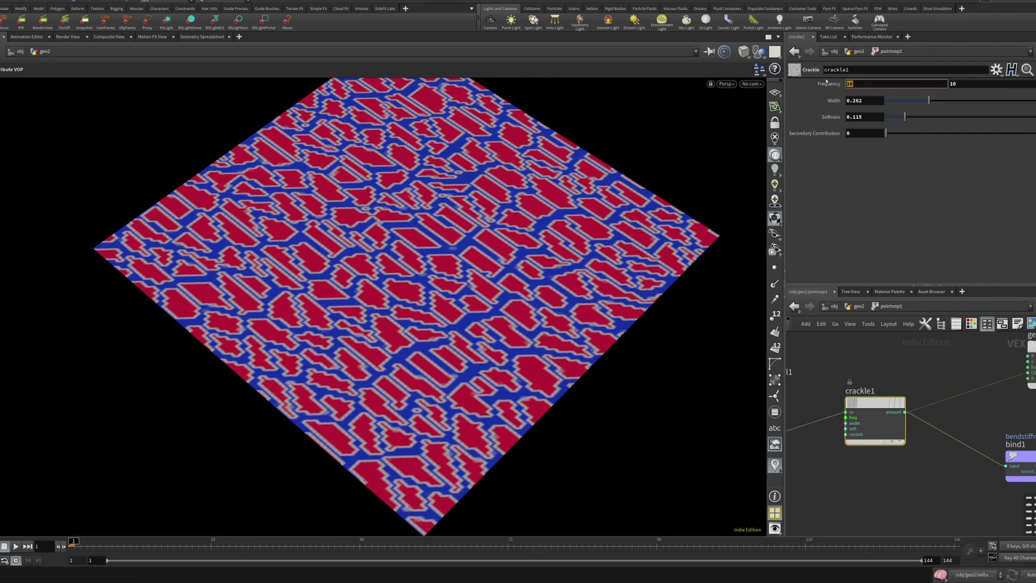
Set the Crackle node's Frequency to 1 by 1 and its Softness to about 0.378
text(1)
key(Tab)
text(1)
key(Return)
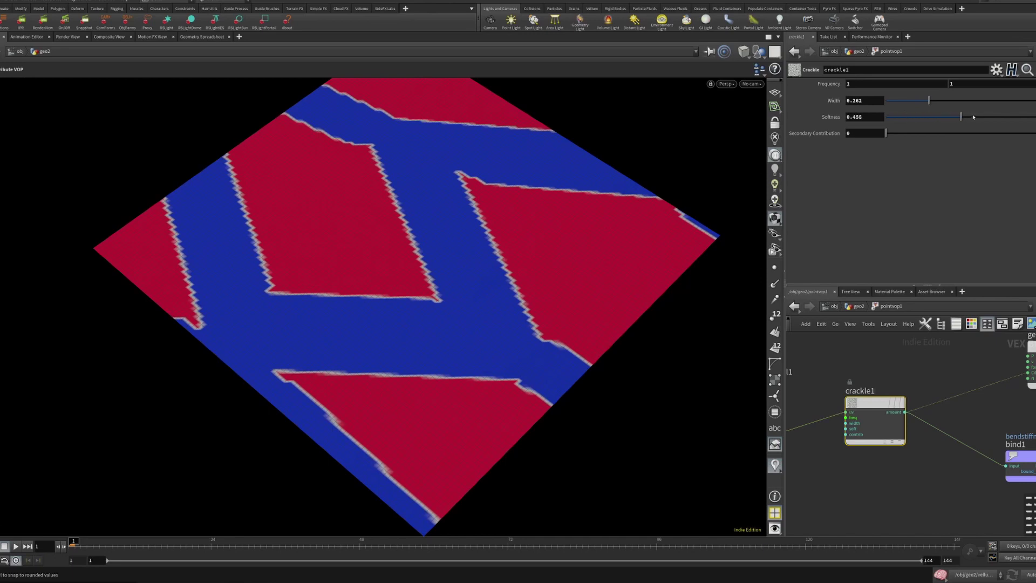
drag(969, 119, 948, 116)
mouse_move(886, 133)
mouse_down()
mouse_move(905, 135)
mouse_move(886, 134)
mouse_up()
Set the Crackle's Frequency to 2 by 2, adjust its Width to get broader soft bands, and return to geo2
drag(928, 101, 821, 87)
text(2)
key(Tab)
text(2)
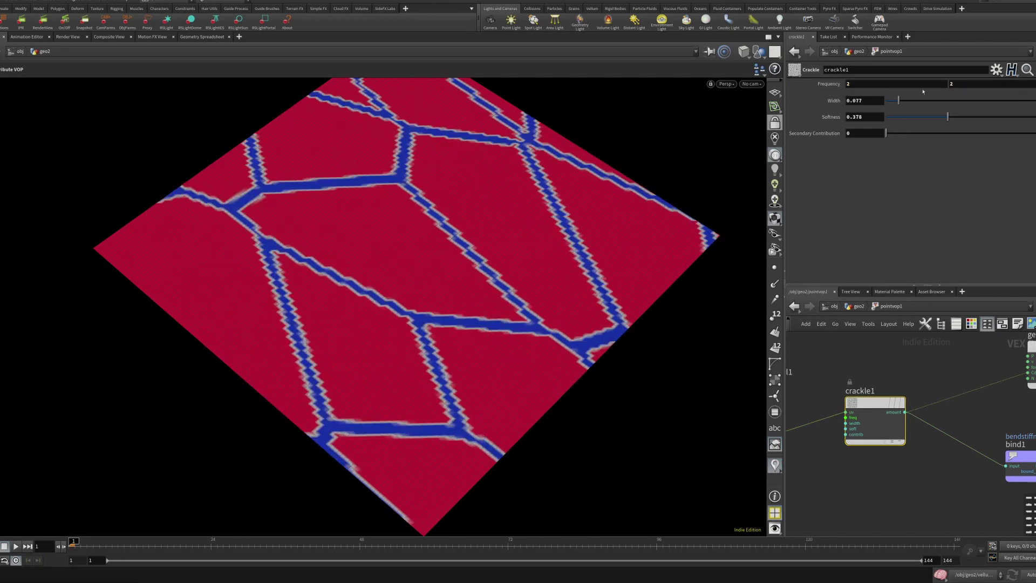
middle_drag(894, 373, 867, 360)
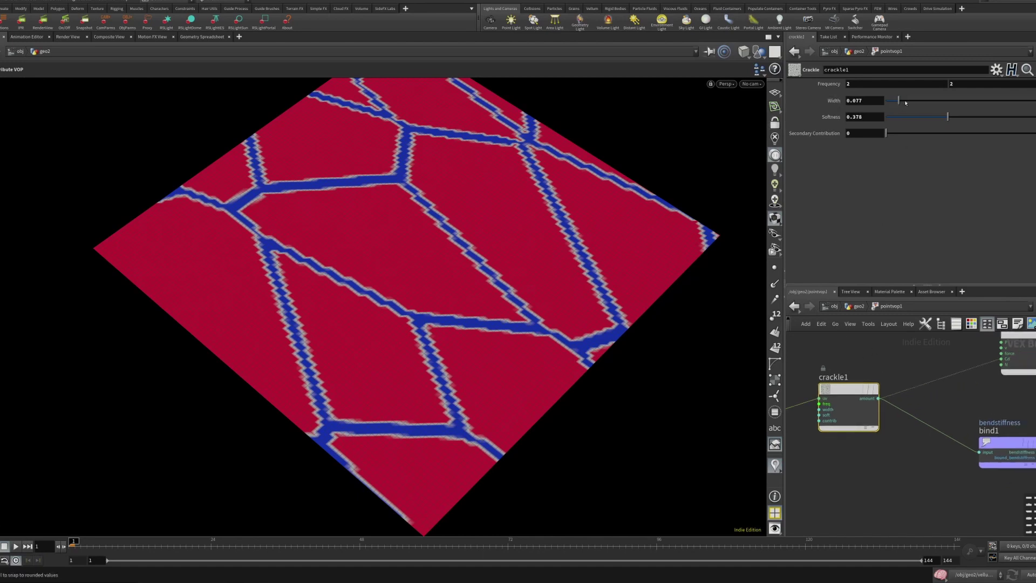
drag(907, 102, 930, 106)
key(u)
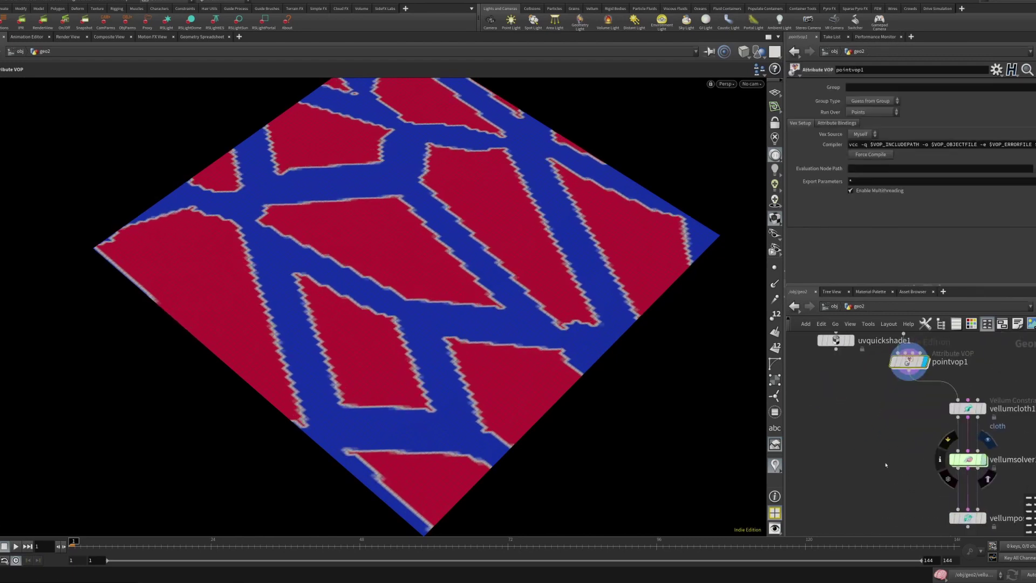
Display vellumsolver1 with the bendstiffness visualization turned off and play the cloth simulation
click(970, 459)
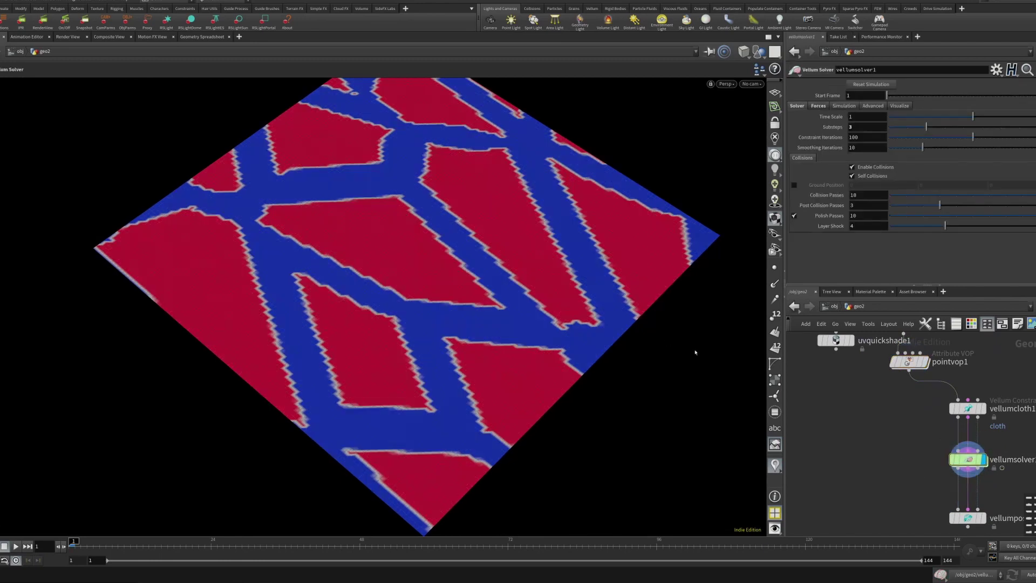
click(774, 465)
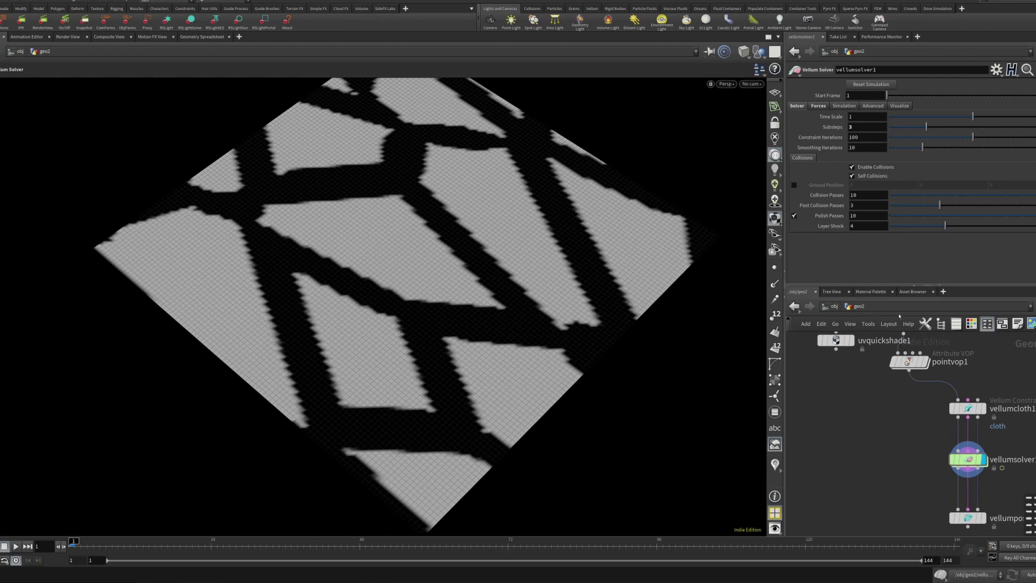
click(909, 362)
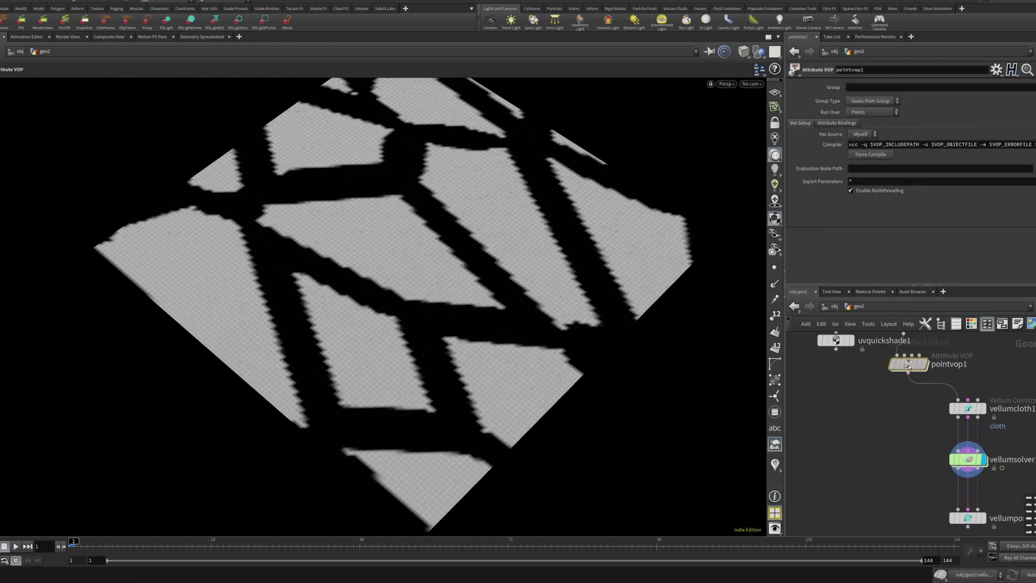
double_click(907, 365)
key(y)
drag(961, 348, 966, 395)
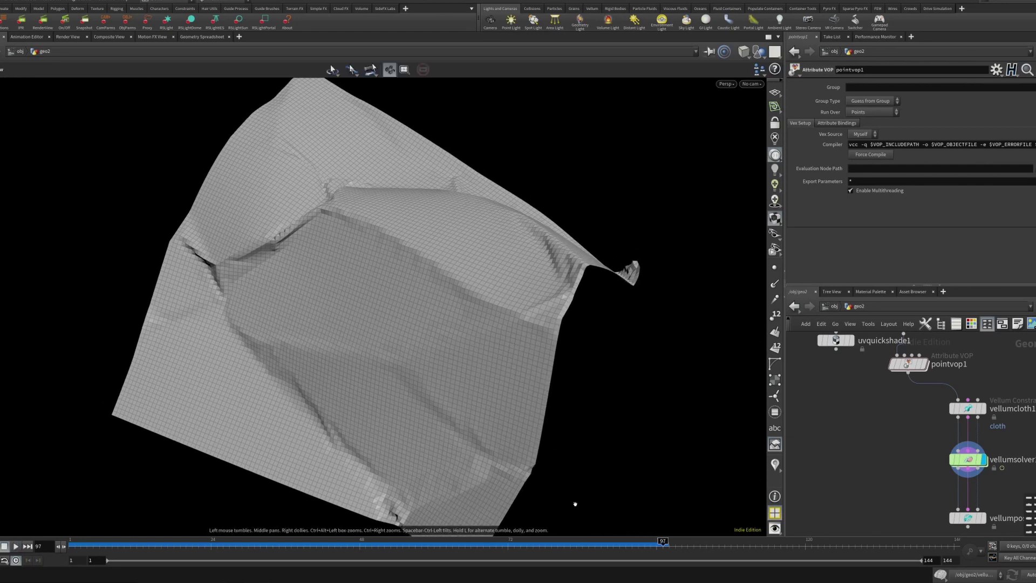
Scrub through the cached frames and examine from several angles how the cloth folds along the crackle pattern
drag(510, 545, 335, 545)
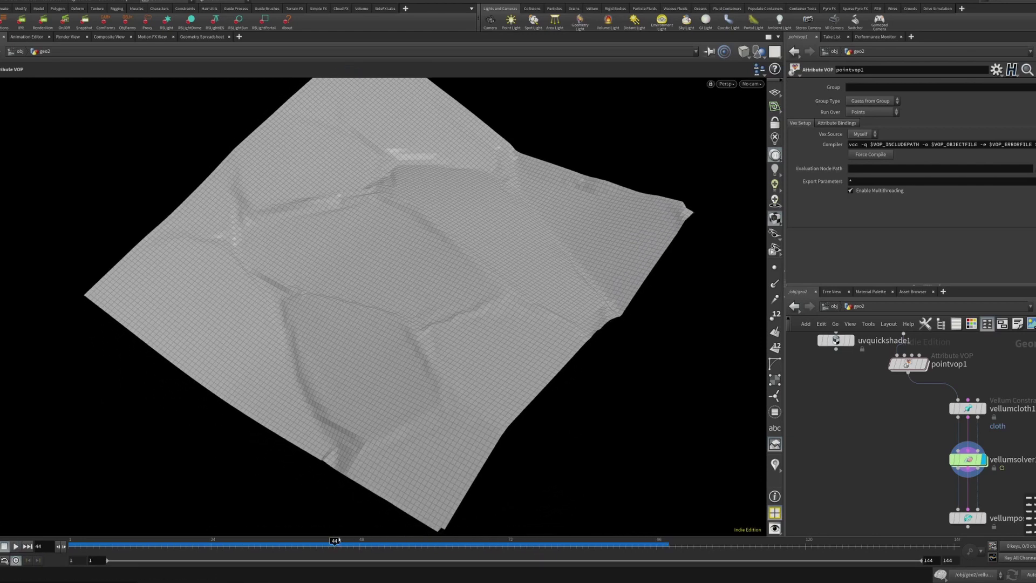
drag(560, 350, 581, 304)
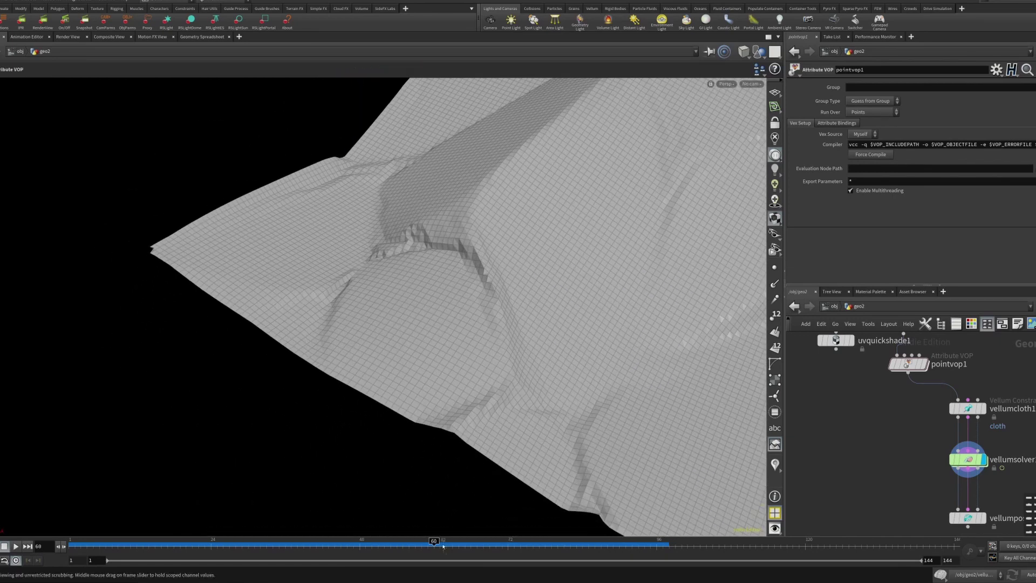
drag(436, 544, 398, 523)
middle_drag(569, 313, 511, 251)
right_drag(511, 252, 539, 305)
middle_drag(621, 232, 575, 330)
drag(575, 331, 518, 315)
Turn the bendstiffness visualization back on and compare the folds with the soft and stiff areas
click(777, 464)
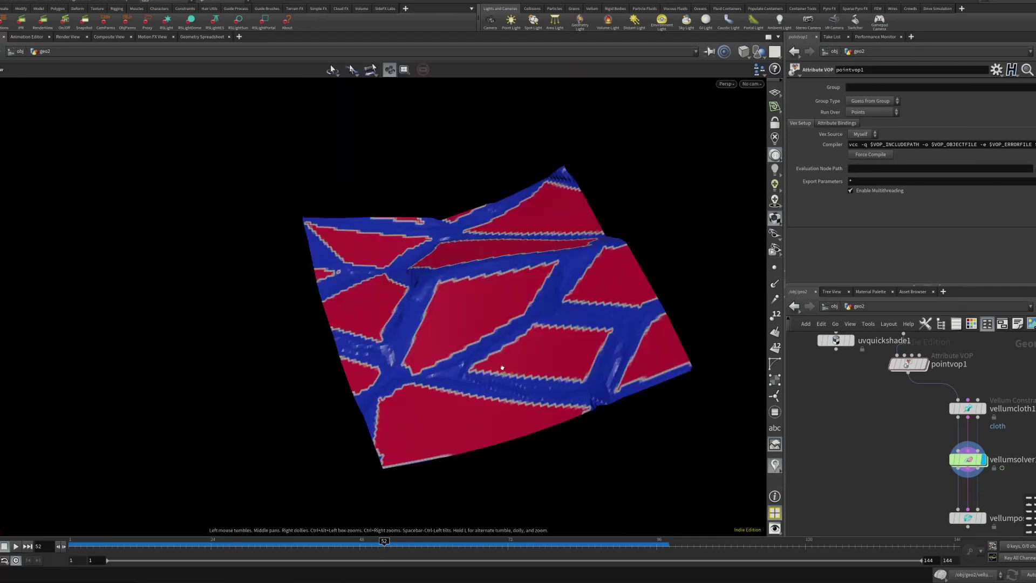
drag(504, 367, 542, 380)
middle_drag(550, 391, 606, 344)
right_drag(606, 345, 627, 300)
scroll(628, 300, down, 5)
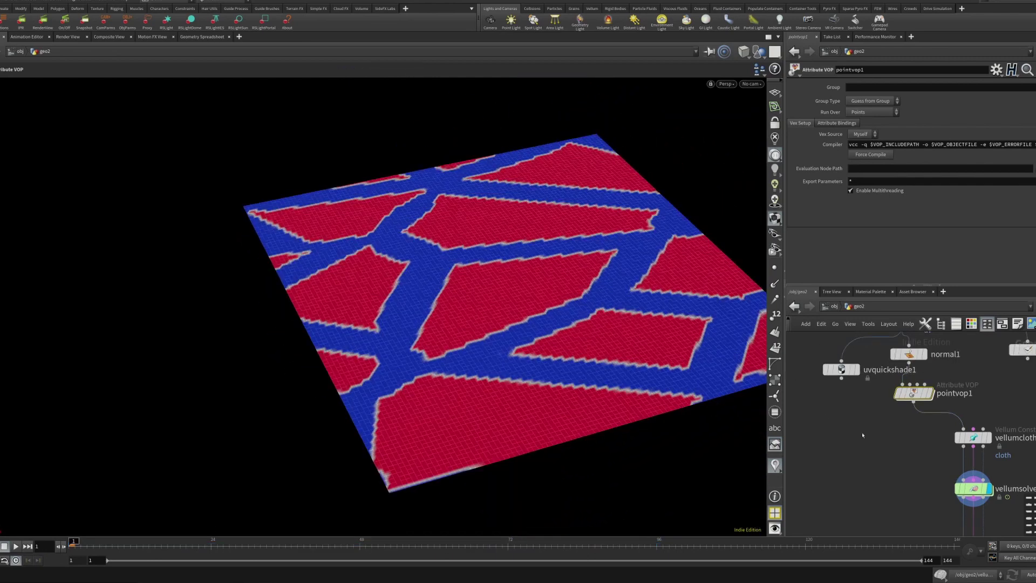
click(863, 434)
middle_drag(867, 423, 838, 455)
drag(945, 469, 953, 475)
key(Tab)
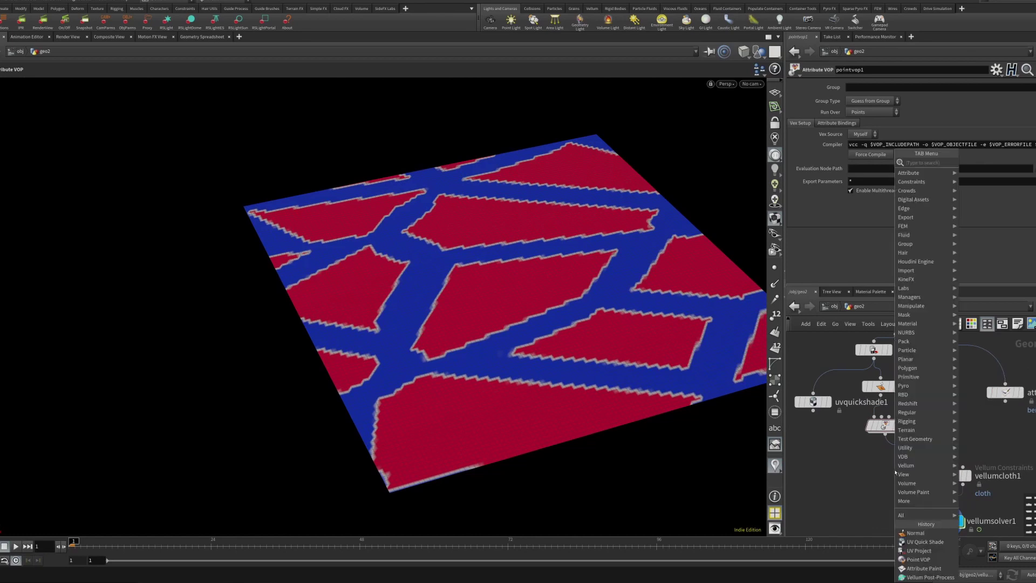
text(att)
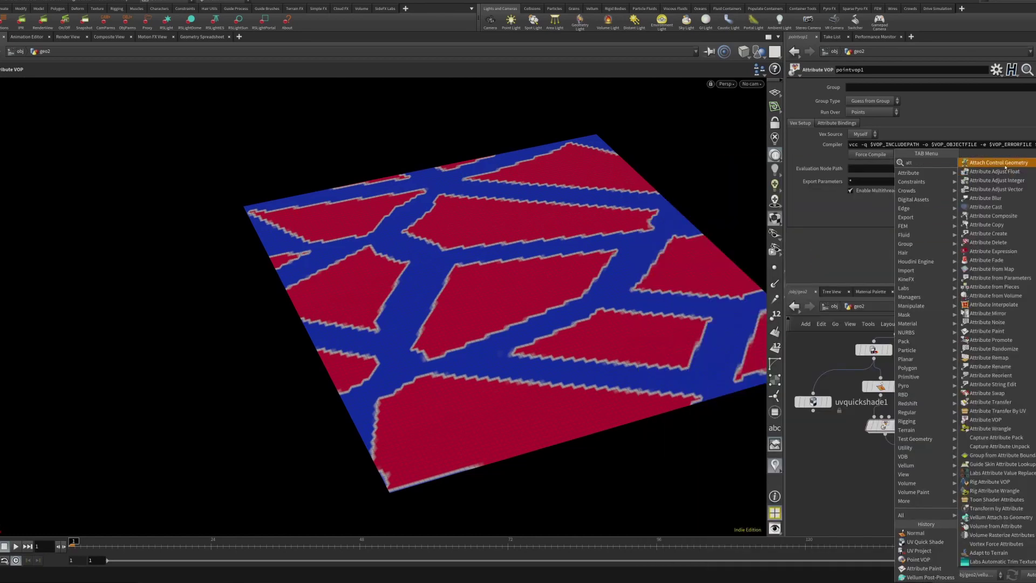
click(807, 488)
middle_drag(807, 488, 832, 474)
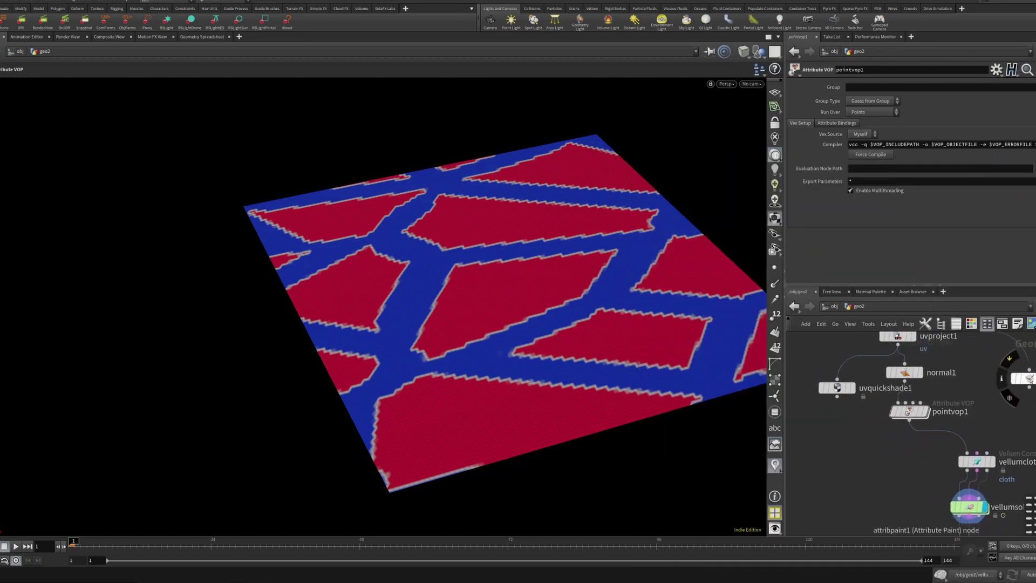
Insert attribpaint1 between pointvop1 and vellumcloth1, clear its earlier painted changes and show its brush settings
drag(1021, 379, 909, 456)
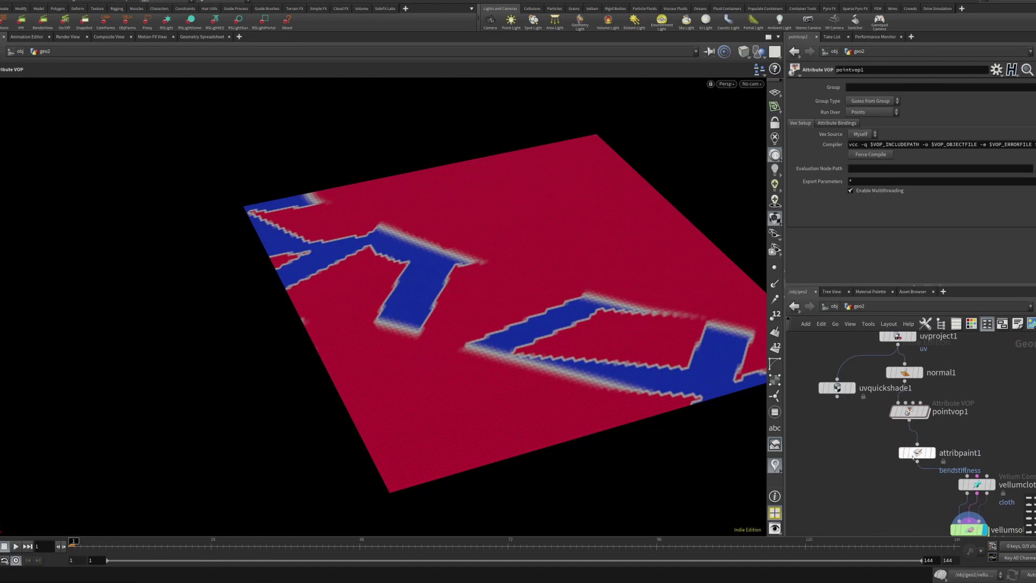
click(909, 456)
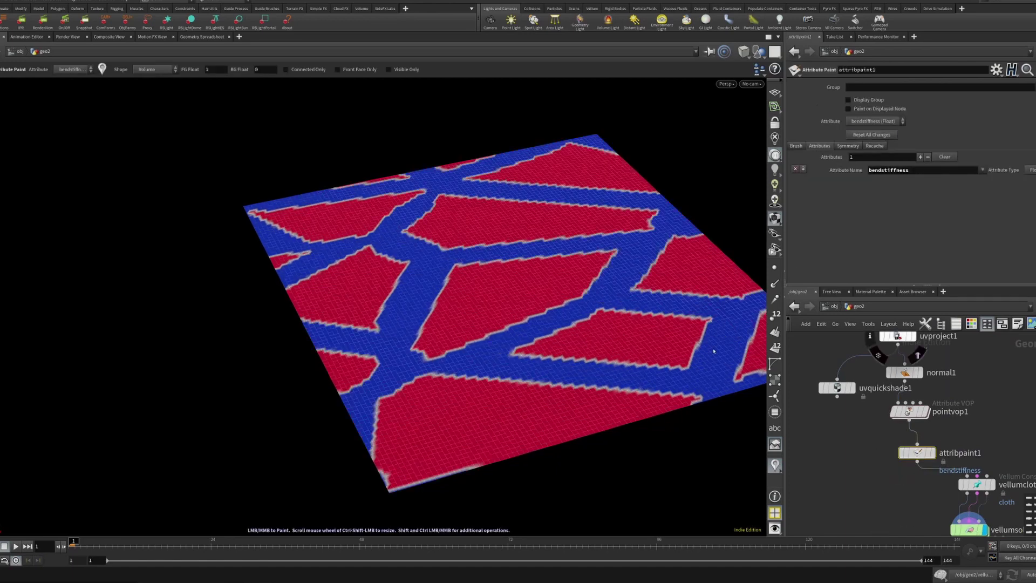
alt+middle_drag(612, 294, 637, 304)
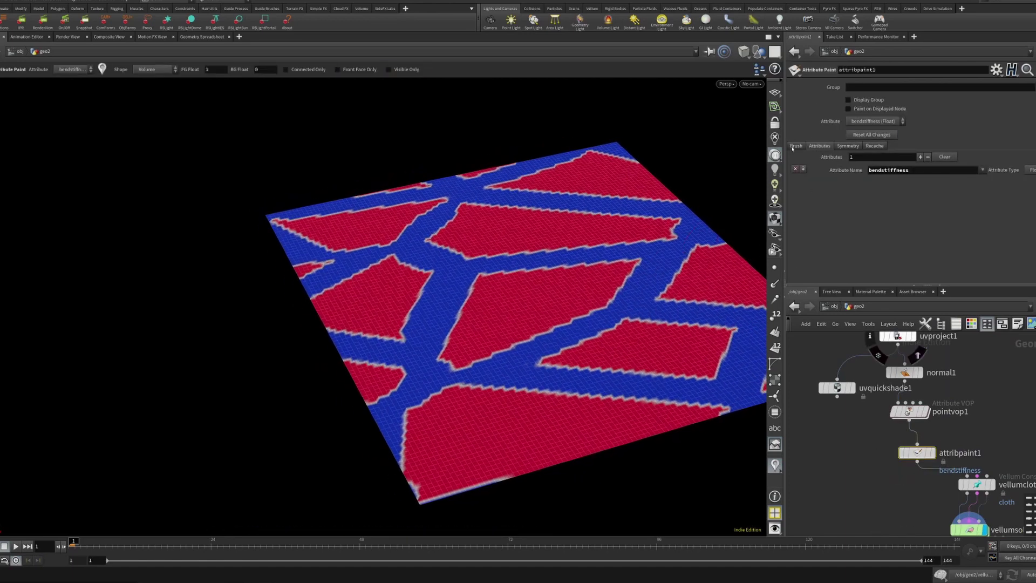
click(796, 146)
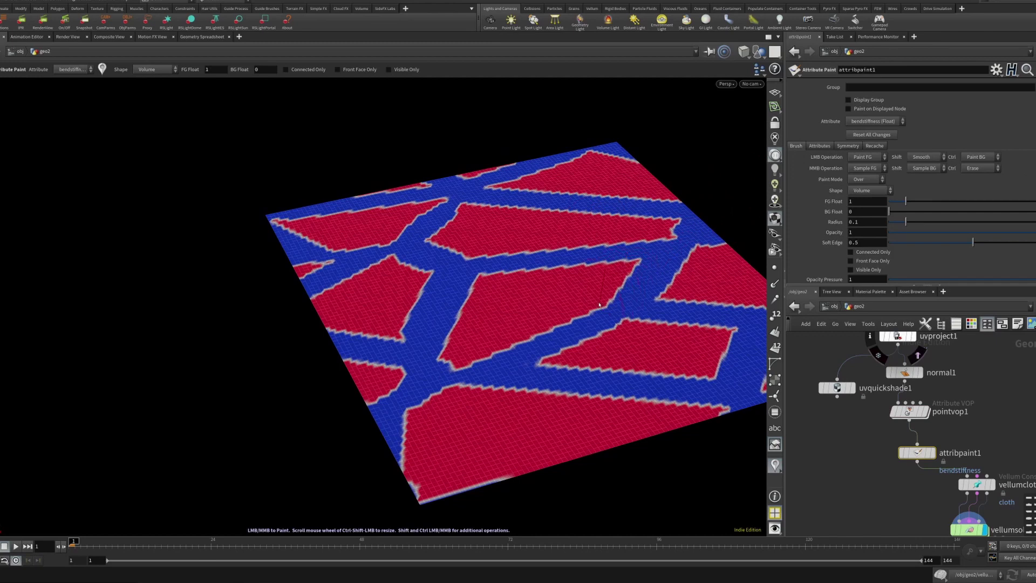
With attribpaint1 displayed, paint the background bendstiffness value 0 over the whole central stiff cell of the crackle pattern
drag(611, 314, 608, 315)
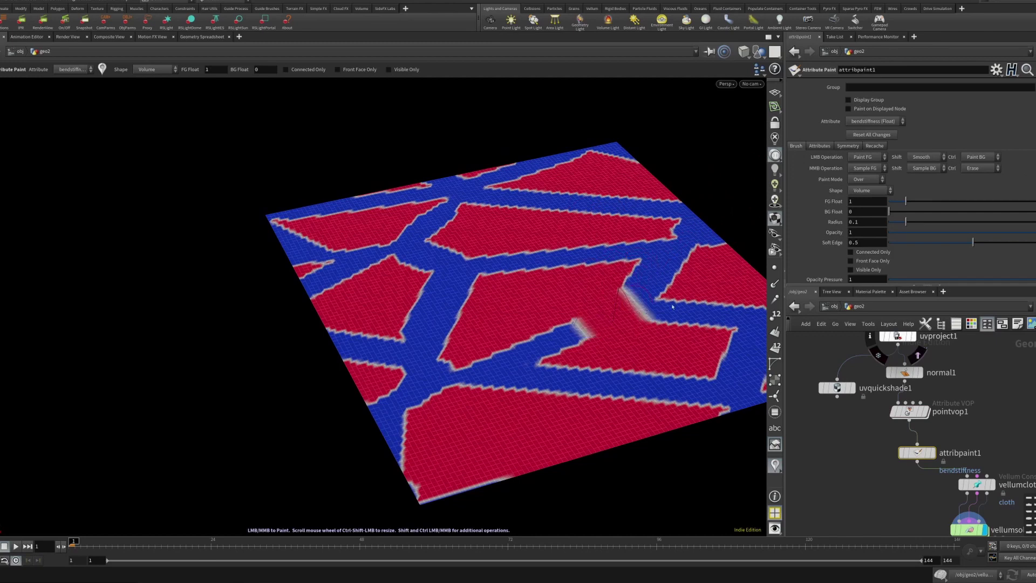
key(ctrl+z)
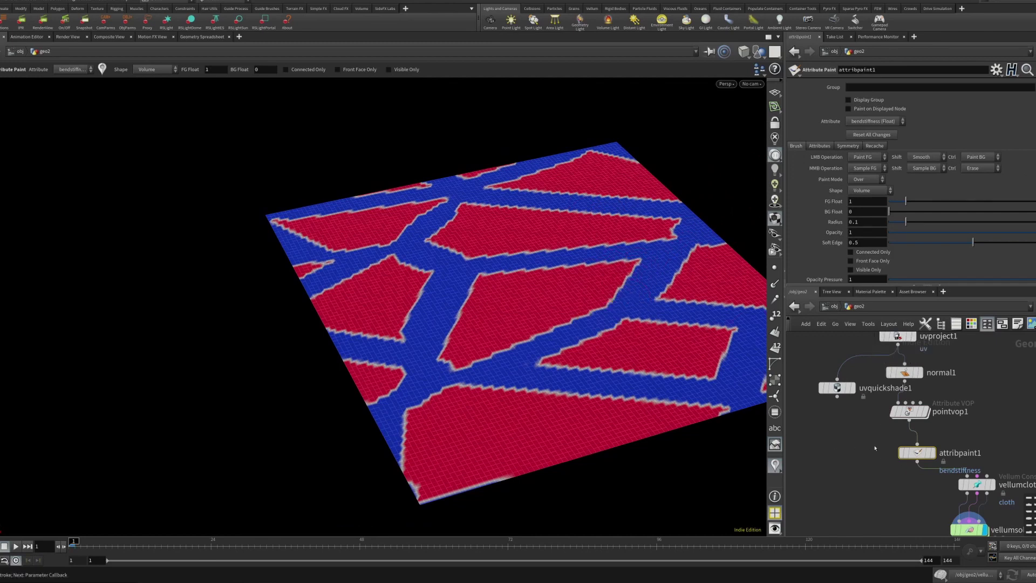
ctrl+click(550, 291)
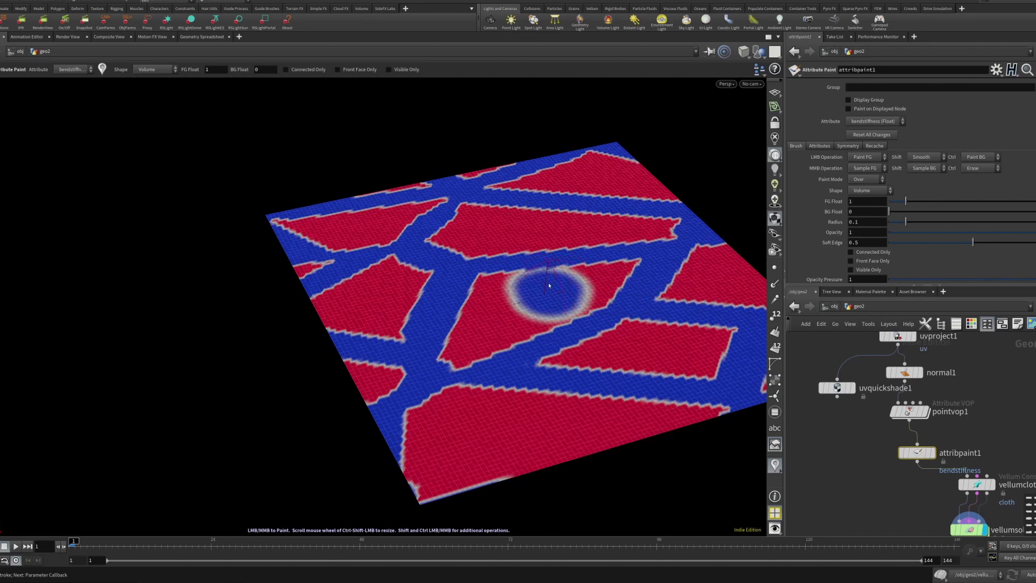
ctrl+drag(551, 285, 630, 280)
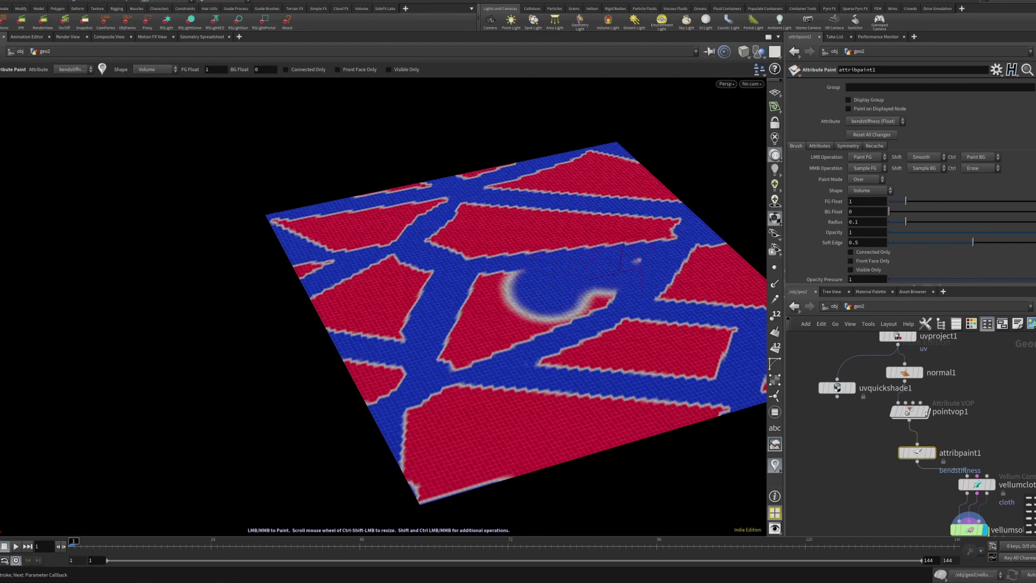
click(933, 452)
ctrl+click(619, 285)
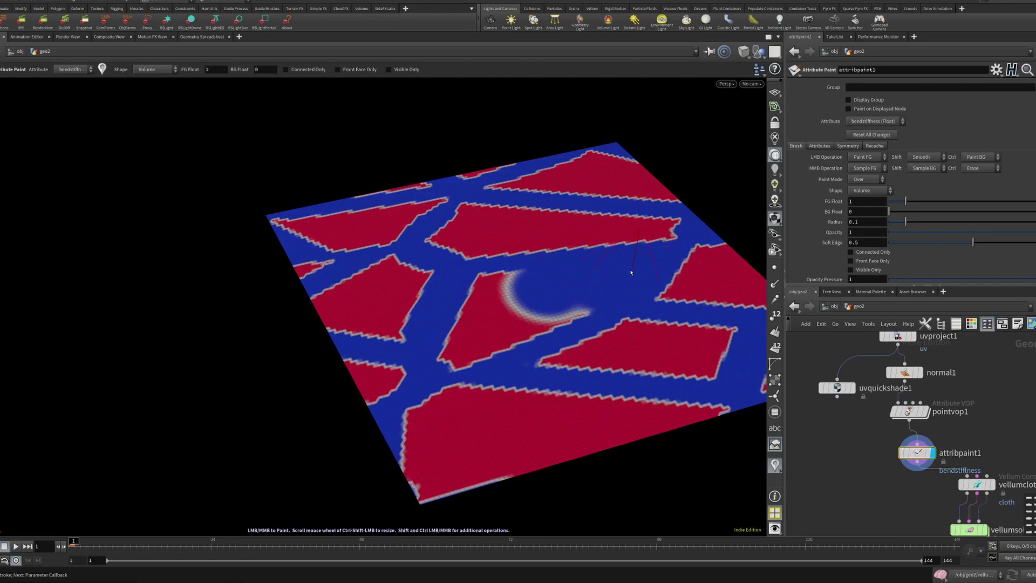
mouse_move(625, 277)
ctrl+mouse_down()
mouse_move(453, 356)
mouse_move(488, 286)
mouse_move(498, 312)
ctrl+mouse_up()
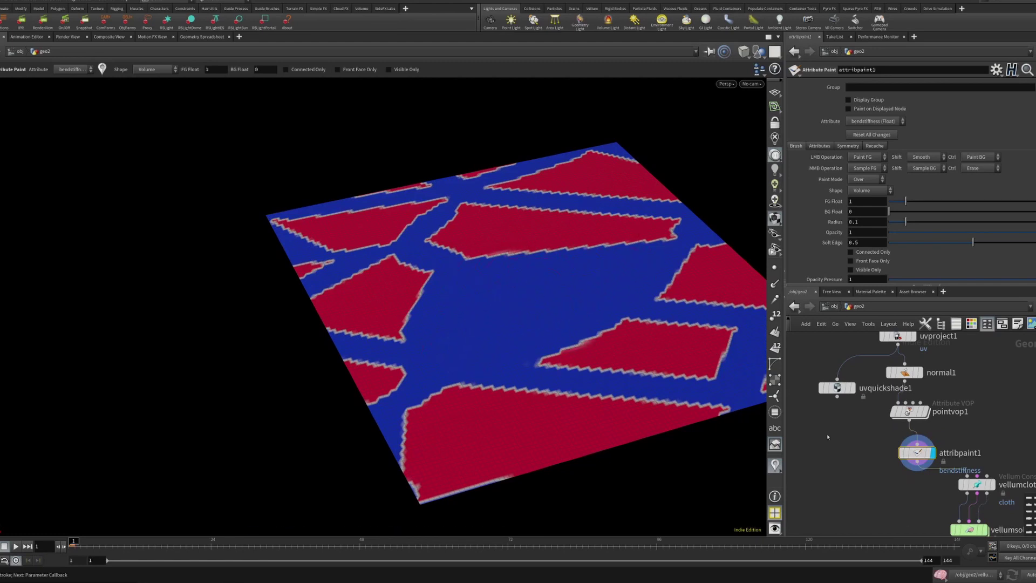
Enter vellumsolver1's forces network and place a POP Attract node above popforce1
middle_drag(866, 486, 803, 376)
drag(911, 379, 894, 383)
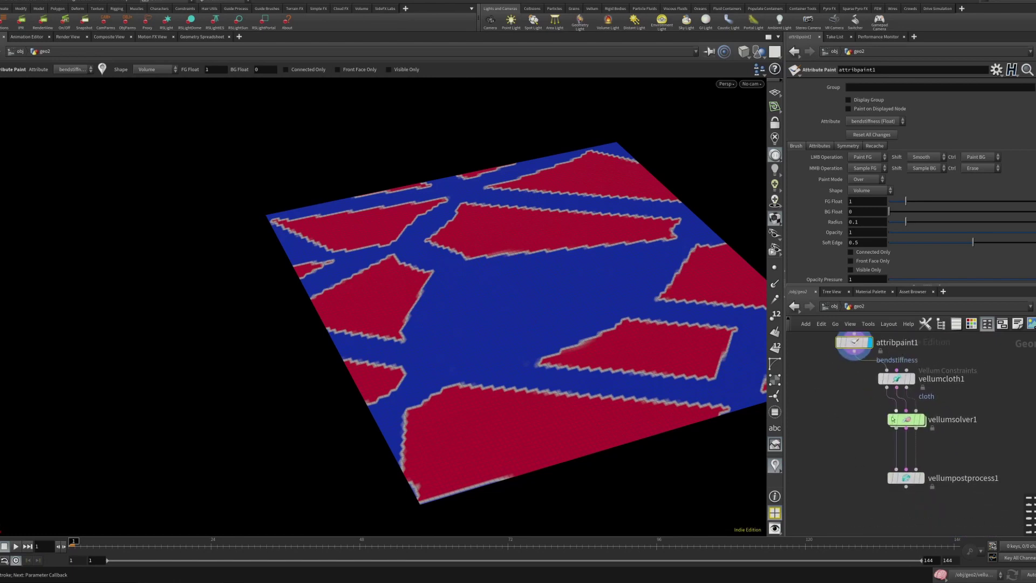
key(i)
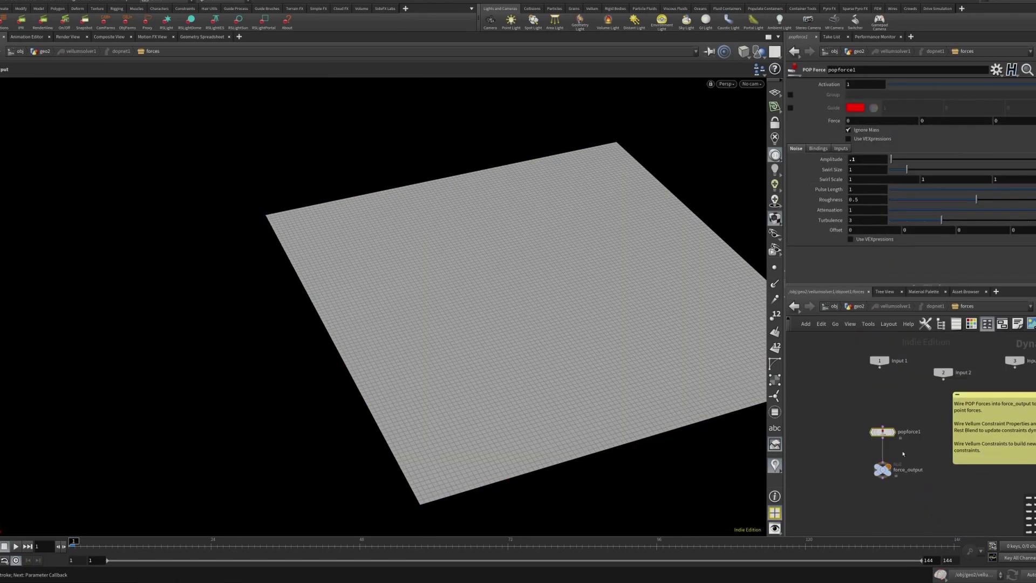
key(Tab)
text(po)
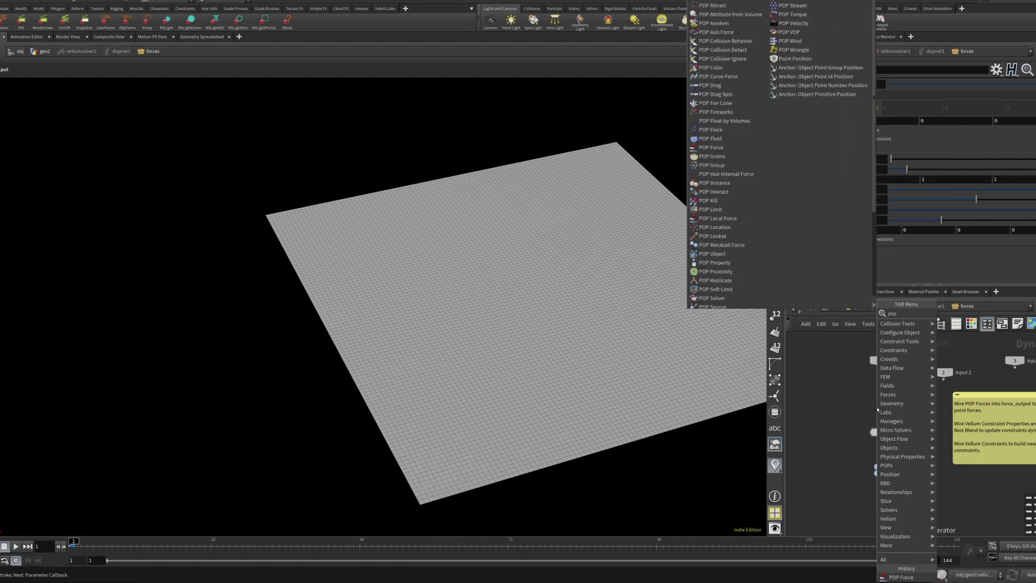
text(pa)
key(Return)
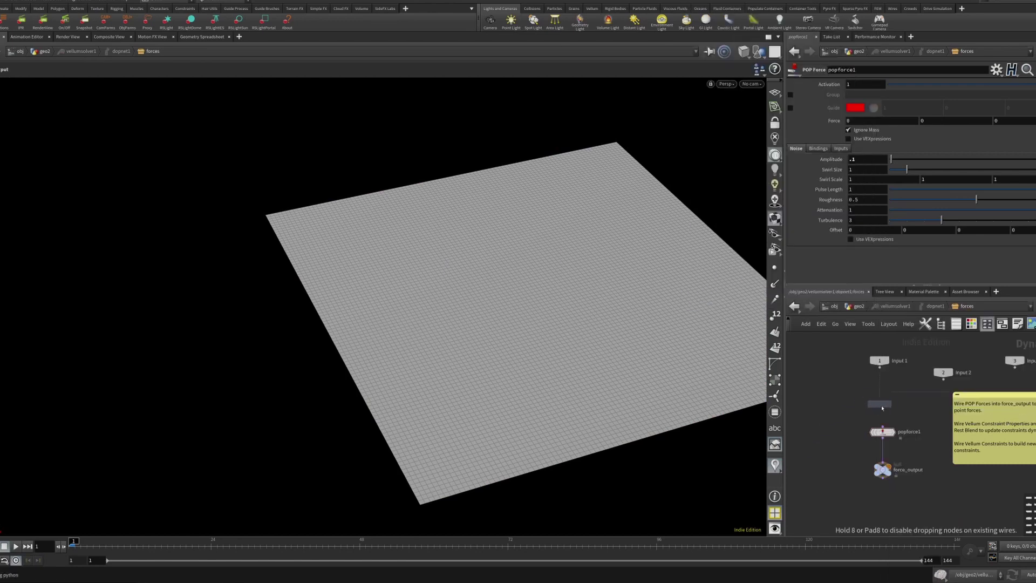
click(880, 401)
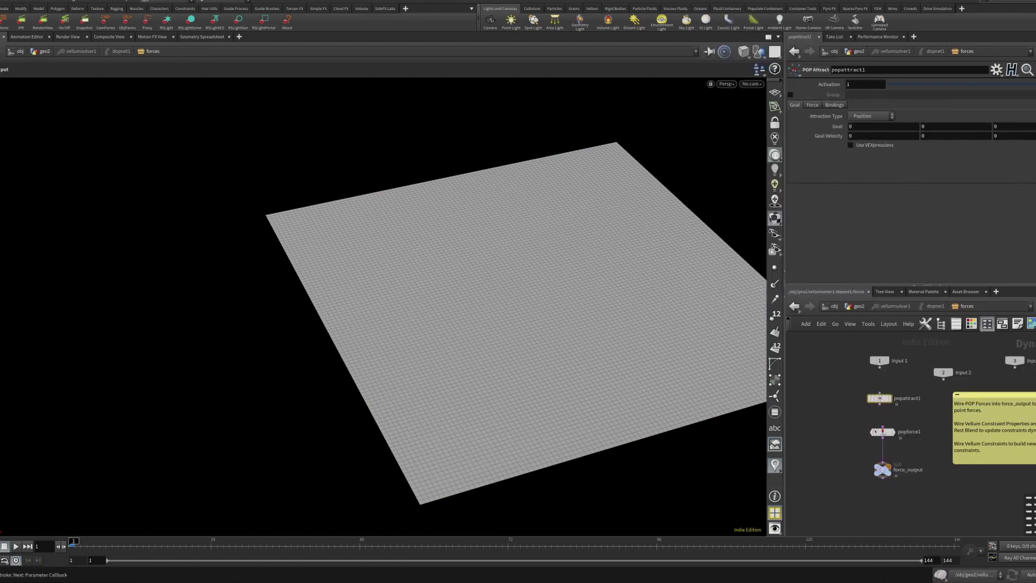
Wire popattract1 into popforce1 and bypass popforce1
drag(880, 404, 872, 432)
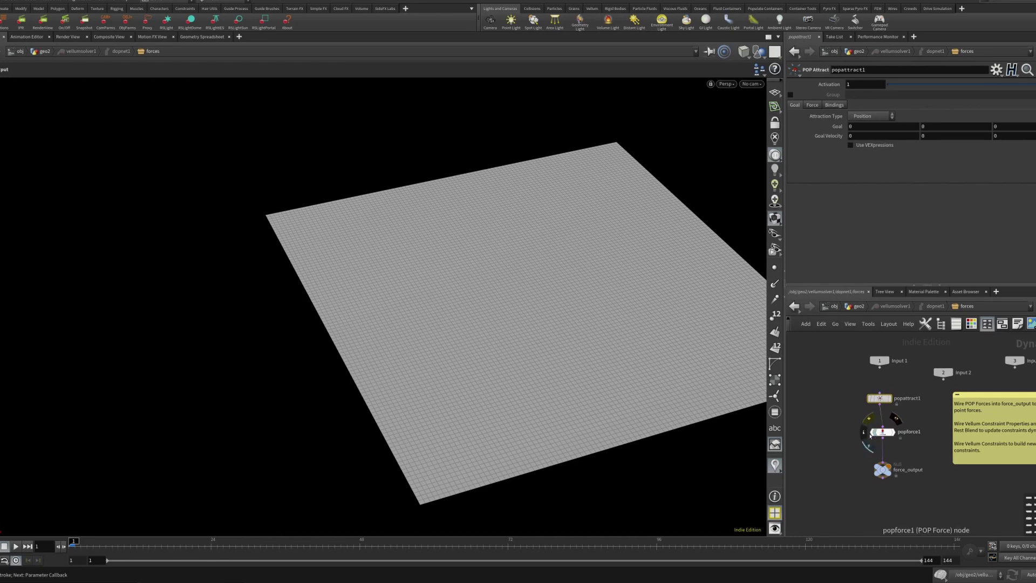
click(868, 419)
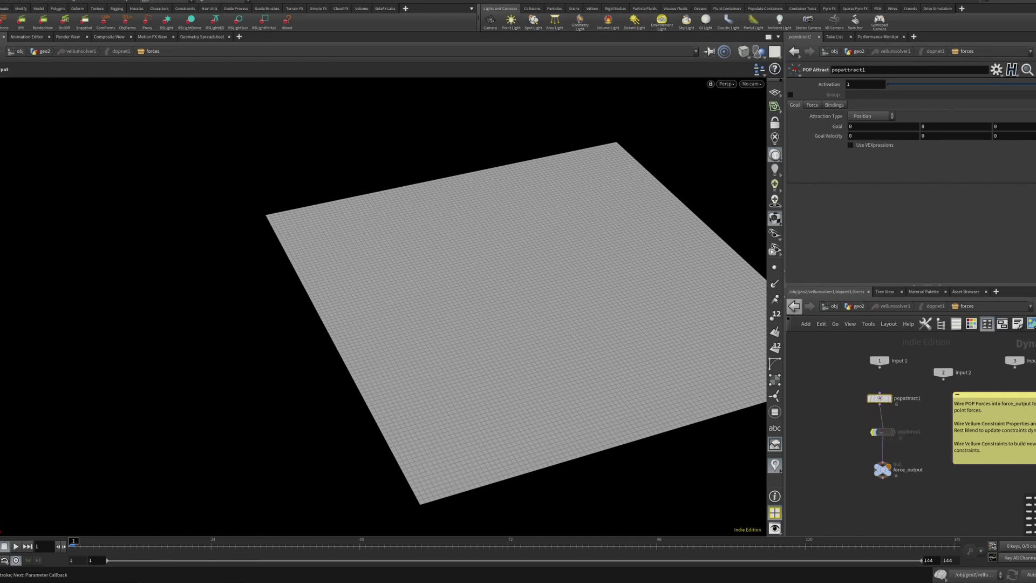
Set the Y component of popattract1's goal to 0.1 and return to the geo2 network
click(821, 105)
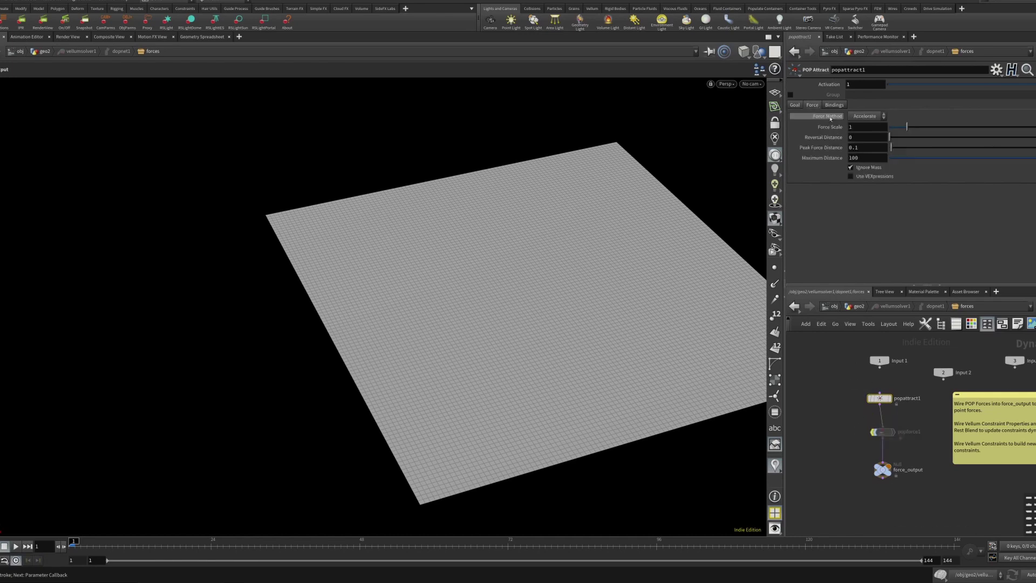
click(797, 106)
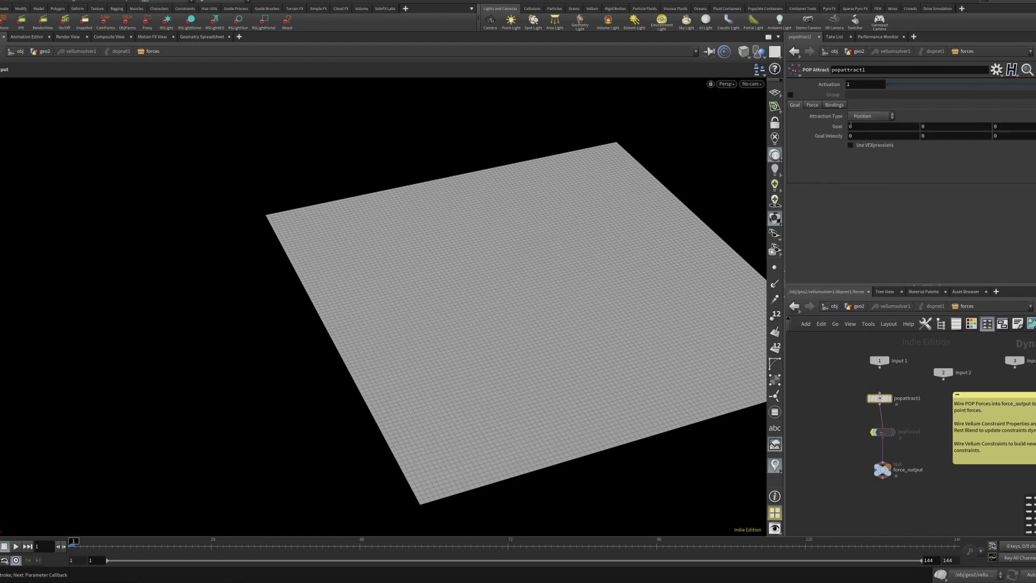
click(923, 127)
text(.1)
key(Return)
middle_drag(861, 501, 855, 485)
key(u)
key(u)
key(u)
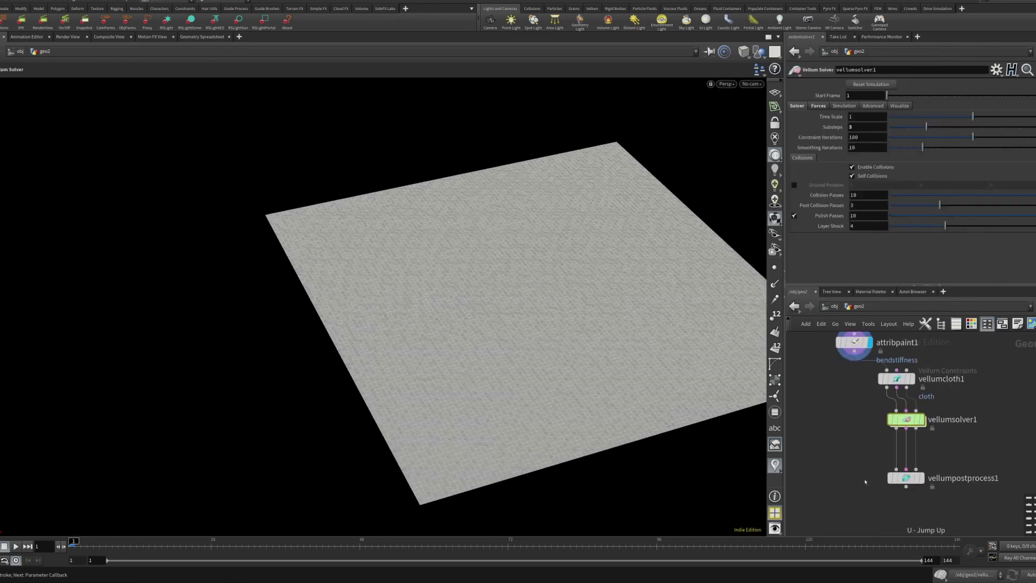
Rearrange attribpaint1 and vellumcloth1 so the node chain above vellumsolver1 has a tidy layout
middle_drag(863, 412, 865, 423)
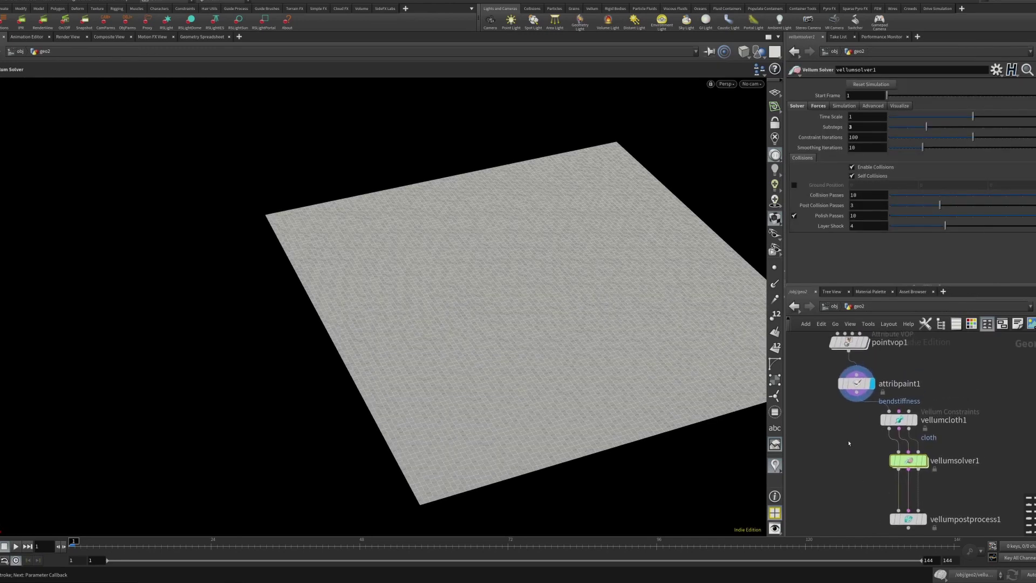
middle_drag(849, 444, 850, 433)
drag(856, 372, 848, 366)
middle_drag(862, 413, 862, 391)
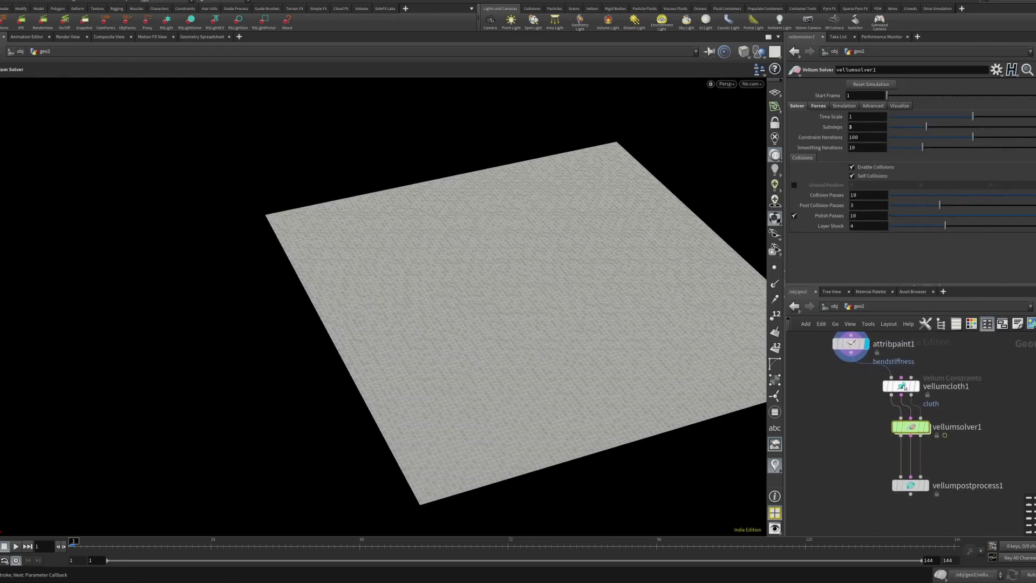
drag(905, 387, 915, 394)
middle_drag(936, 422, 938, 402)
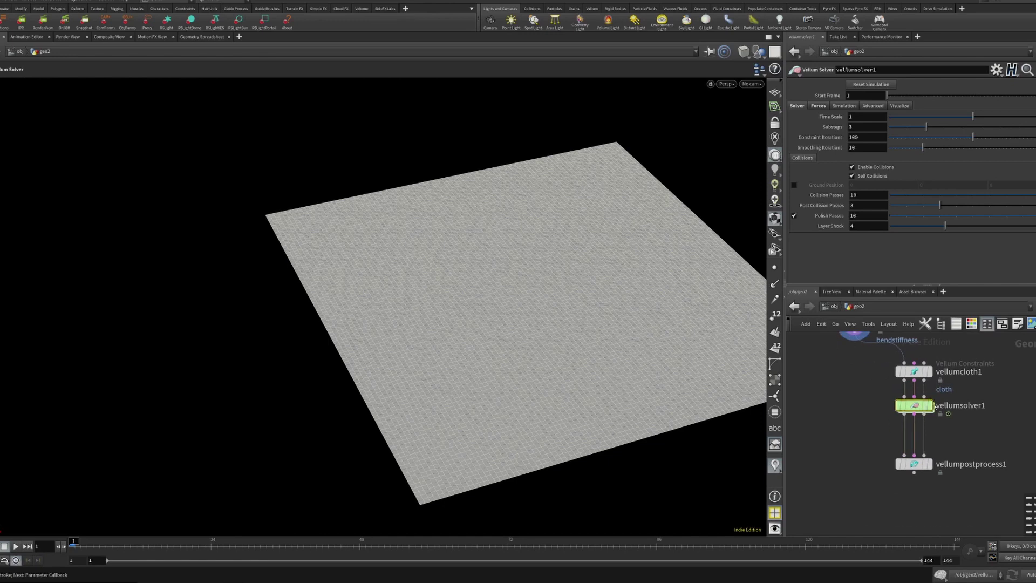
click(932, 410)
middle_drag(856, 393, 860, 436)
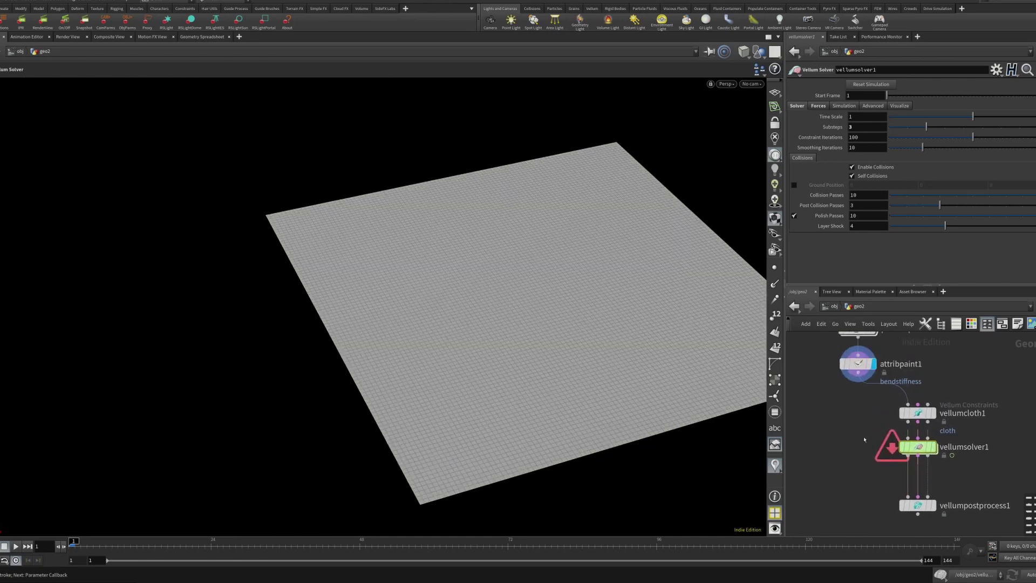
Reconnect vellumcloth1's middle output to vellumsolver1's middle input and display vellumsolver1
click(917, 438)
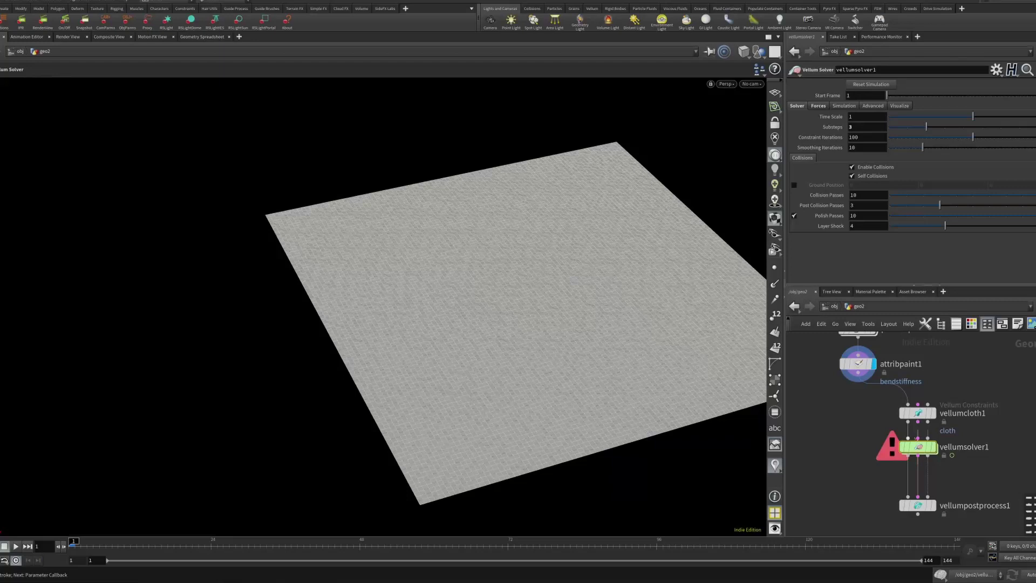
click(917, 422)
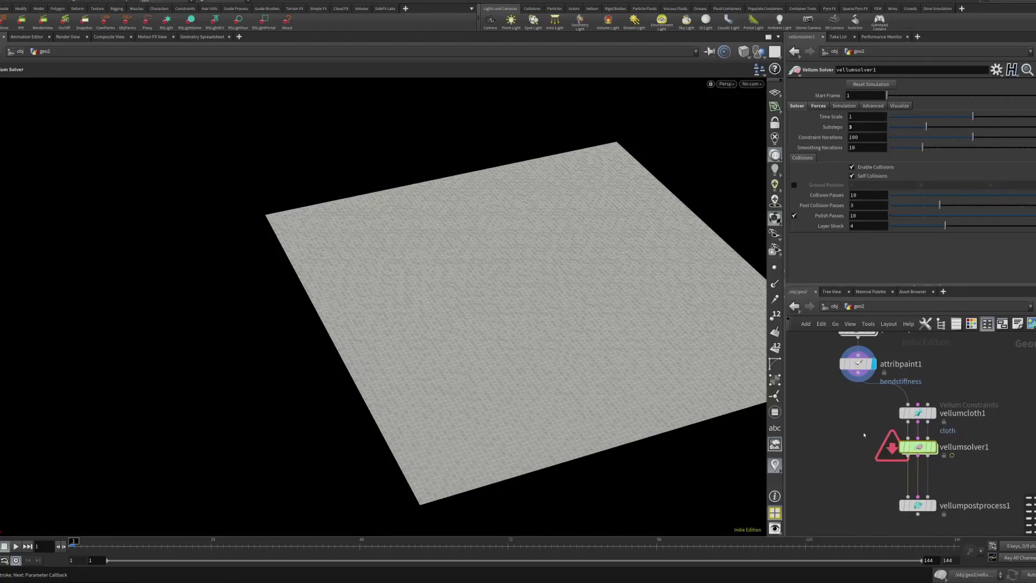
mouse_move(917, 447)
mouse_down()
mouse_move(926, 454)
mouse_move(917, 458)
mouse_up()
middle_drag(862, 445, 915, 419)
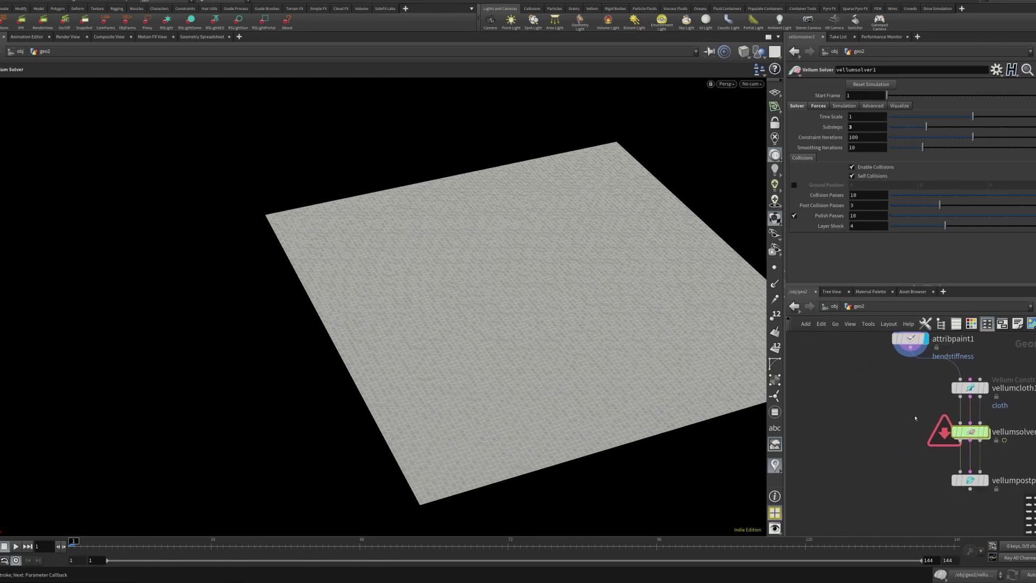
click(985, 433)
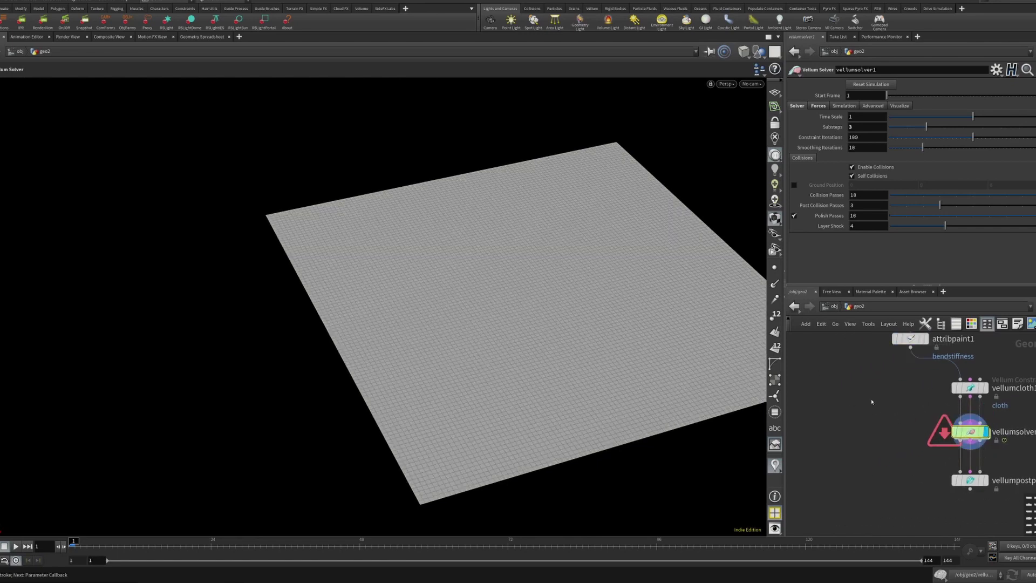
middle_drag(864, 439, 830, 466)
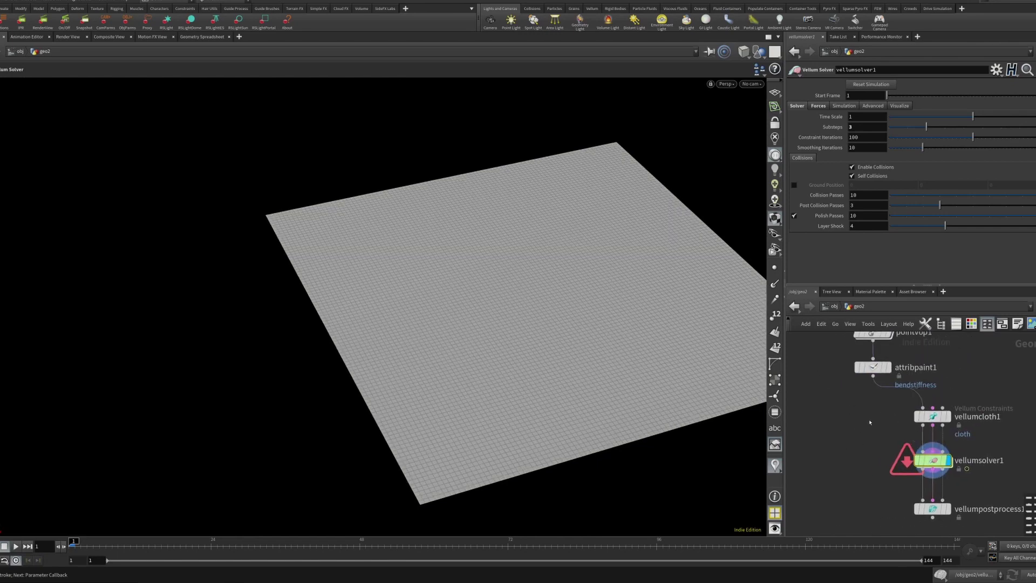
Pin a small patch of points near the cloth's centre in vellumcloth1, using the Soft pin type
drag(889, 406, 957, 433)
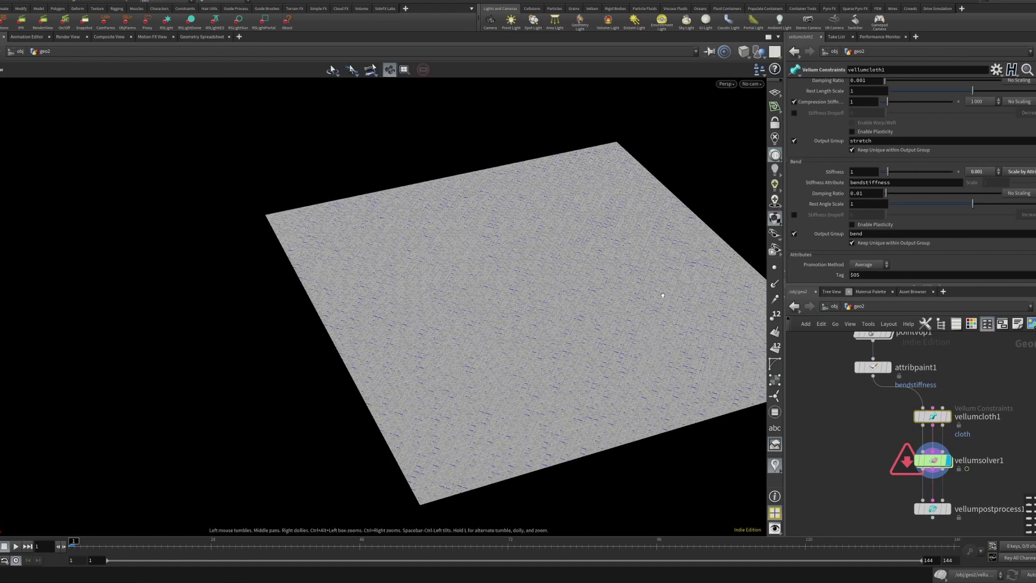
alt+middle_drag(650, 311, 551, 296)
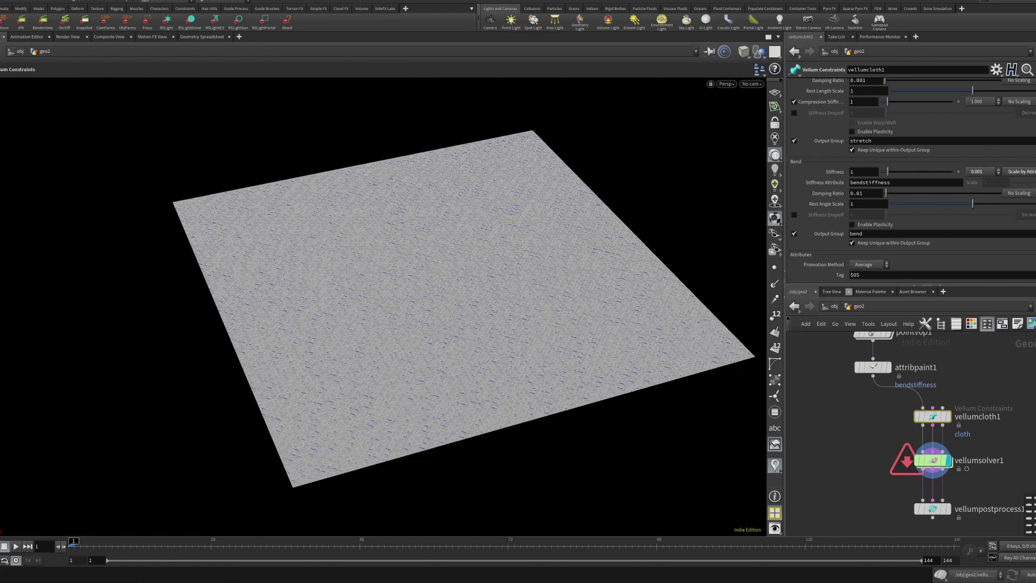
scroll(1025, 153, up, 6)
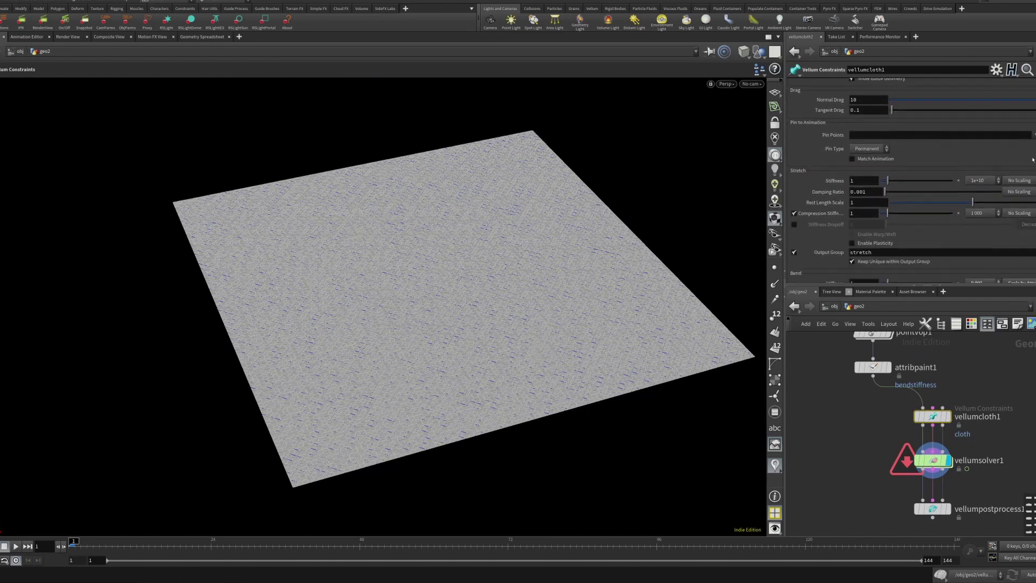
click(1032, 135)
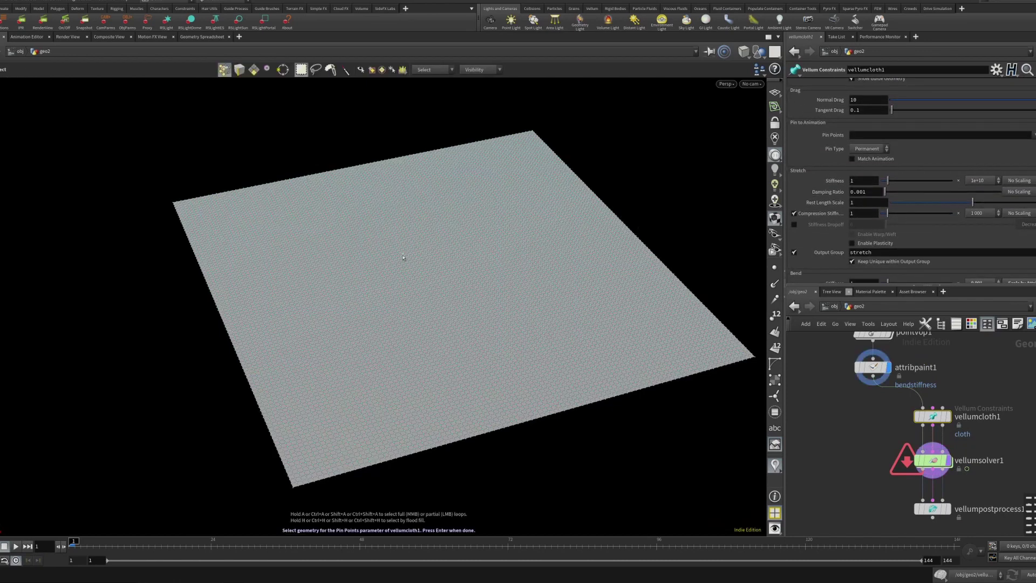
drag(403, 257, 480, 290)
key(Return)
click(868, 149)
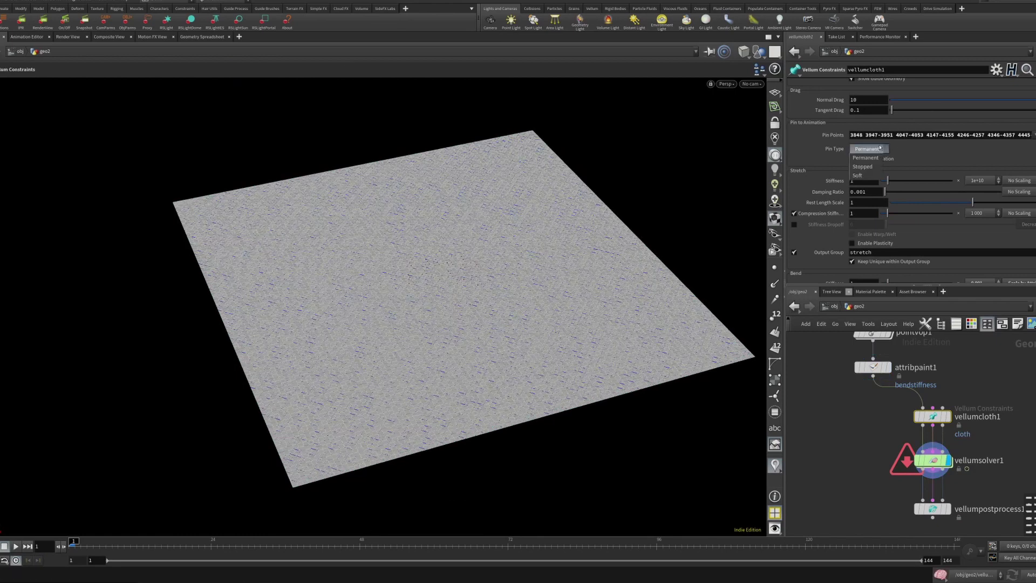
click(865, 176)
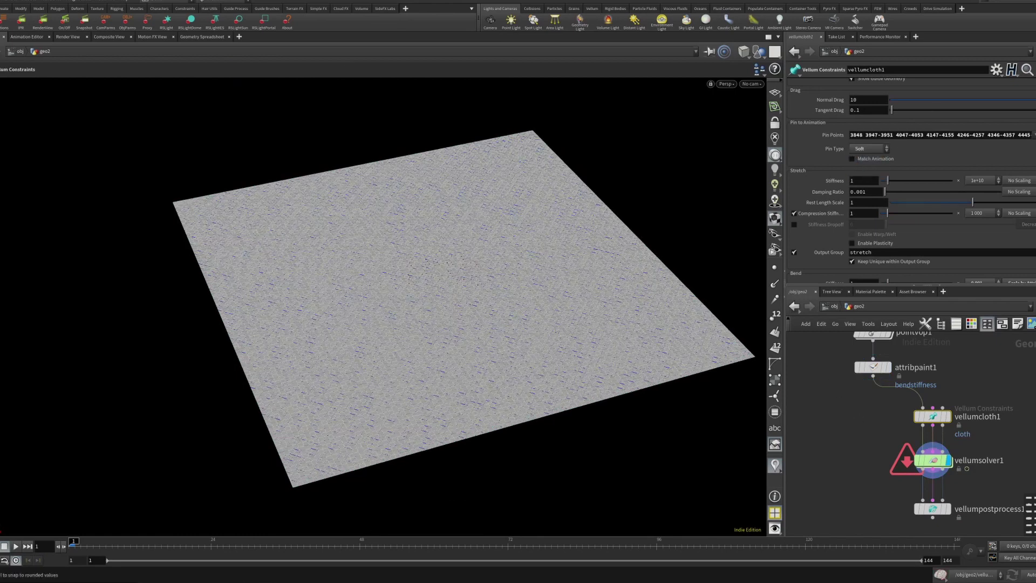
Enable plasticity for vellumcloth1's bend constraints and show its plasticity settings
scroll(1019, 186, down, 5)
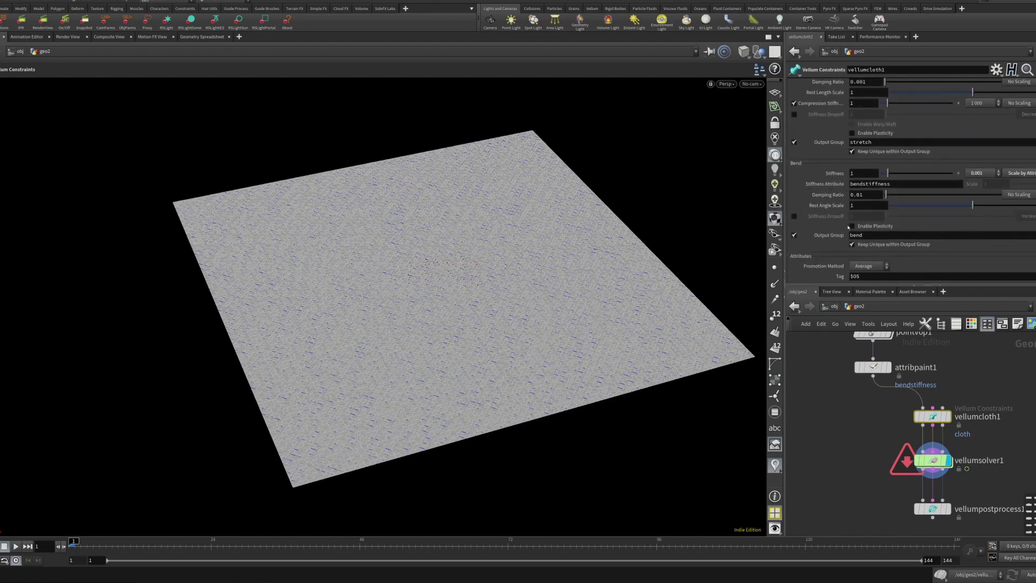
scroll(1020, 186, up, 2)
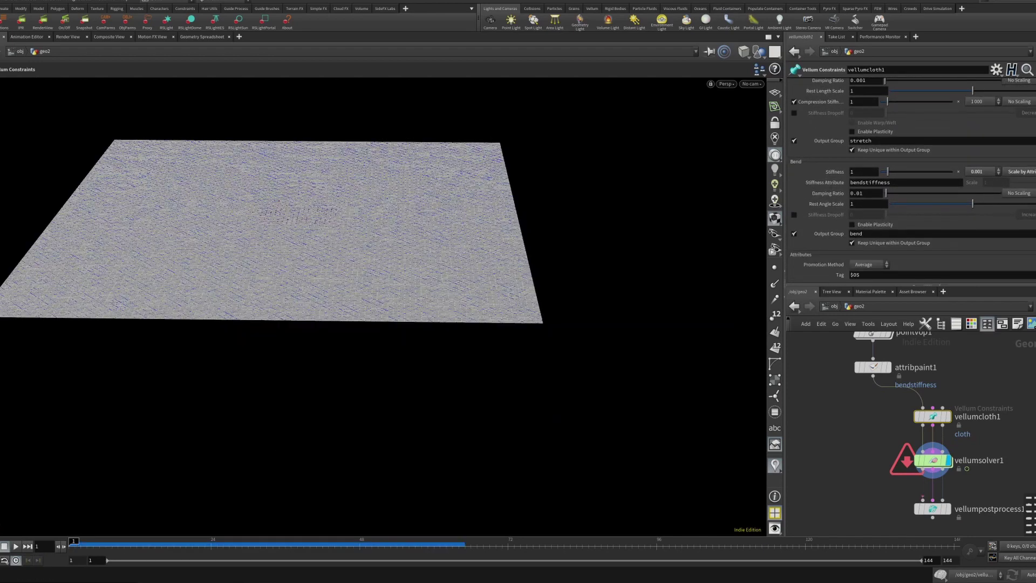
scroll(859, 183, up, 3)
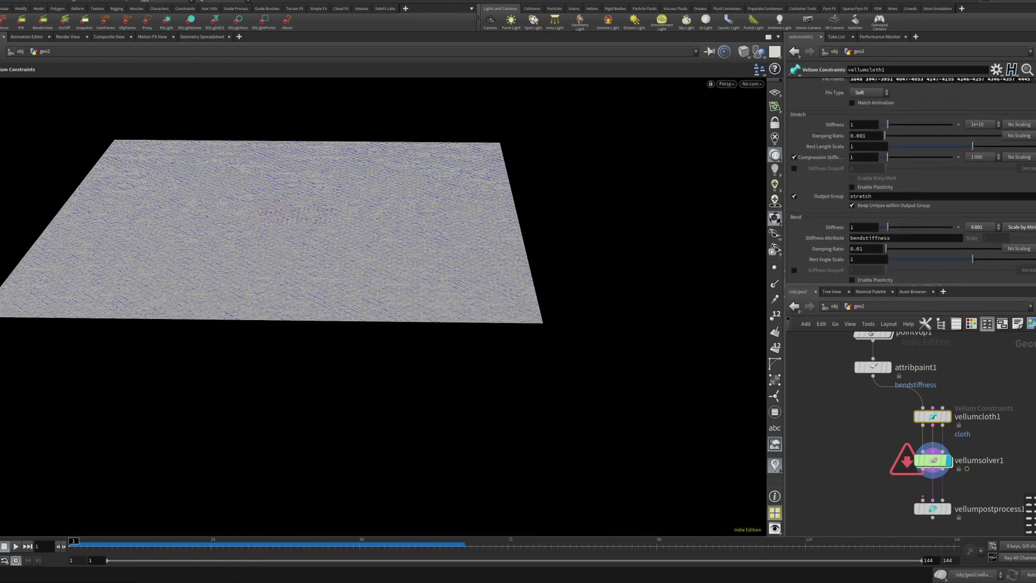
scroll(896, 227, down, 3)
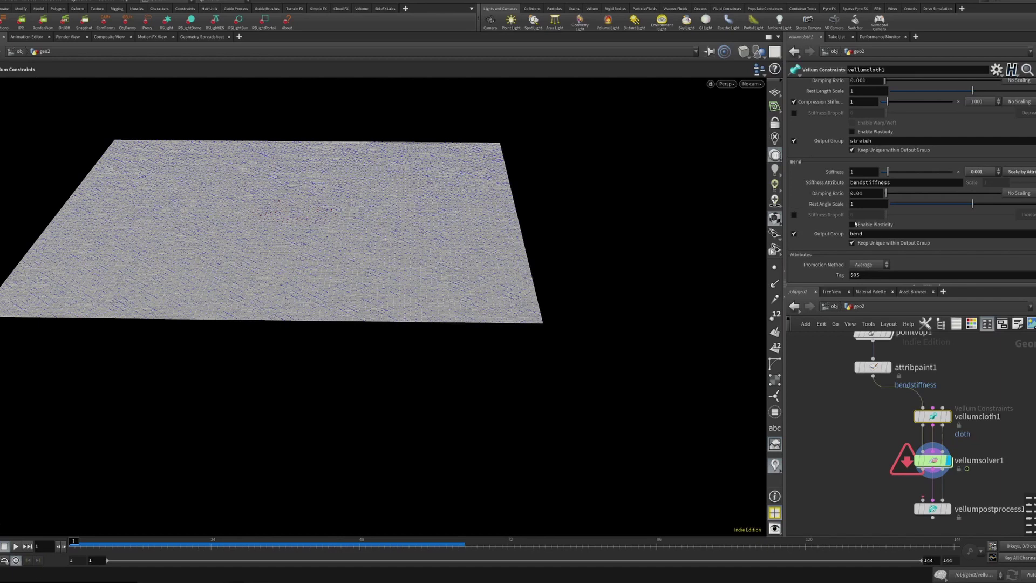
click(852, 225)
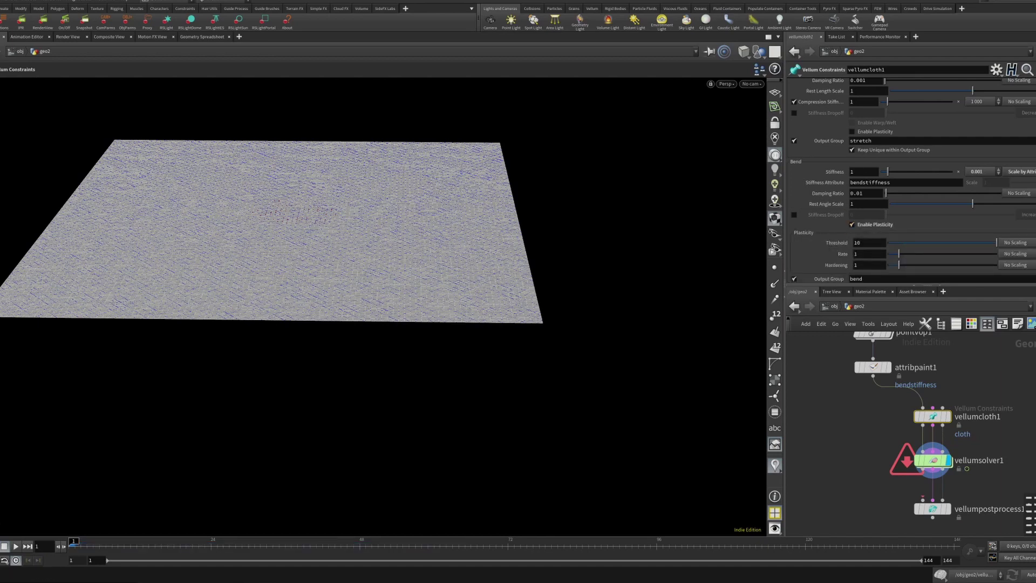
scroll(912, 178, up, 2)
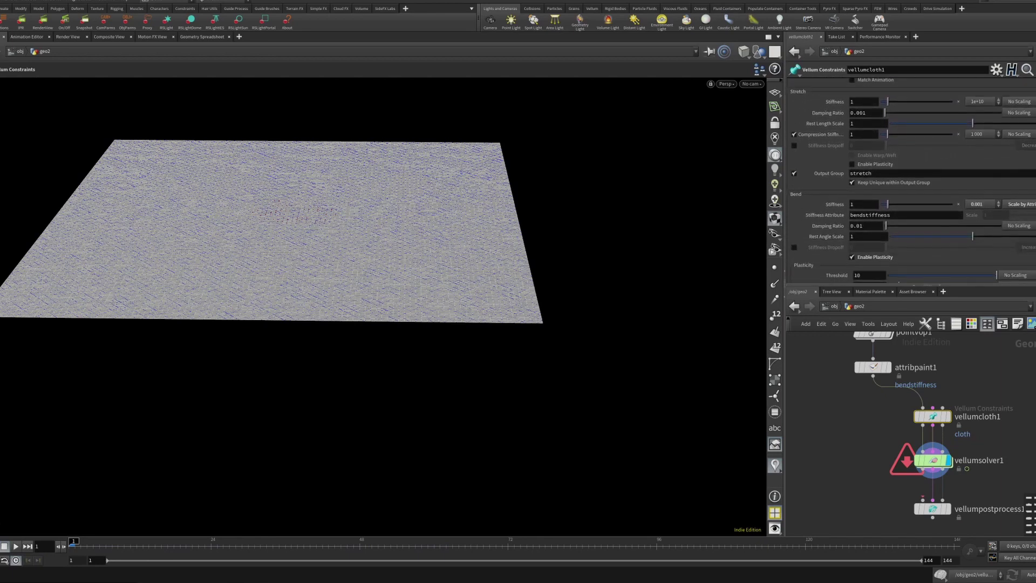
scroll(886, 196, down, 3)
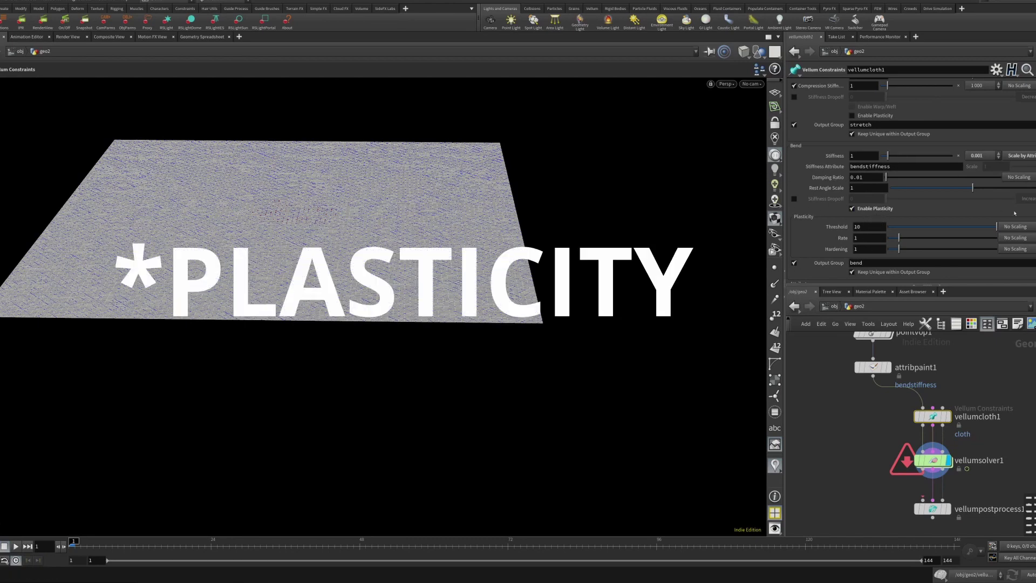
scroll(936, 207, down, 2)
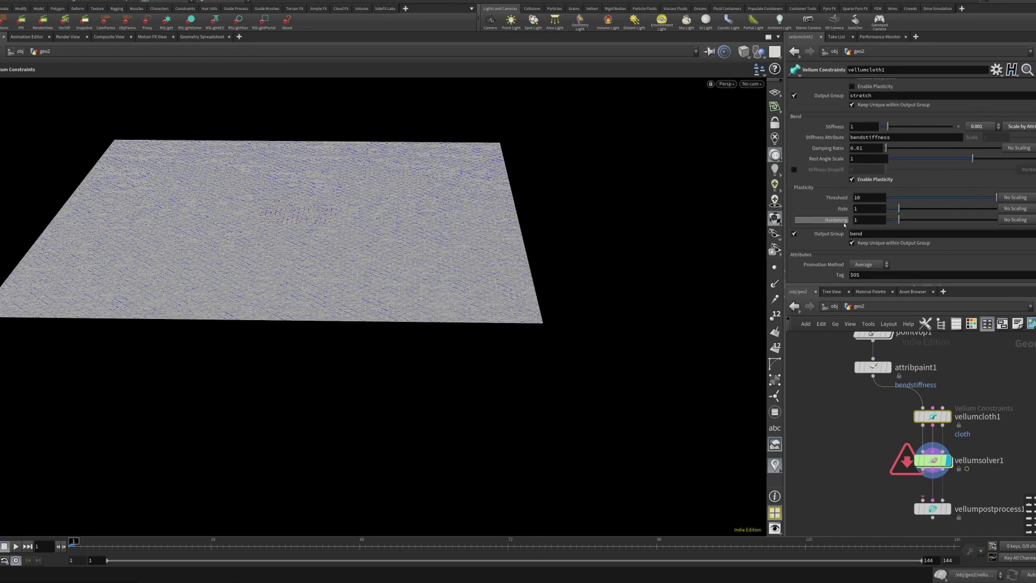
Set the bend plasticity threshold to 0.01, rate to 100 and hardening to 1000
drag(867, 198, 846, 197)
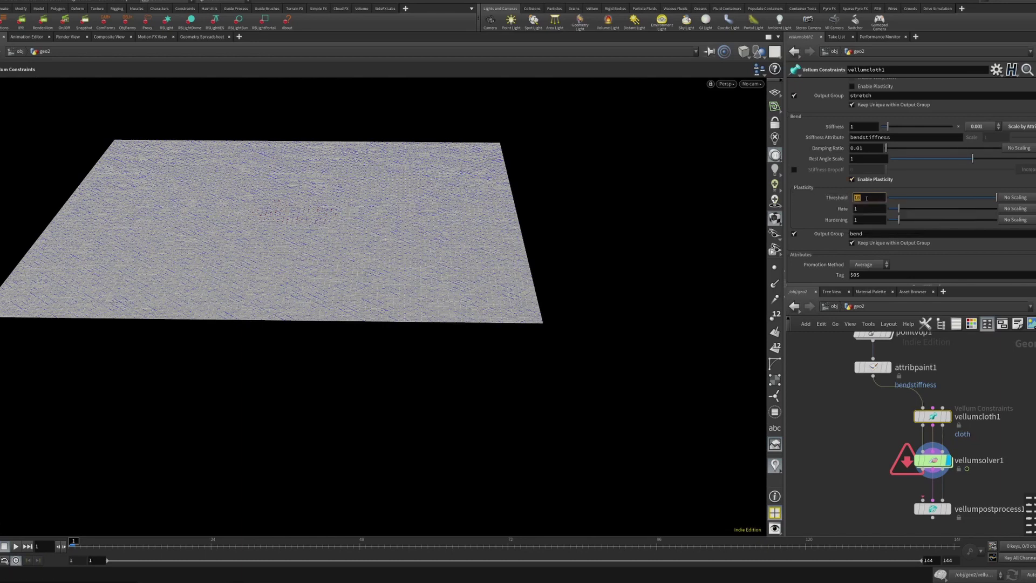
text(.01)
key(Return)
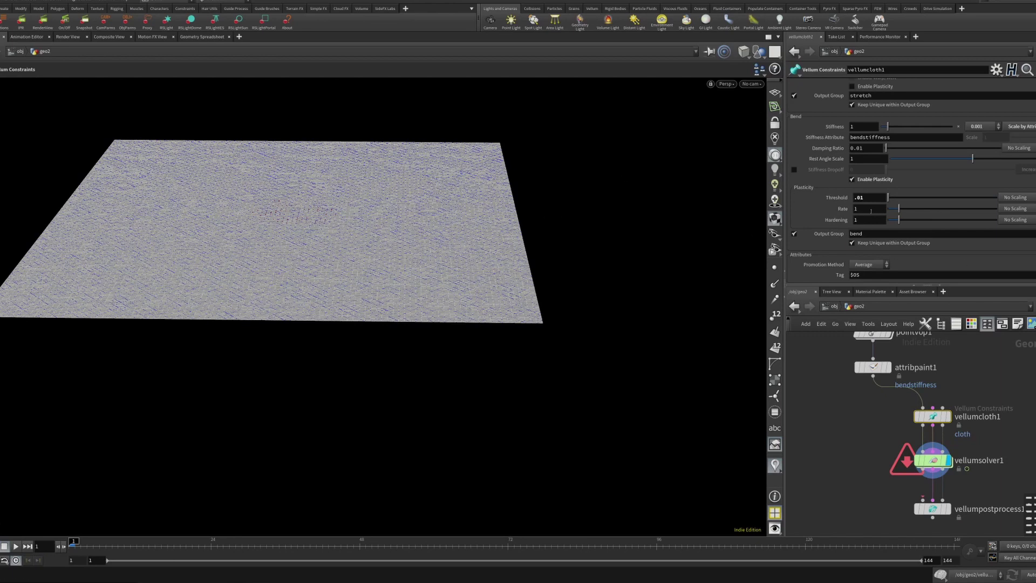
click(864, 209)
text(00)
key(Return)
click(877, 221)
click(821, 218)
click(868, 220)
text(000)
key(Return)
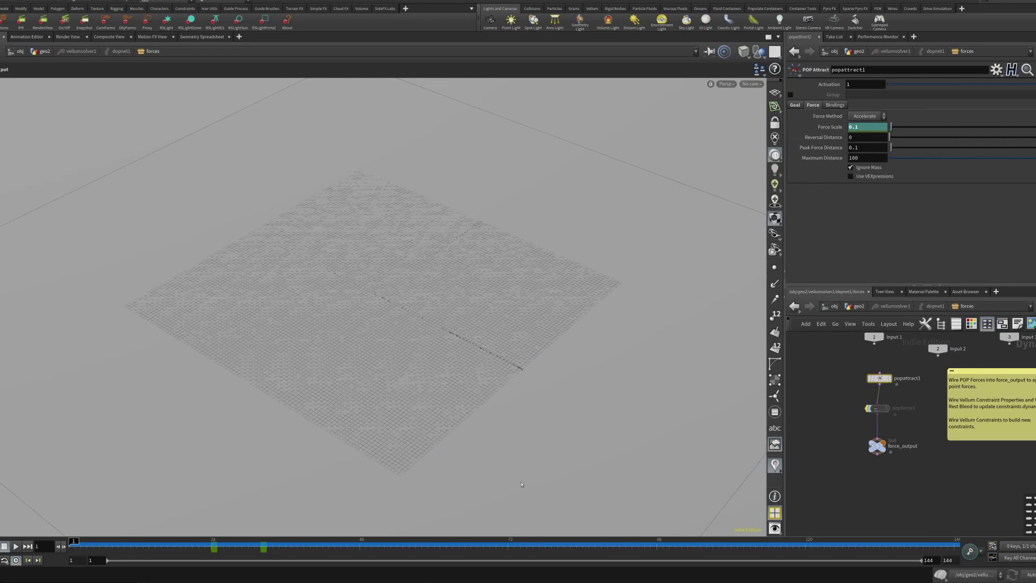
Inspect the cached cloth simulation at frame 24, rewind to frame 1 and return to the geo2 network
click(210, 542)
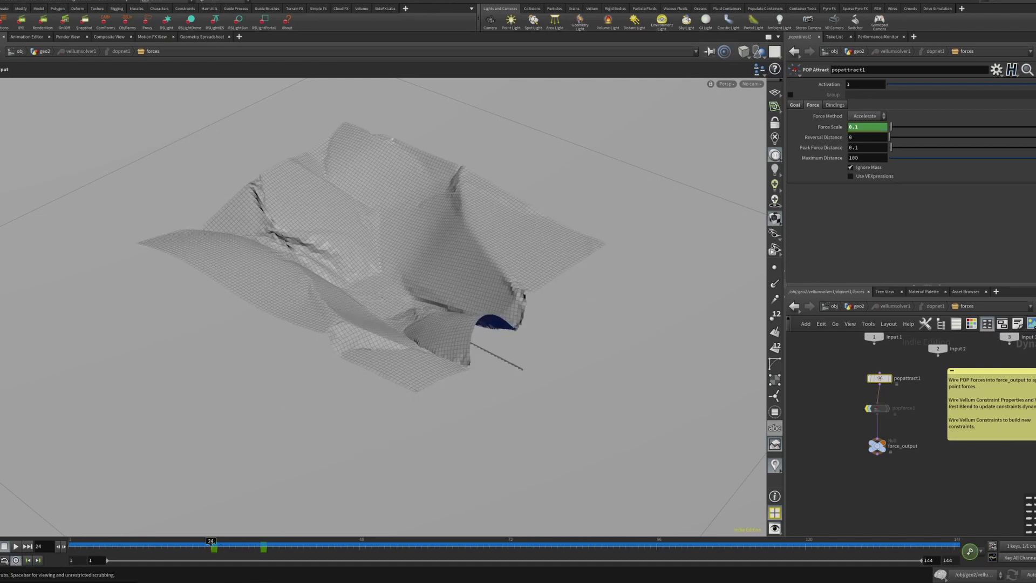
drag(211, 543, 72, 545)
click(884, 492)
key(u)
key(u)
key(u)
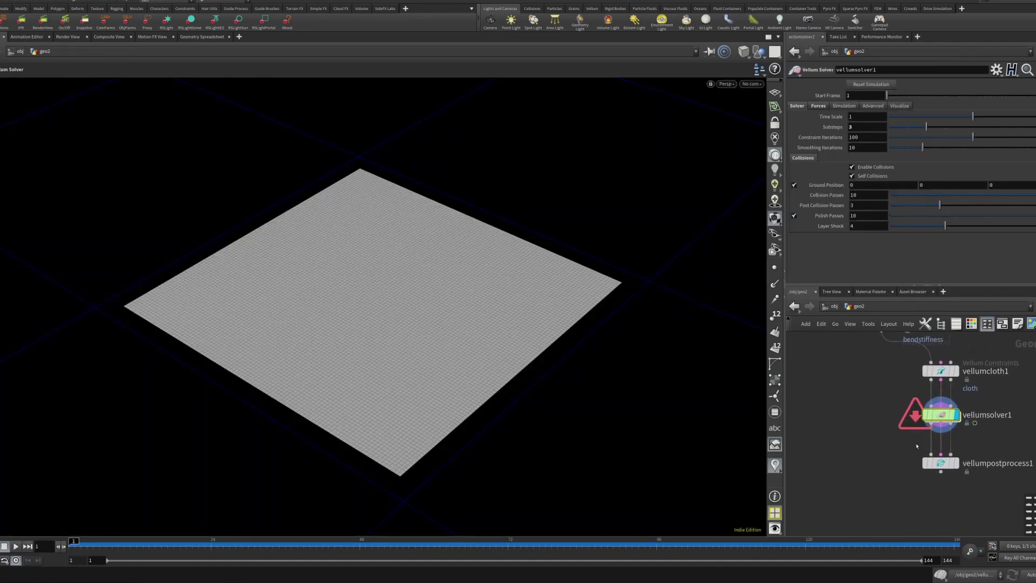
Play the cloth simulation through to frame 144 and display vellumpostprocess1
key(Up)
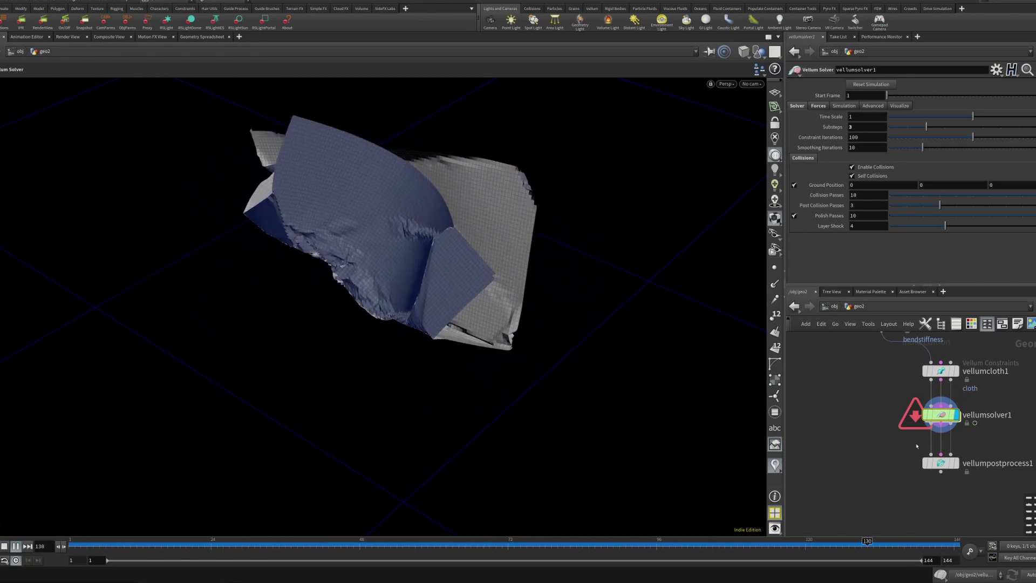
key(ctrl+Up)
key(ctrl+Down)
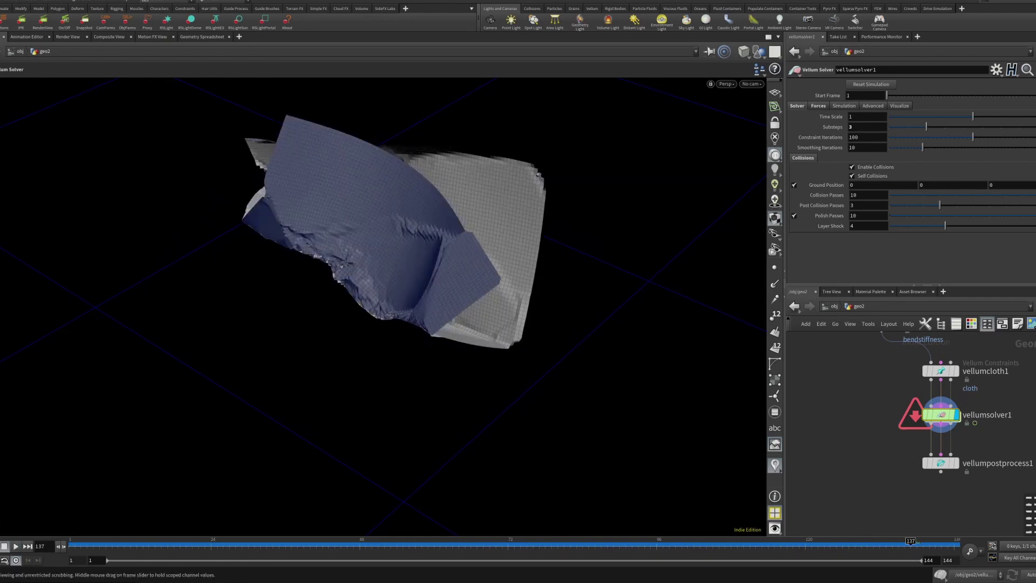
mouse_move(941, 464)
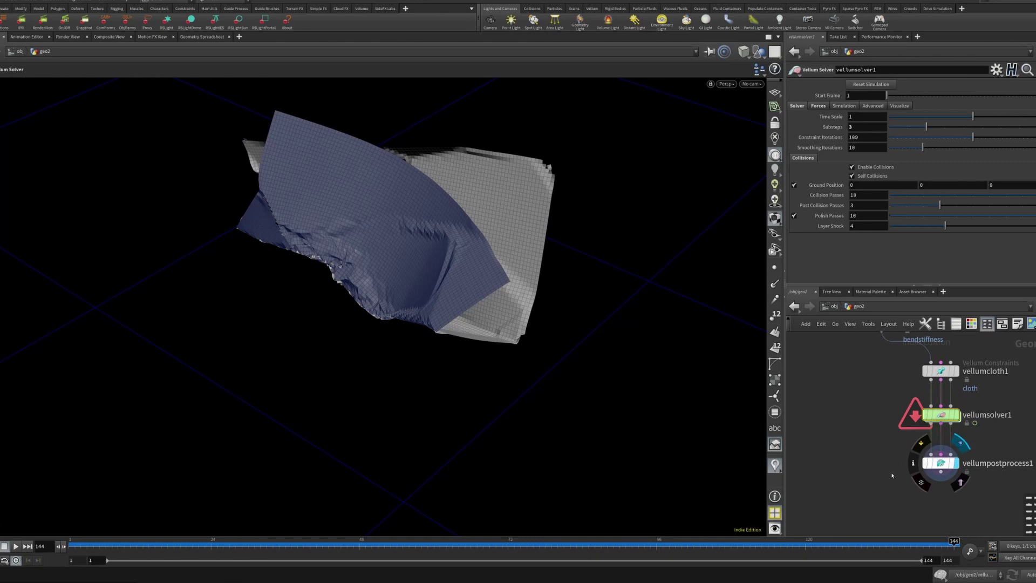
key(r)
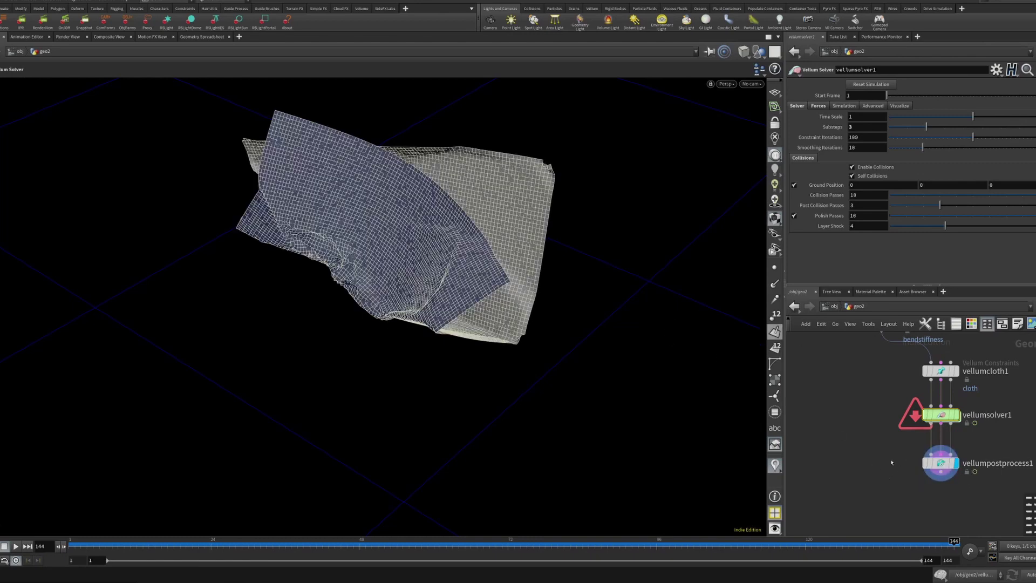
Compare the post-processed cloth at frame 144 with the cloth captures in Snip & Sketch
key(Escape)
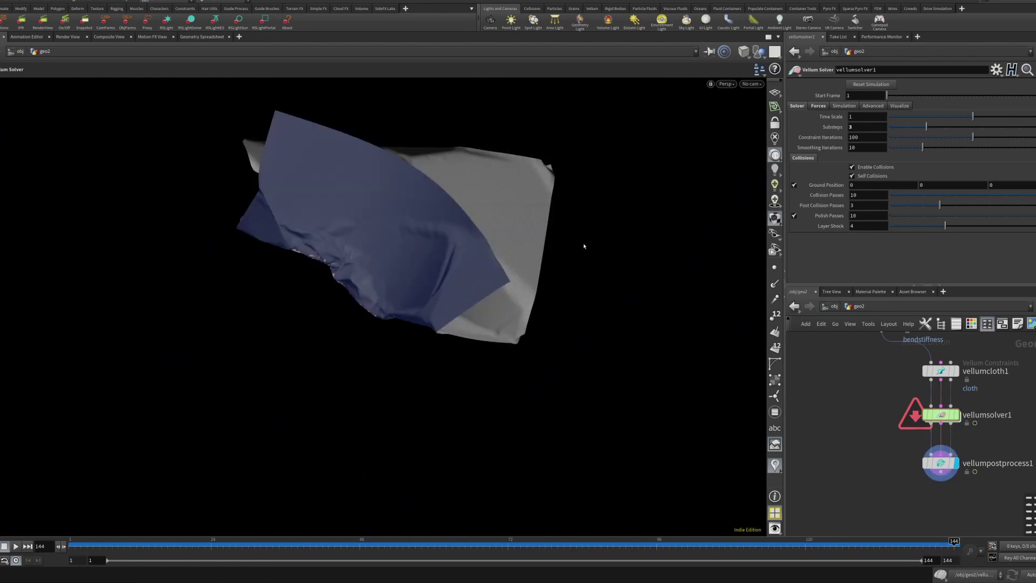
drag(583, 247, 566, 285)
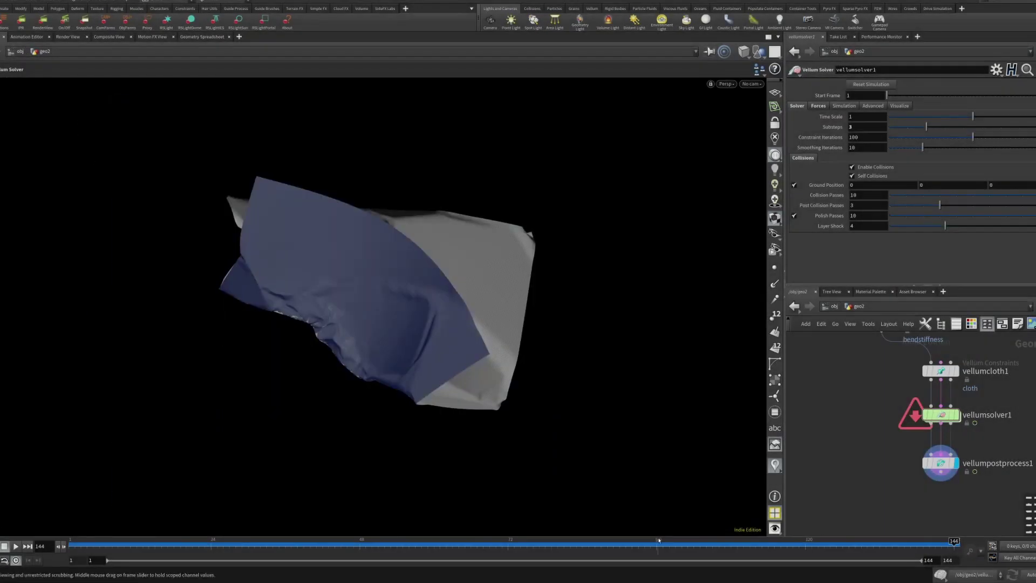
click(969, 497)
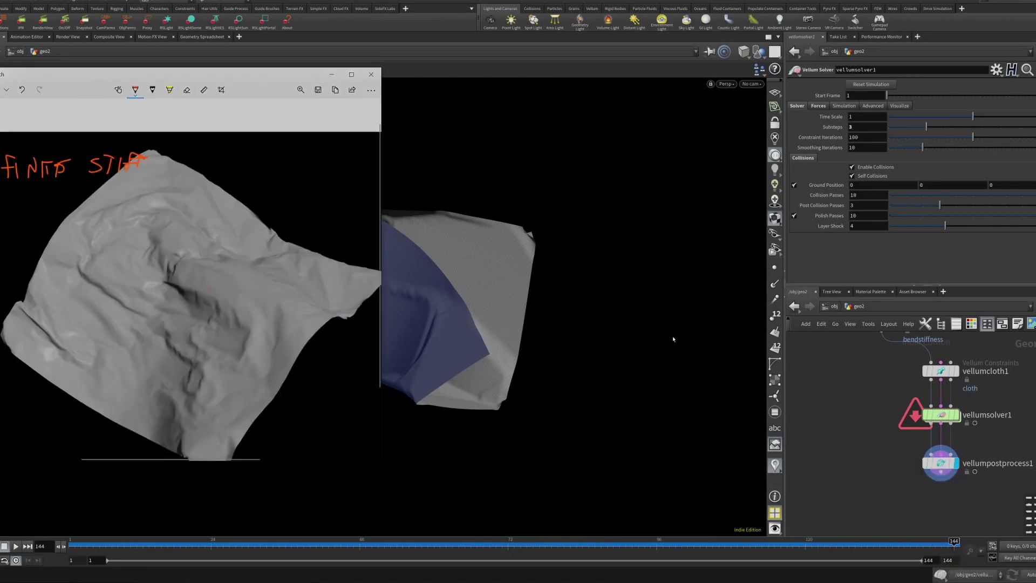
drag(241, 92, 266, 112)
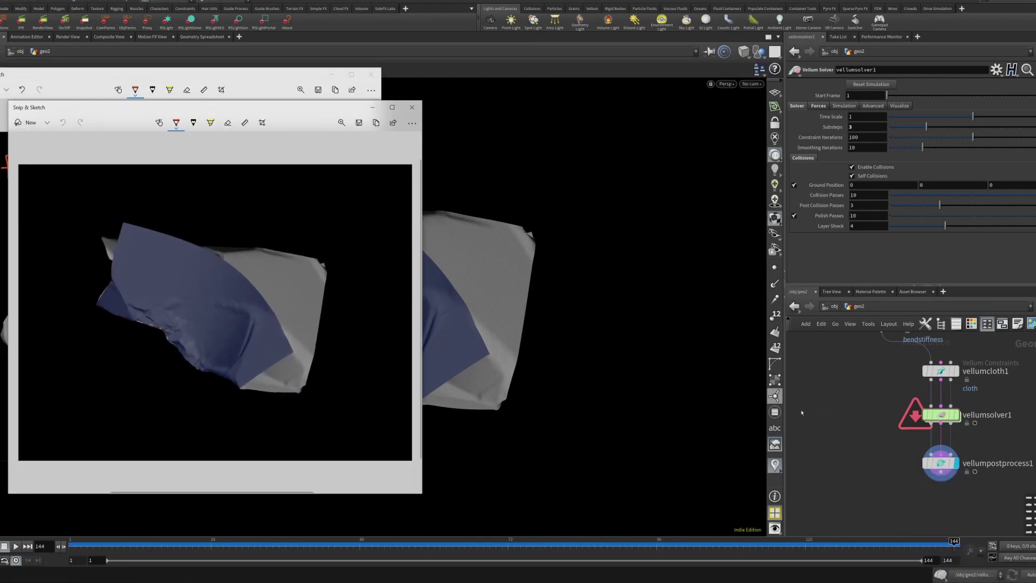
click(856, 460)
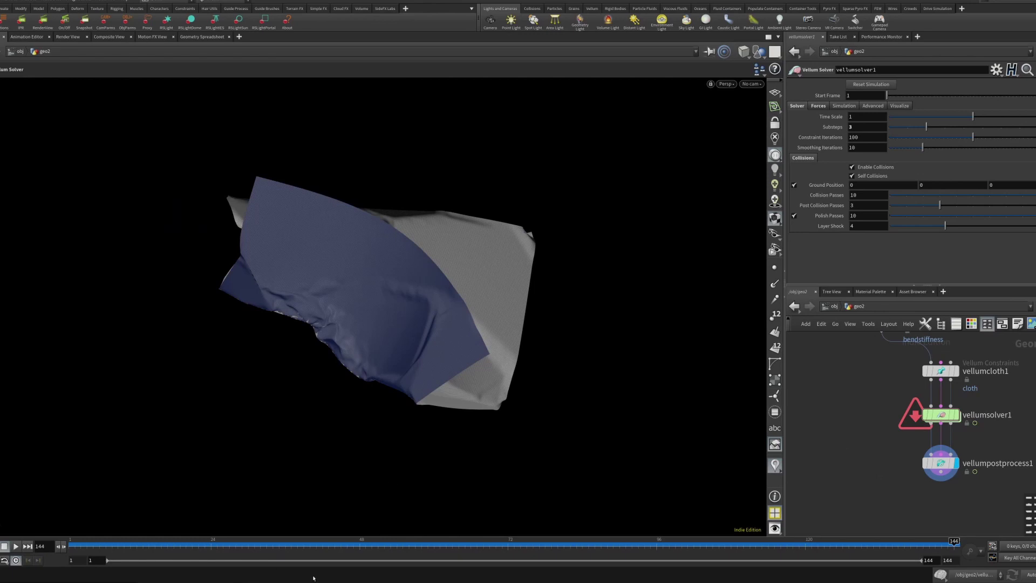
Scrub the post-processed cloth through the middle frames to frame 143 and examine its folds from several sides
mouse_move(321, 581)
drag(305, 549, 312, 545)
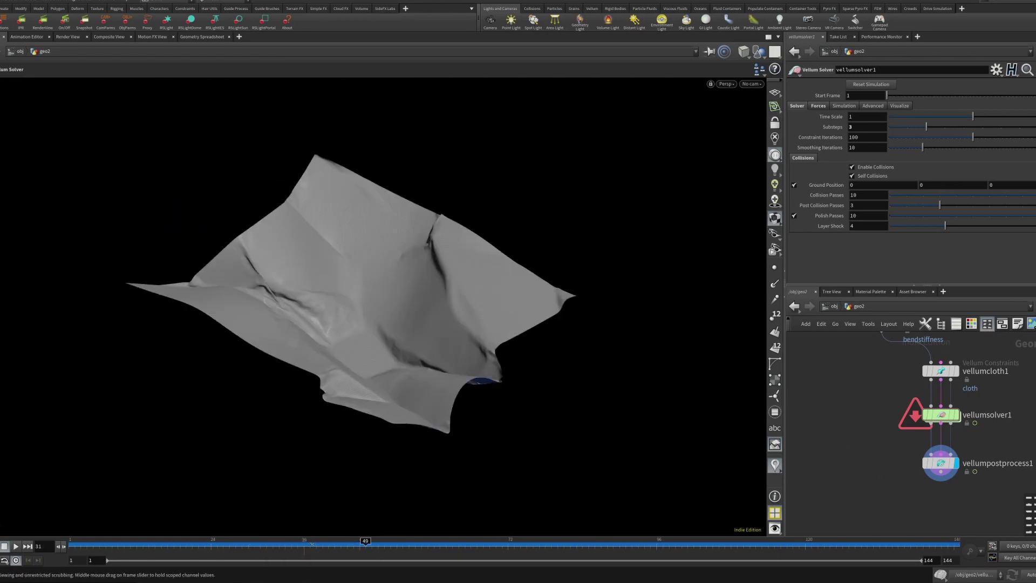
click(317, 546)
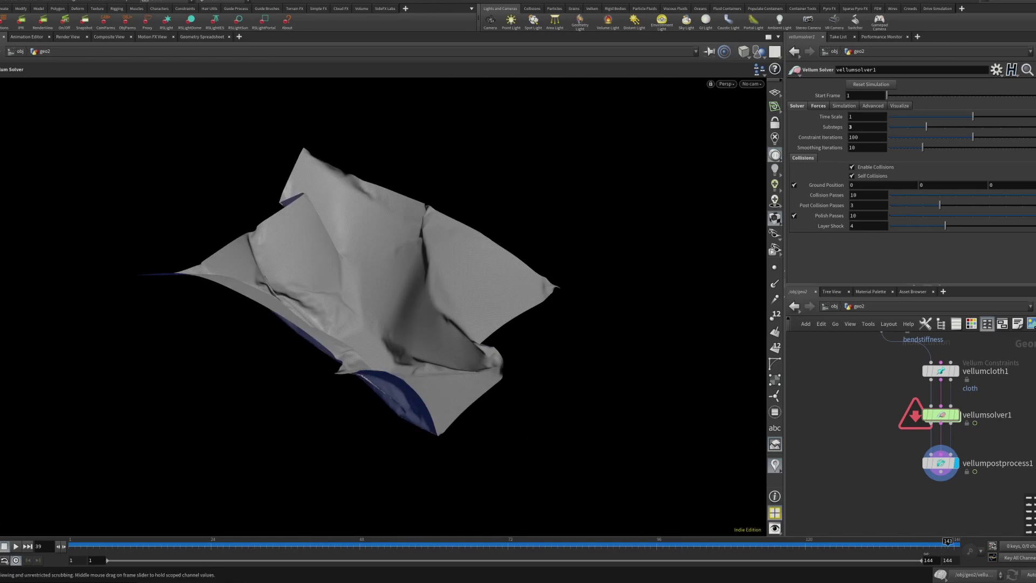
click(948, 545)
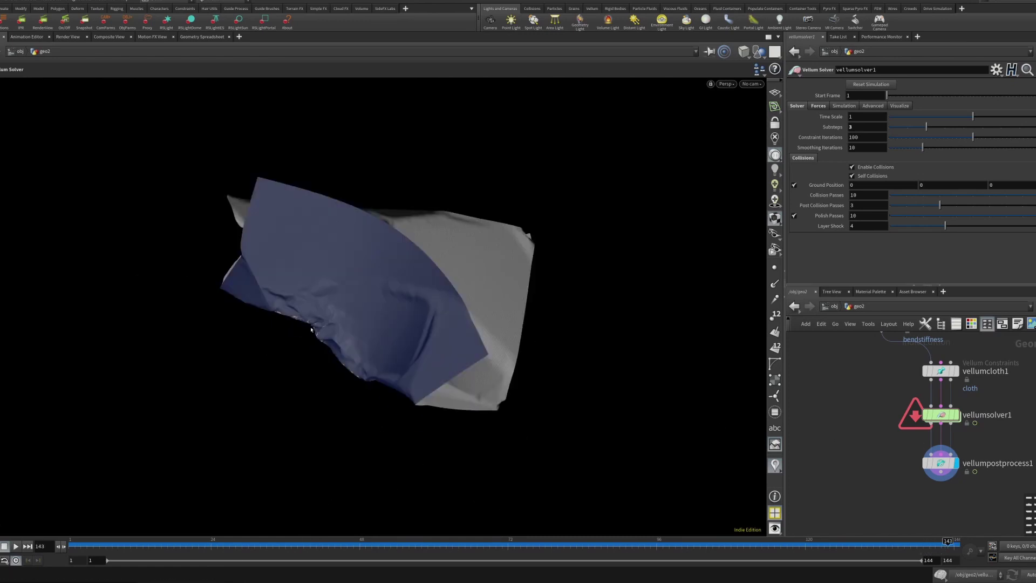
drag(339, 327, 444, 296)
key(Return)
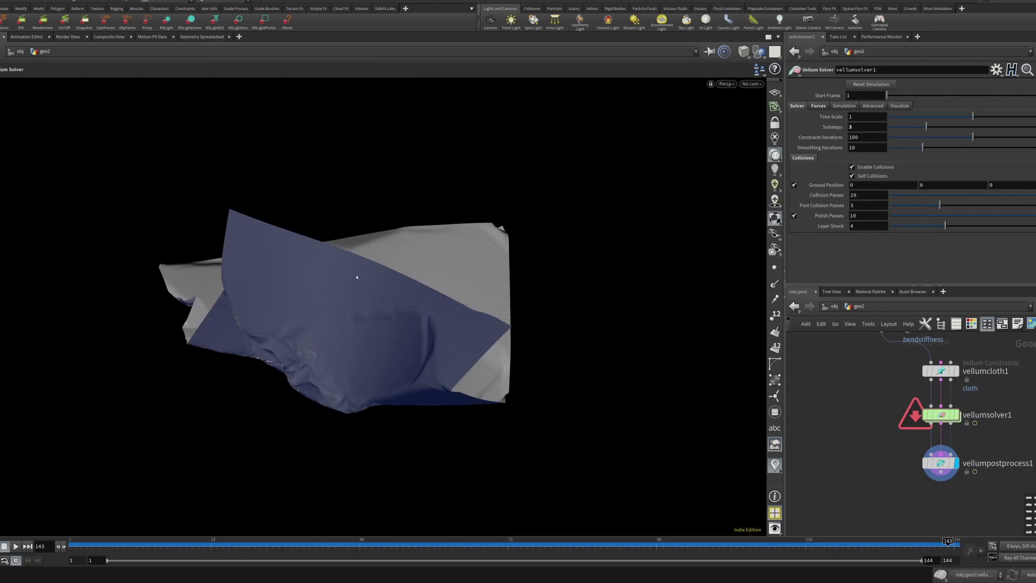
key(Escape)
drag(323, 292, 416, 302)
key(Return)
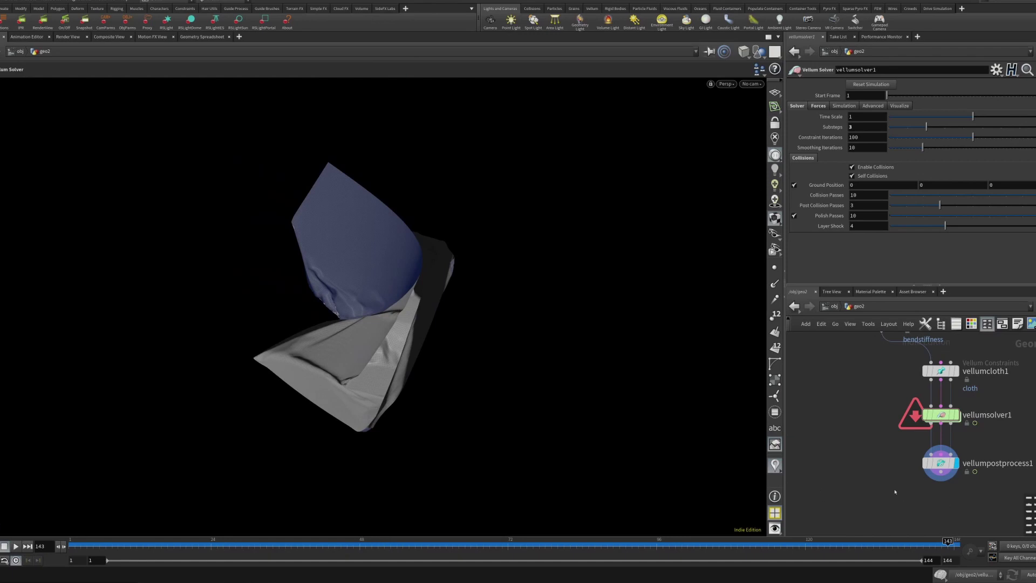
Rewind to frame 1, review the vellumcloth1 and vellumpostprocess1 settings, and display vellumsolver1
key(ctrl+Up)
drag(975, 441, 974, 441)
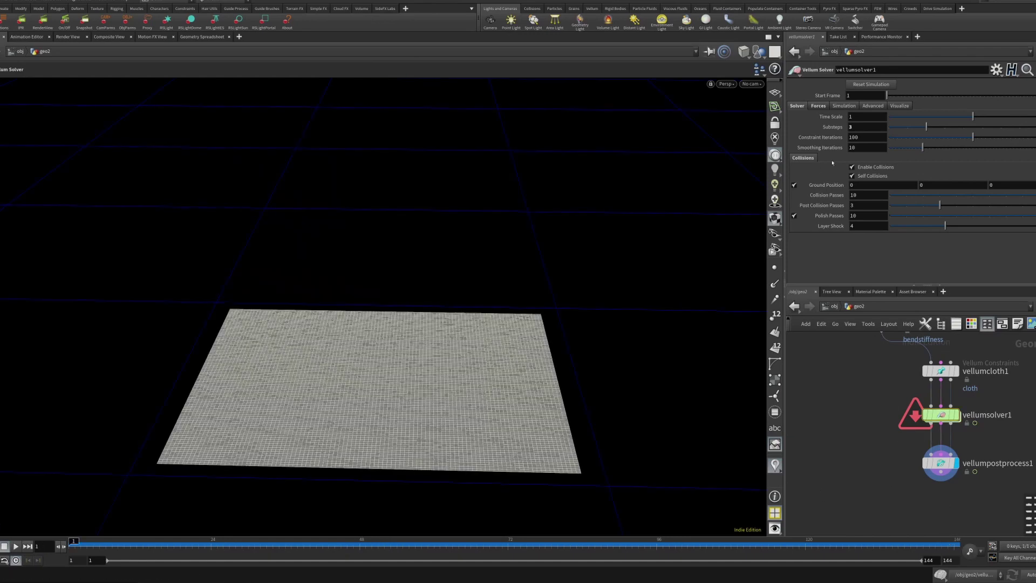
drag(963, 388, 964, 389)
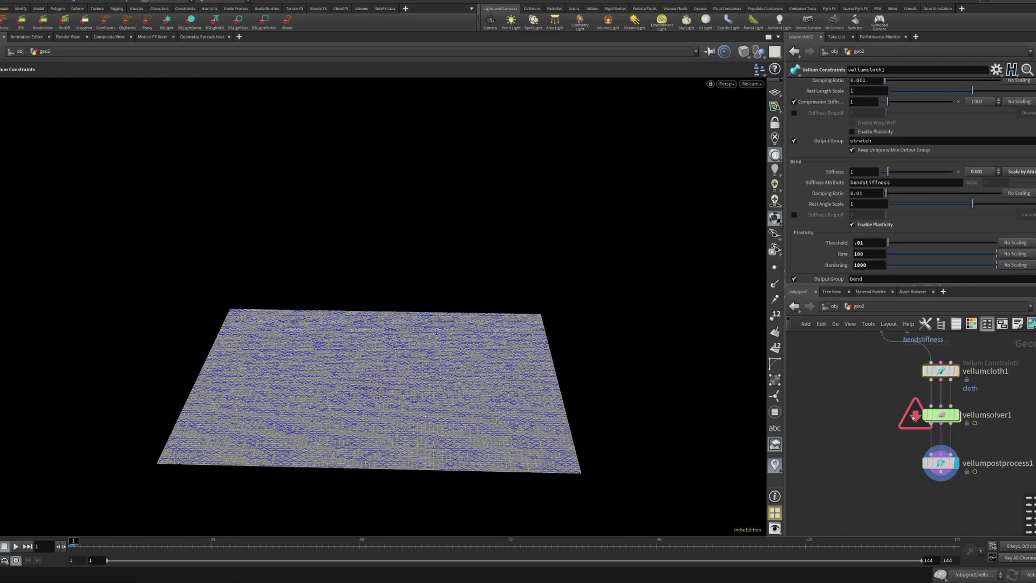
drag(932, 465, 932, 465)
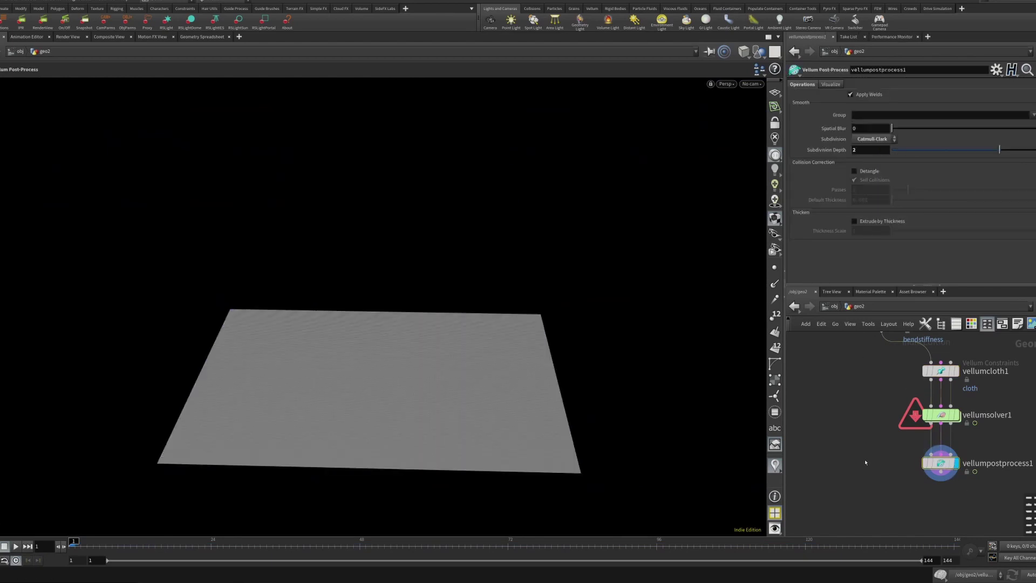
click(933, 417)
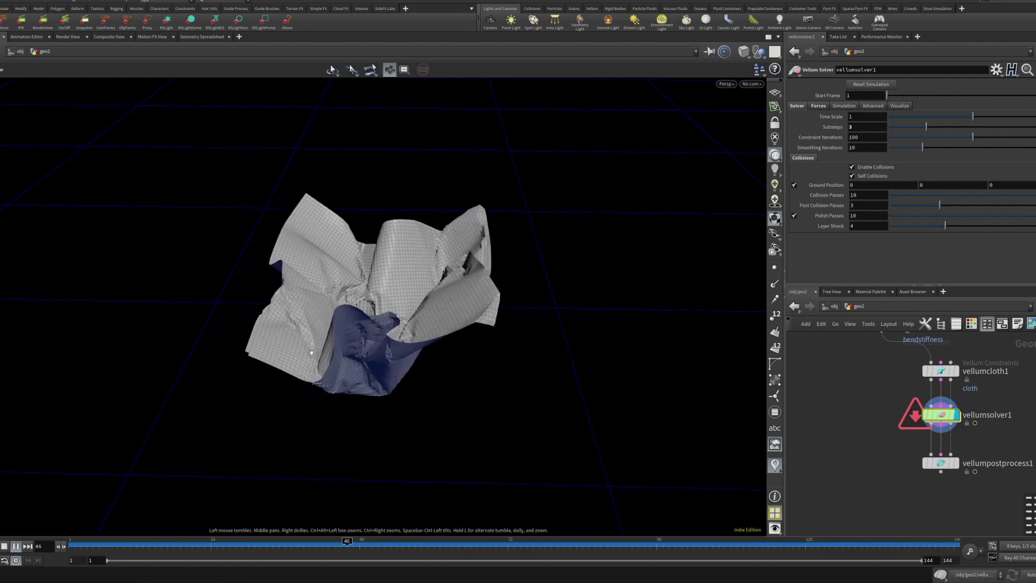
Play the vellumsolver1 simulation through to frame 144 and examine the crumpling cloth from several angles
drag(313, 336, 424, 316)
key(Return)
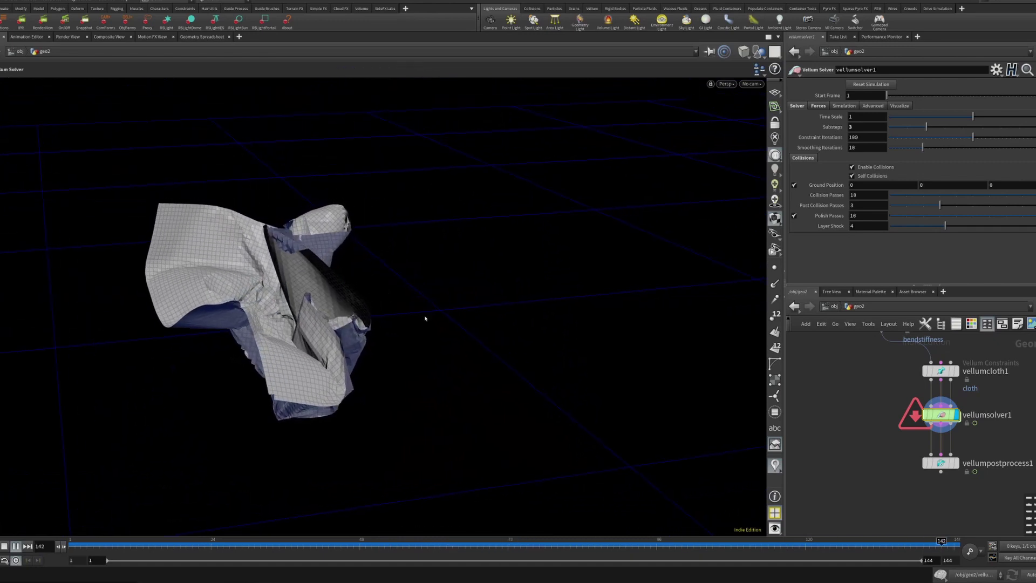
mouse_move(330, 280)
mouse_down()
mouse_move(395, 277)
mouse_move(411, 296)
mouse_up()
Bring up the Snip & Sketch captures and place the latest one beside the solver cloth for comparison
mouse_move(320, 582)
click(292, 558)
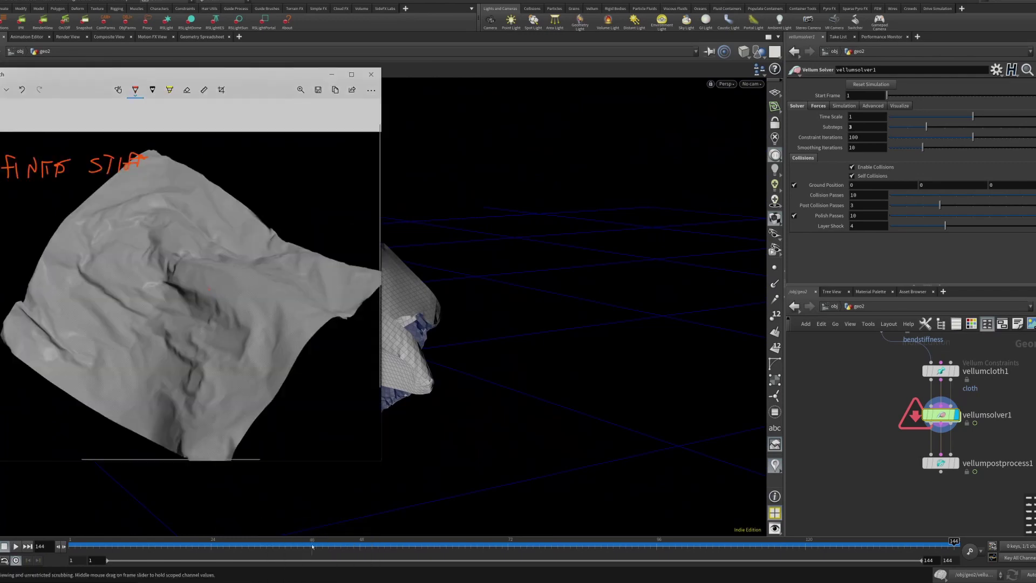
click(347, 554)
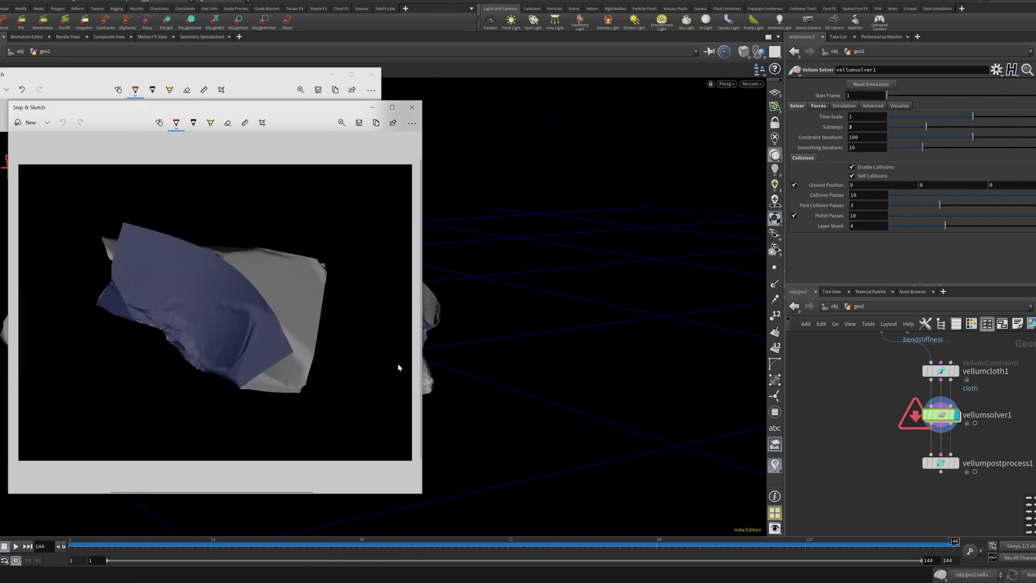
mouse_move(433, 359)
mouse_down()
mouse_move(513, 317)
mouse_move(494, 300)
mouse_move(466, 364)
mouse_move(507, 351)
mouse_move(405, 382)
mouse_move(472, 361)
mouse_move(410, 328)
mouse_move(341, 392)
mouse_move(345, 367)
mouse_move(313, 338)
mouse_move(331, 519)
mouse_up()
mouse_move(318, 580)
click(348, 555)
mouse_move(288, 115)
mouse_down()
mouse_move(118, 113)
mouse_move(160, 130)
mouse_move(148, 112)
mouse_move(119, 113)
mouse_move(146, 121)
mouse_up()
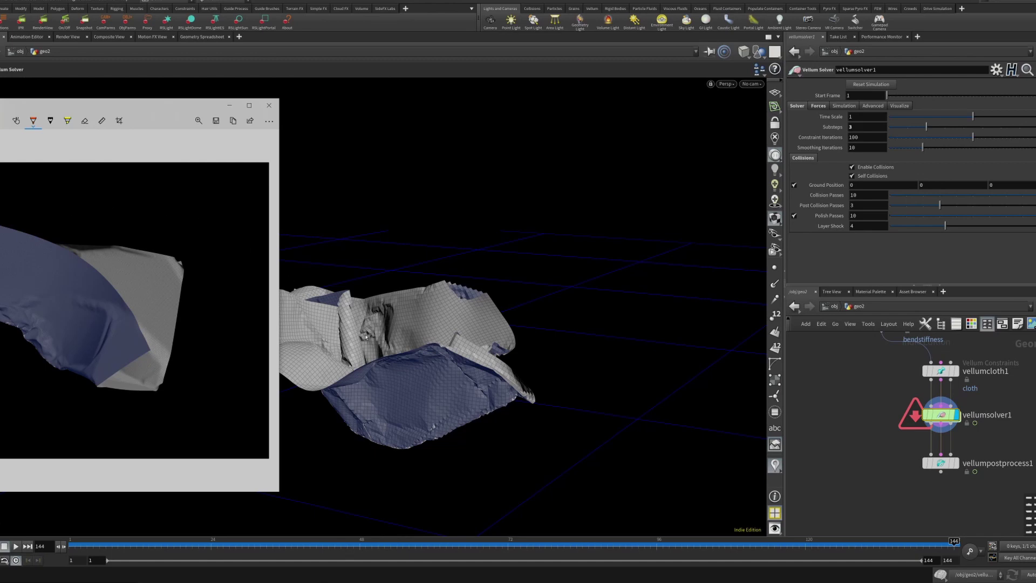
Scrub the solver cloth between about frames 47 and 58 and examine its creases from a low angle
alt+middle_drag(426, 390, 489, 347)
scroll(482, 363, up, 1)
drag(289, 547, 267, 549)
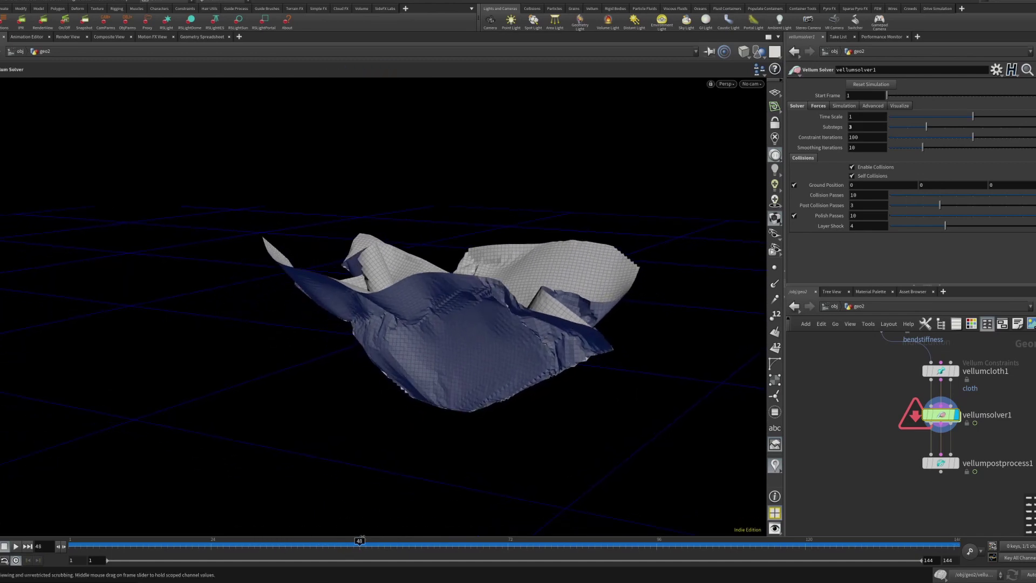
alt+drag(499, 435, 395, 306)
drag(424, 393, 358, 324)
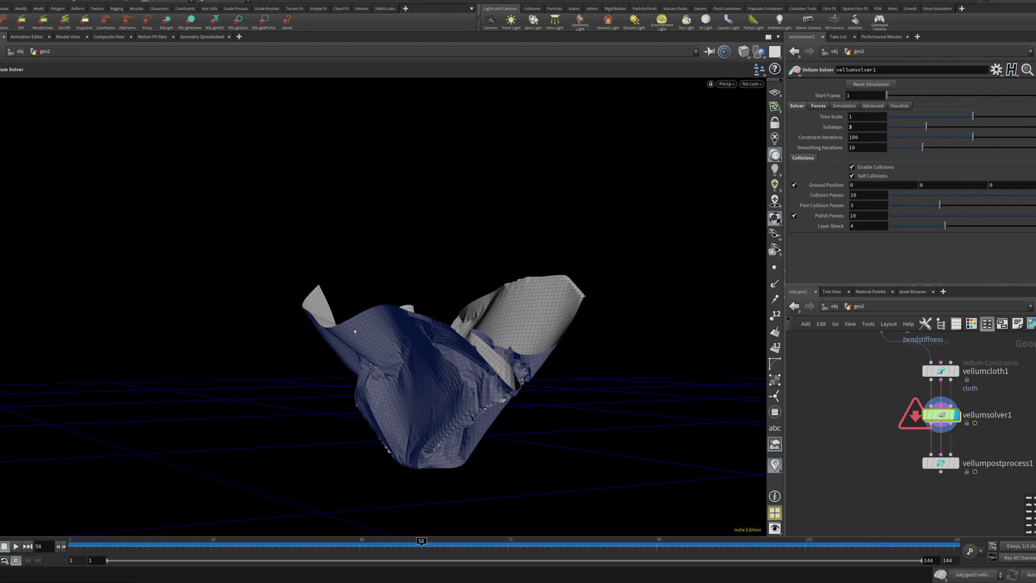
drag(422, 544, 353, 544)
Compare the frame 47 solver cloth with the captured snip and examine its creases up to frame 63
mouse_move(321, 582)
click(347, 546)
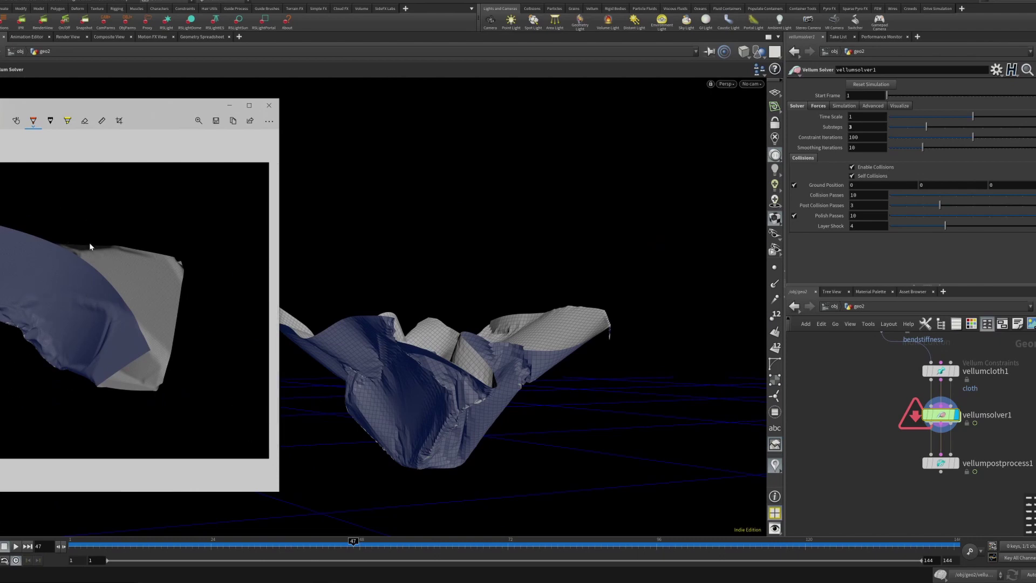
click(580, 69)
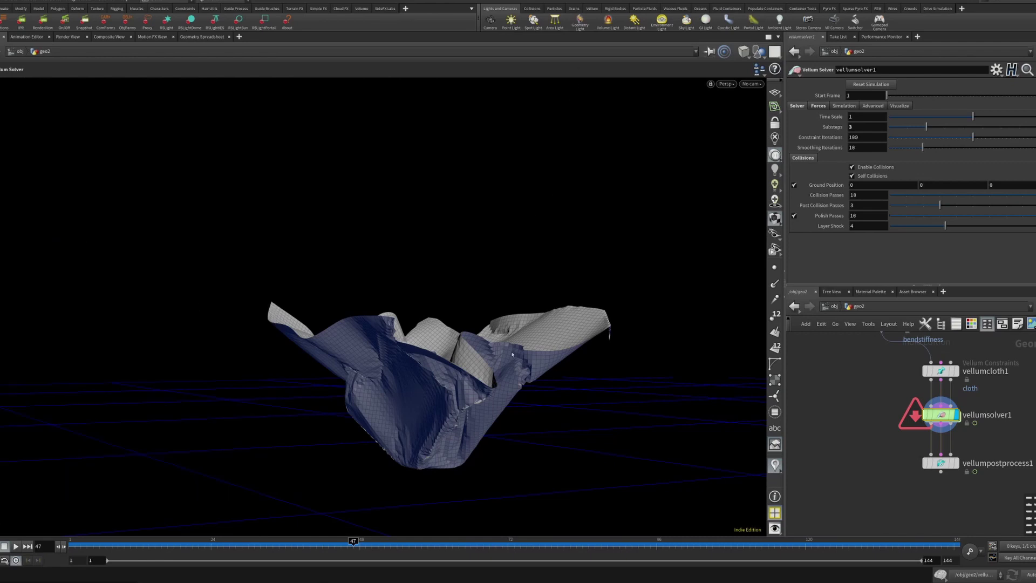
drag(353, 544, 331, 554)
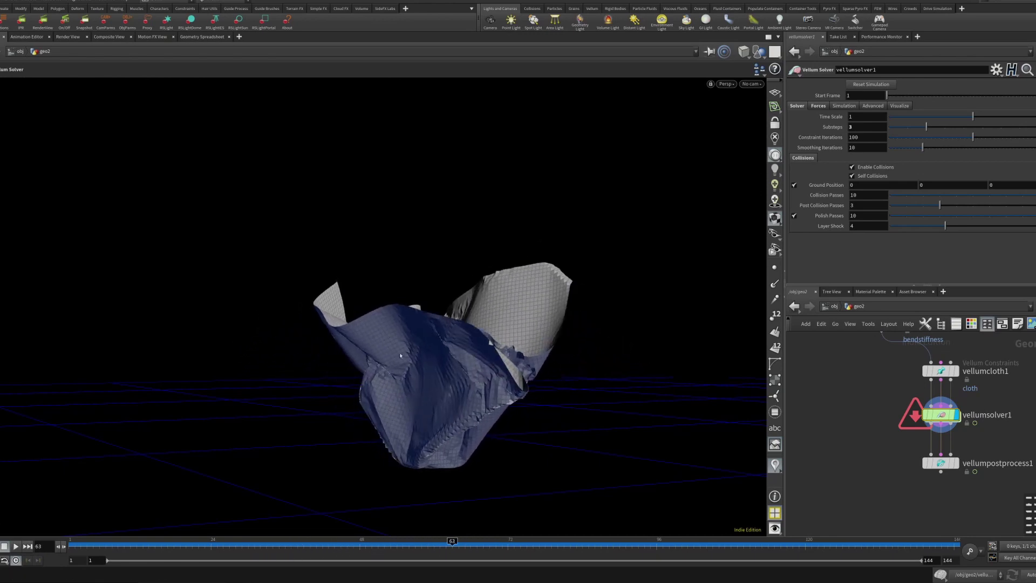
alt+drag(455, 494, 523, 471)
drag(452, 544, 359, 544)
Display vellumpostprocess1 and check the smoothed cloth at frames 68 and 129
mouse_move(958, 467)
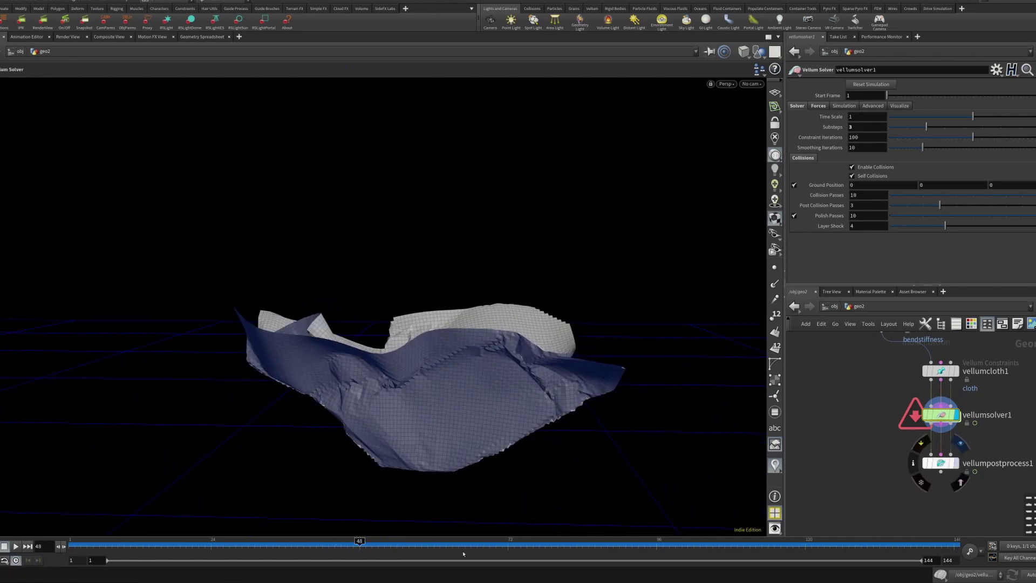
click(887, 492)
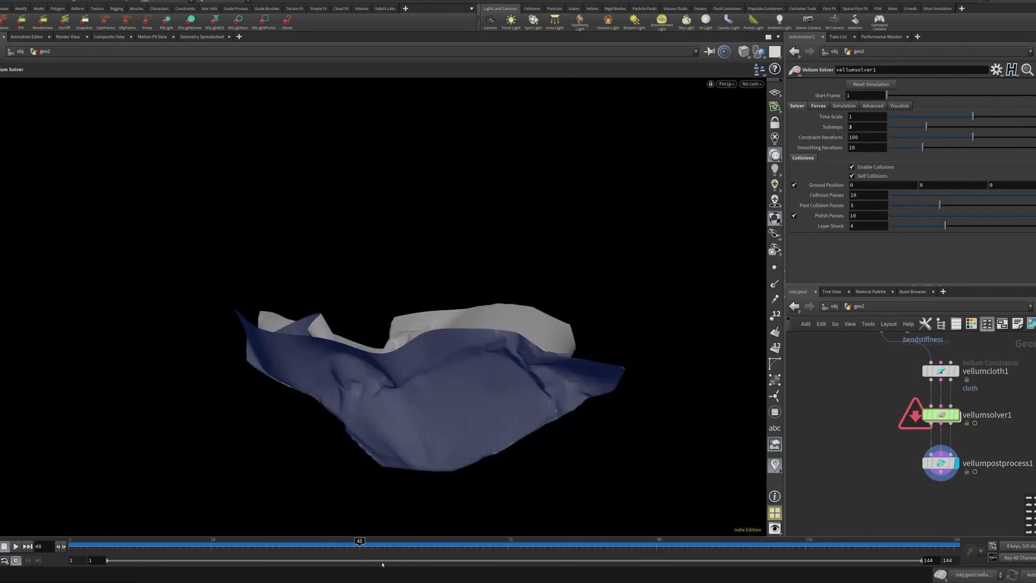
drag(359, 542, 488, 546)
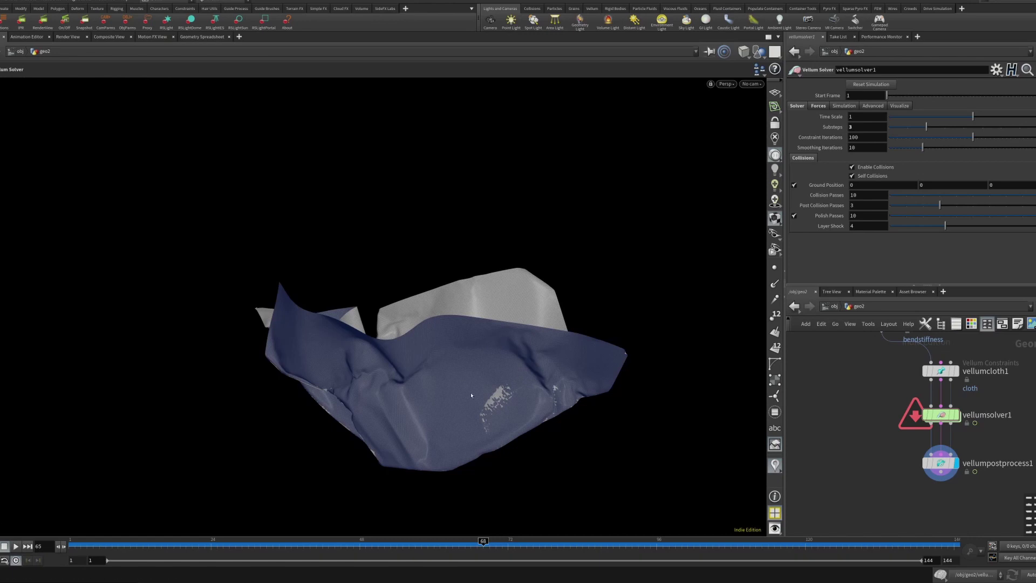
drag(476, 395, 449, 393)
middle_drag(449, 392, 450, 324)
drag(450, 323, 427, 325)
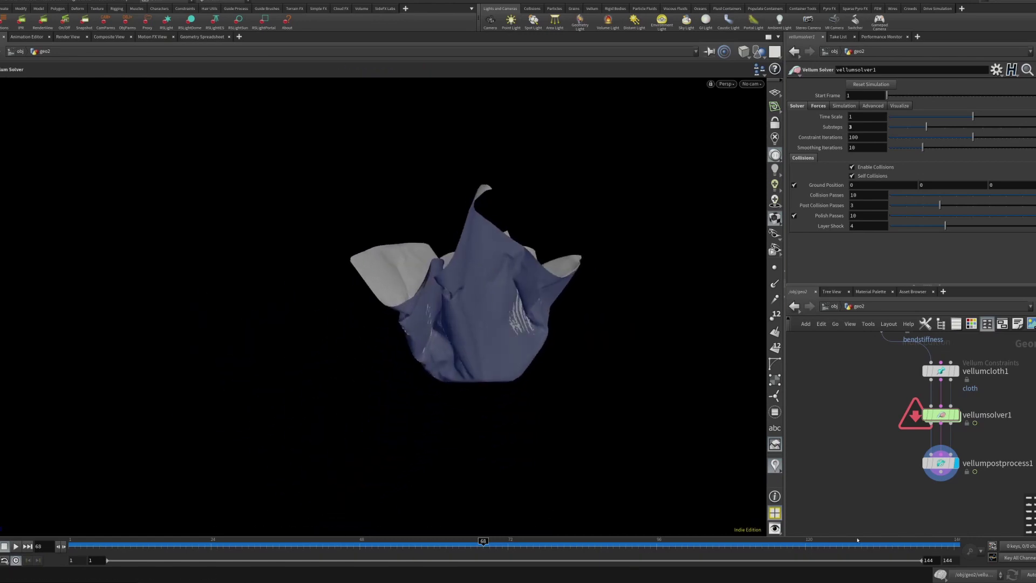
drag(854, 546, 855, 544)
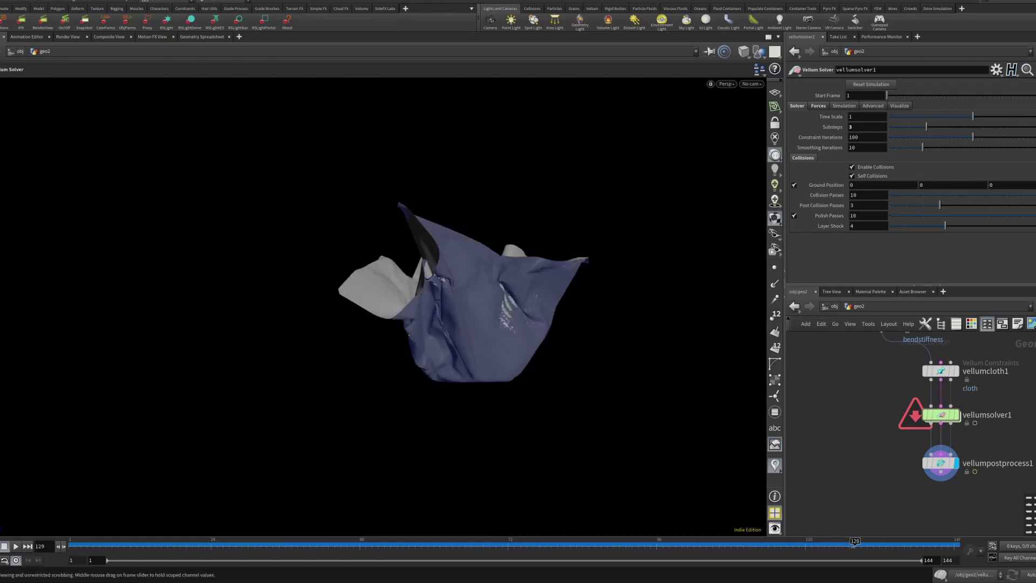
Examine the smoothed cloth up close at frame 136 from several sides
drag(486, 331, 398, 379)
drag(495, 379, 575, 363)
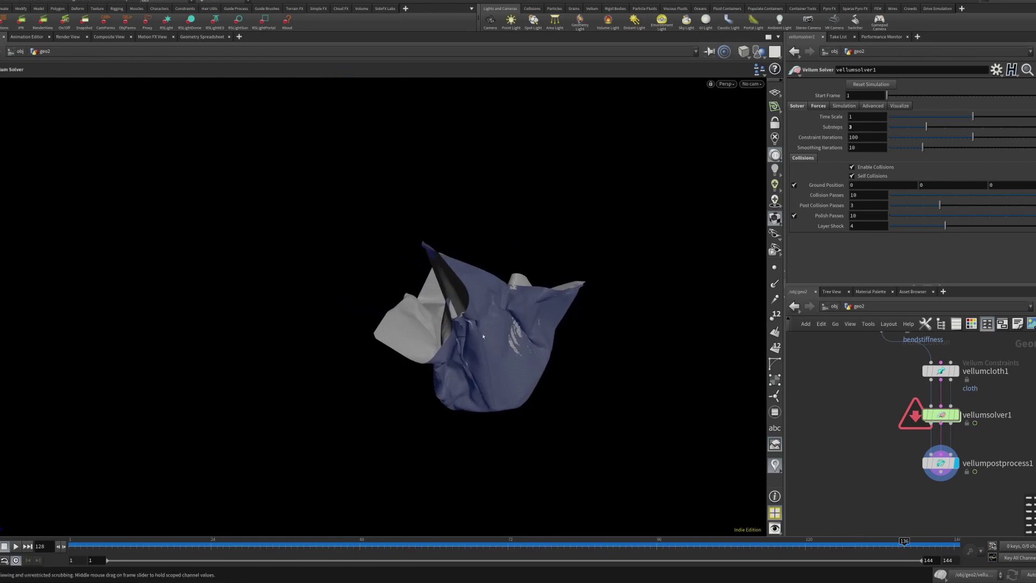
middle_drag(500, 369, 559, 388)
right_drag(560, 389, 564, 432)
drag(564, 432, 555, 473)
right_drag(533, 350, 530, 396)
drag(529, 396, 545, 307)
Add a Reverse node below vellumpostprocess1 and display it to flip the cloth's normals
key(Tab)
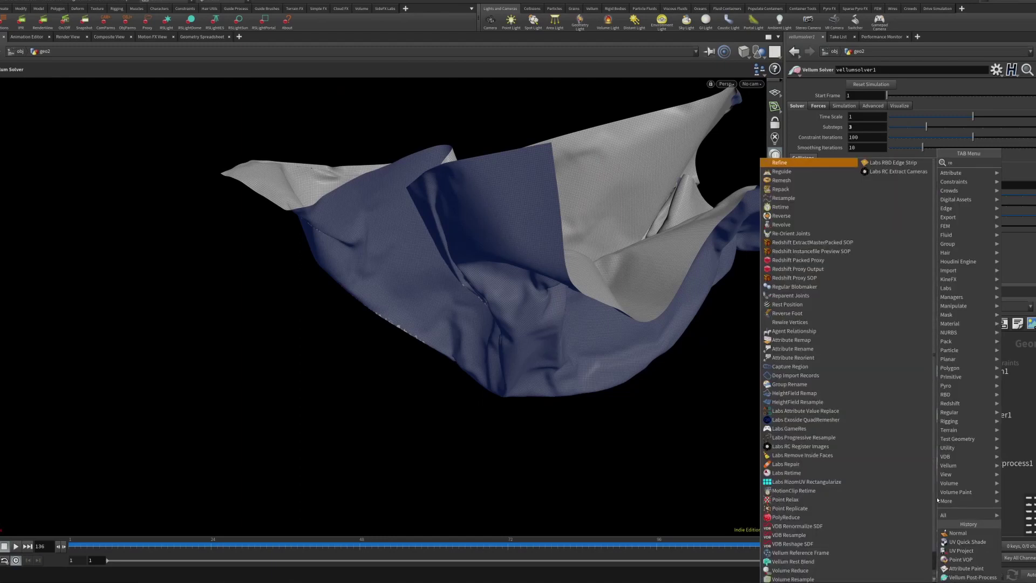
key(Escape)
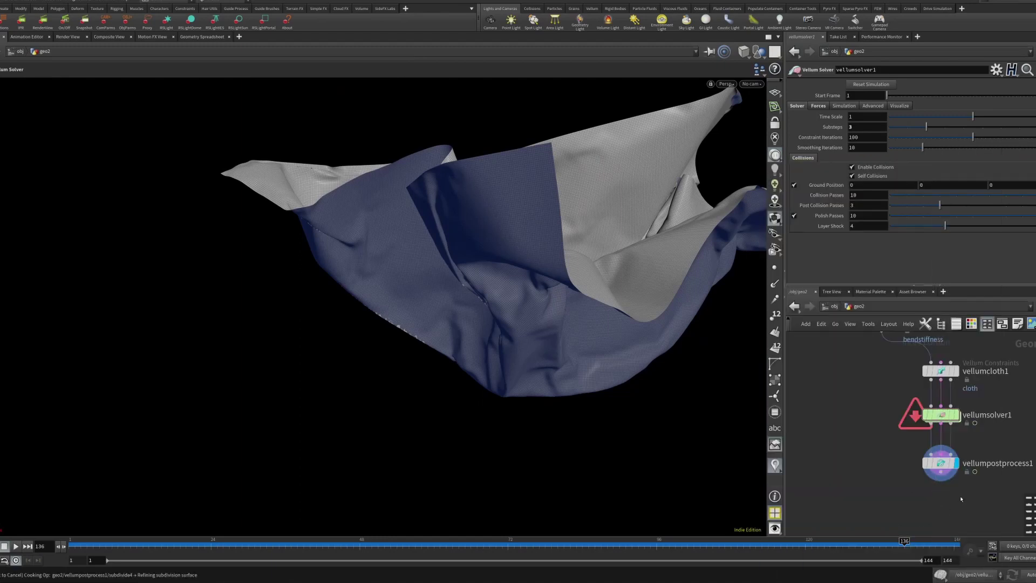
click(955, 502)
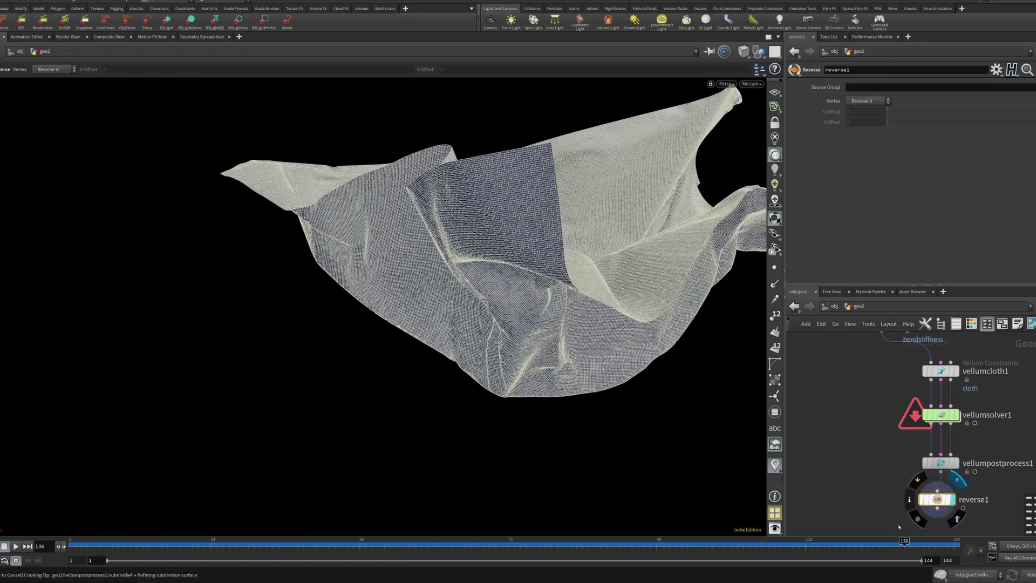
key(ctrl+Up)
drag(954, 522, 887, 491)
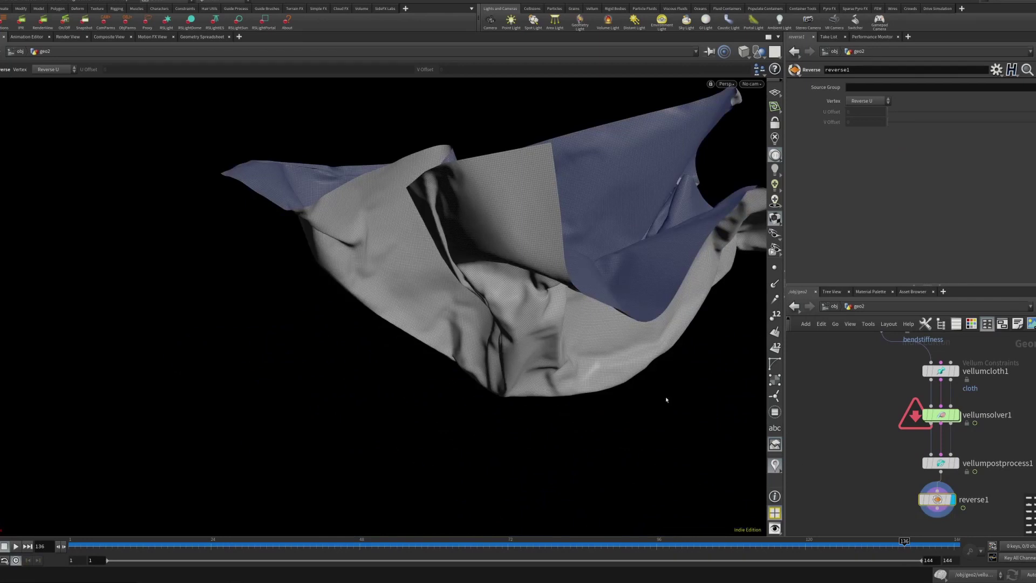
Examine the reversed cloth's wrinkles up close and review the rendered cloth composition in After Effects
drag(667, 400, 579, 326)
key(Return)
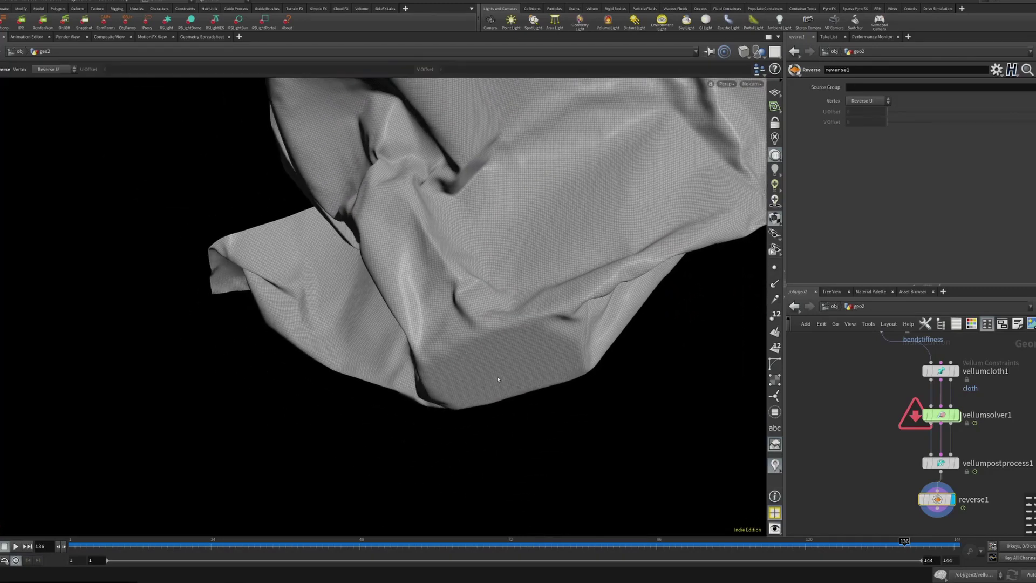
key(Escape)
drag(502, 339, 556, 394)
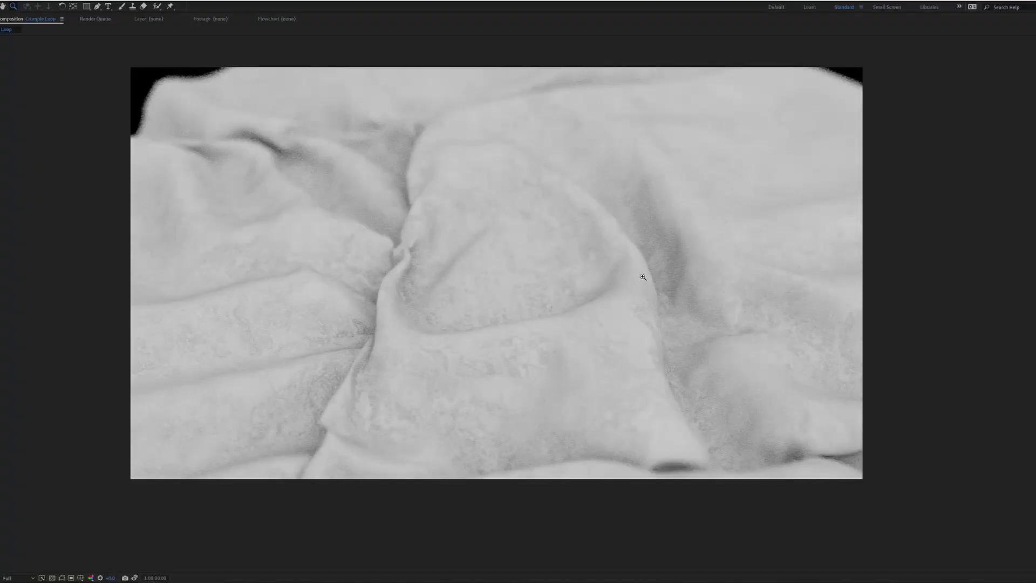
middle_drag(654, 253, 650, 295)
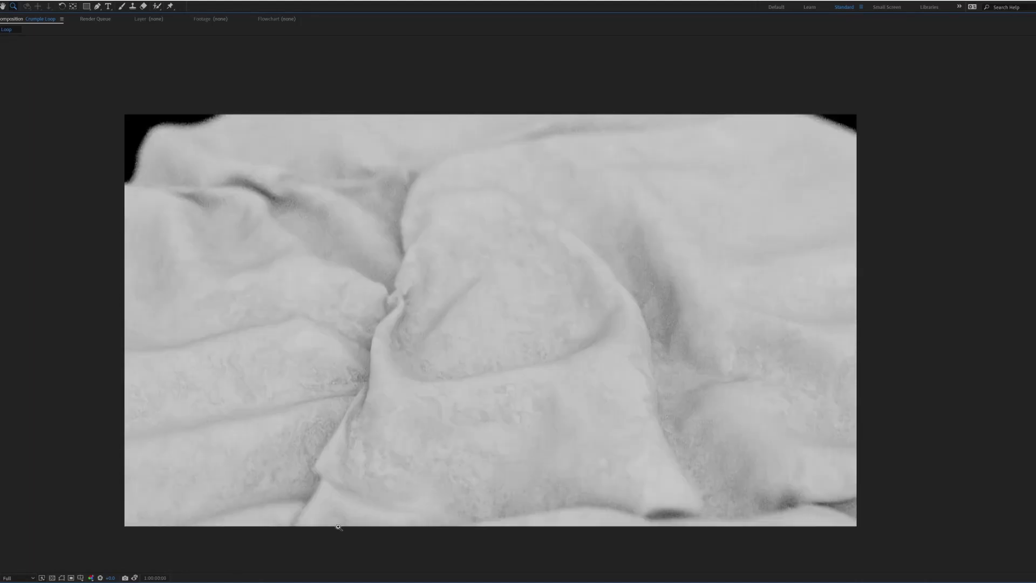
click(297, 582)
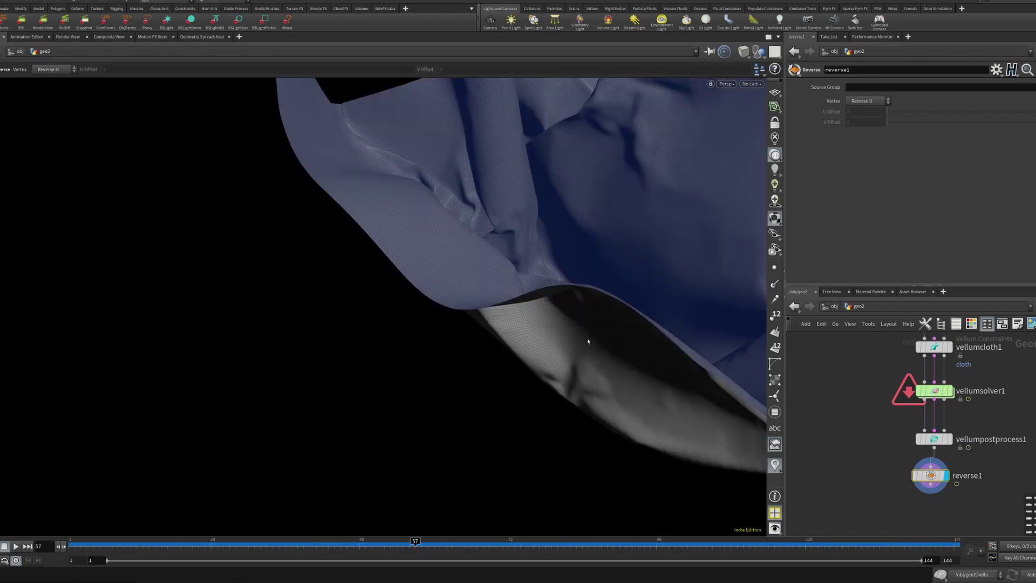
Return to Houdini and examine the reversed cloth at frame 57 from several sides and distances
drag(587, 340, 581, 314)
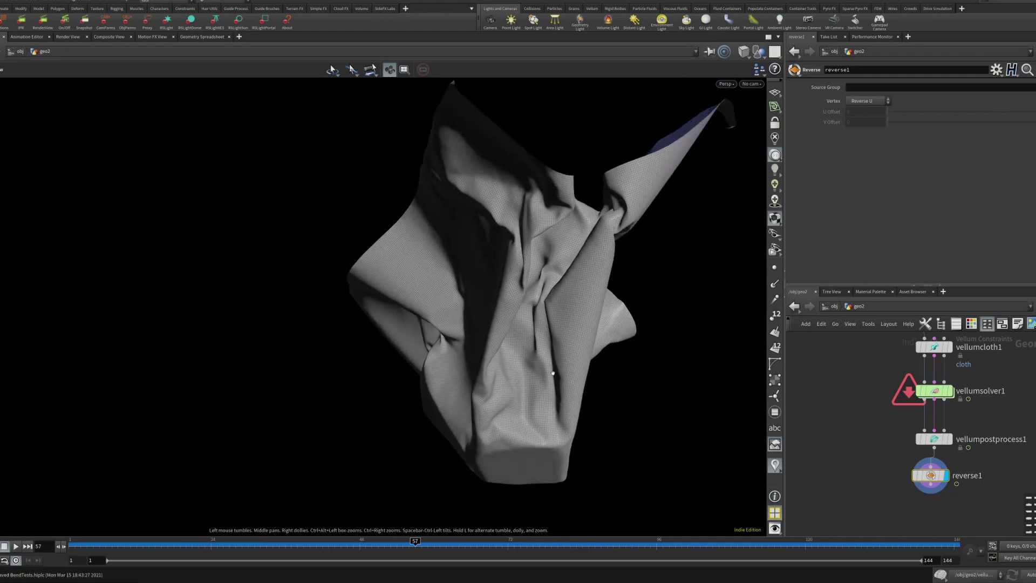
drag(593, 292, 524, 363)
drag(602, 301, 618, 276)
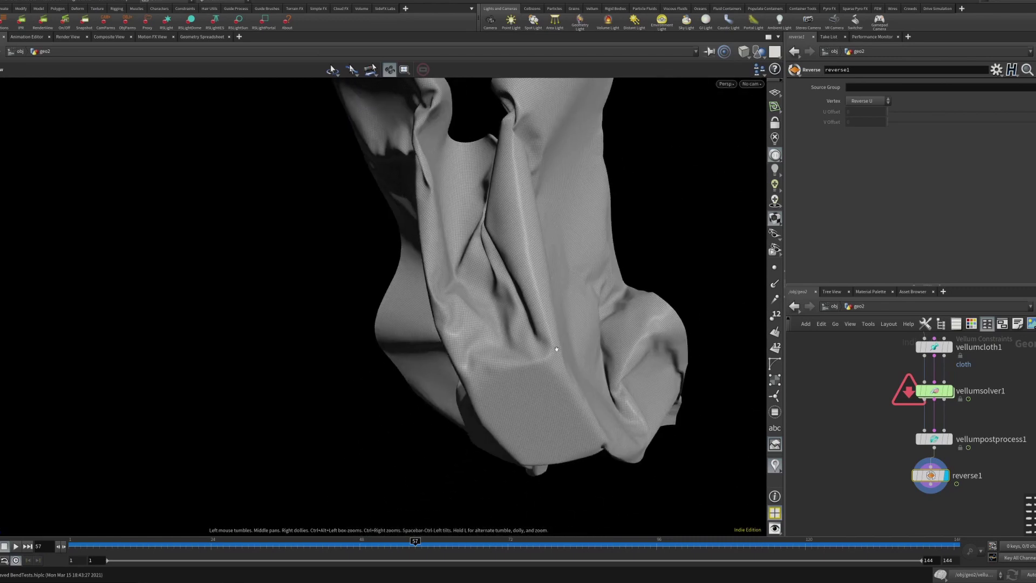
drag(556, 315, 512, 364)
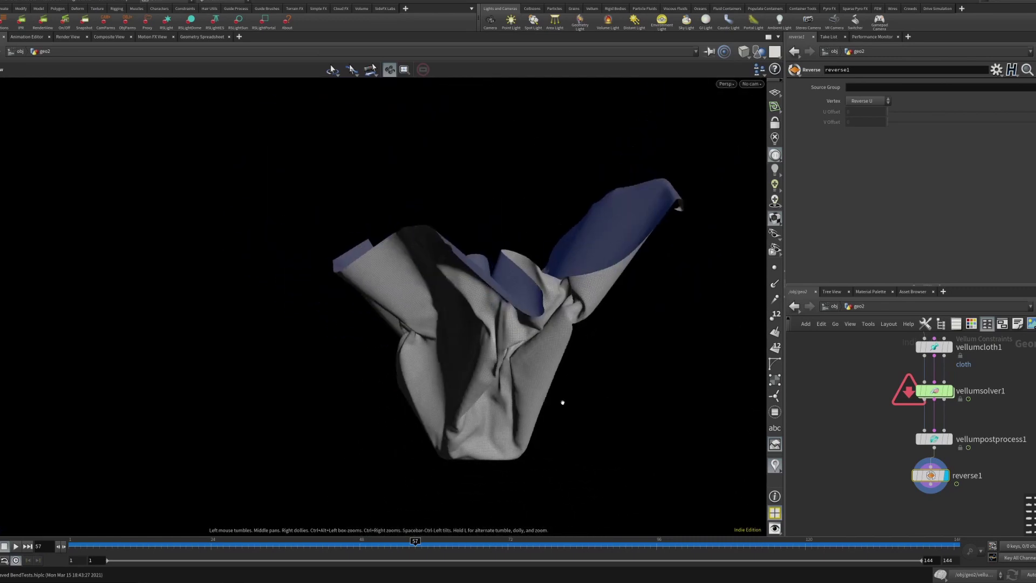